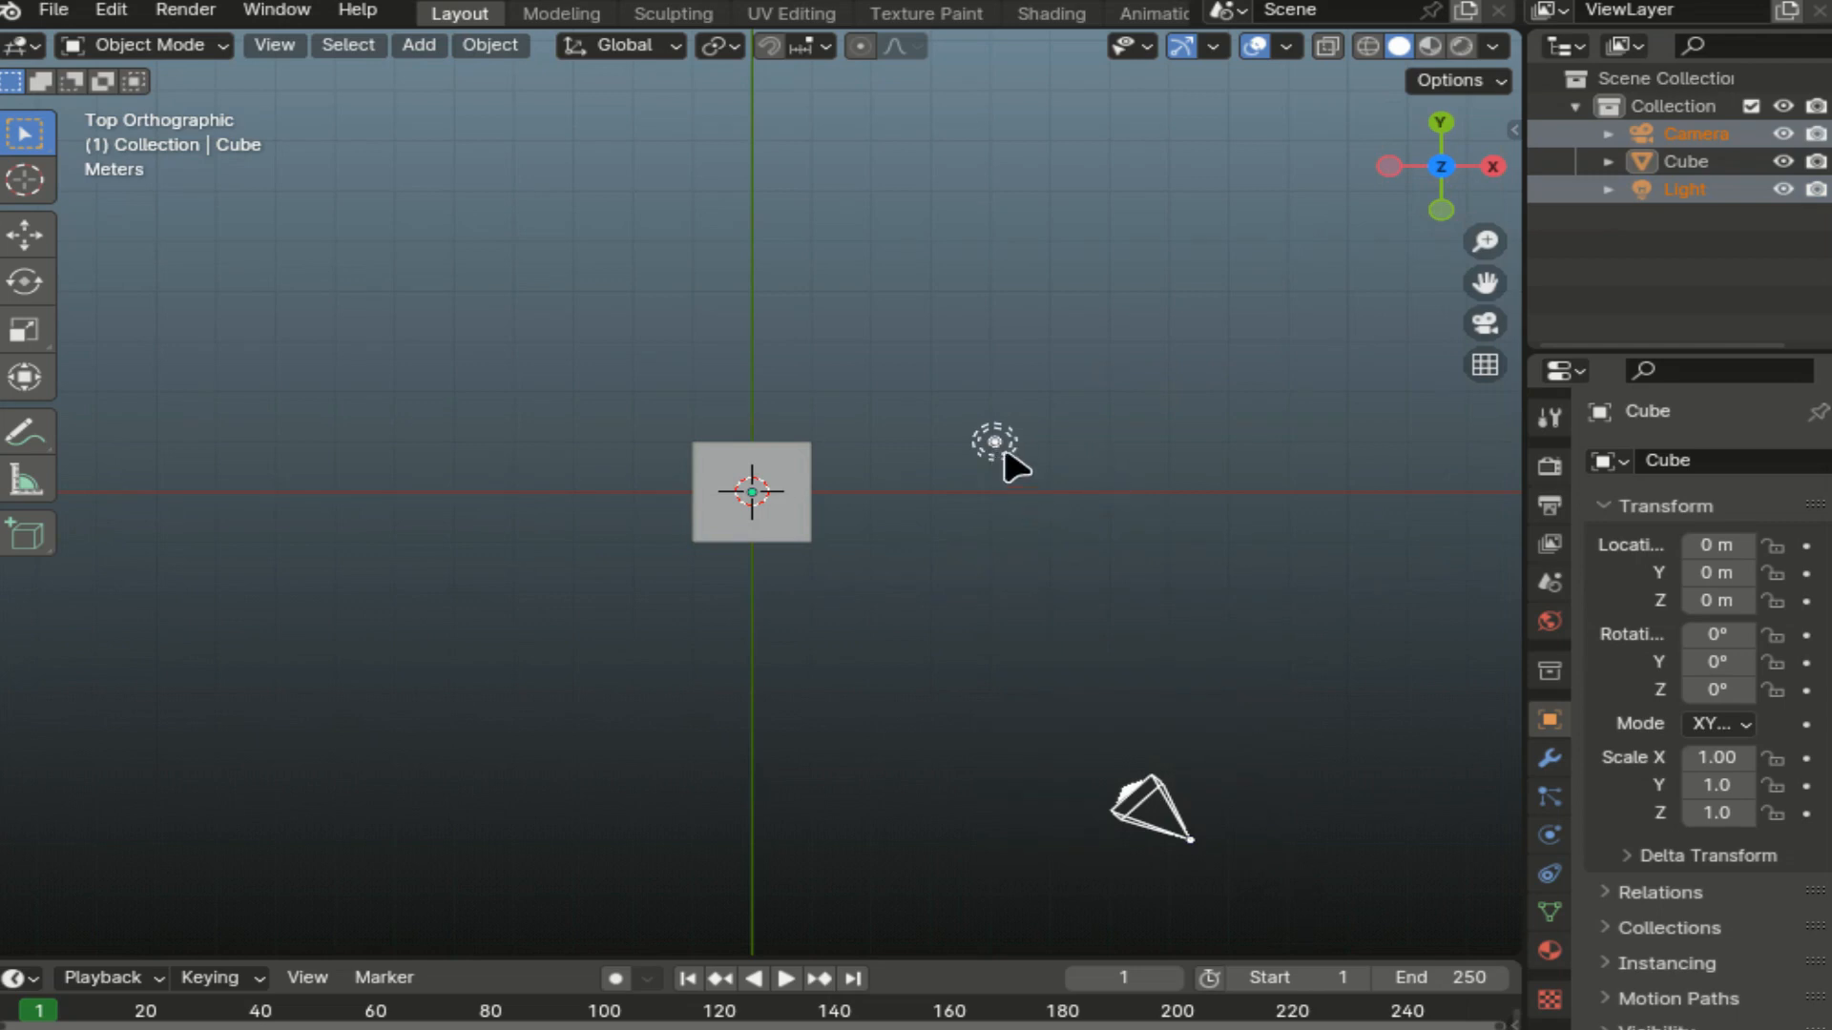
Enter Edit Mode on the cube with wireframe shading and merge all of its vertices at the center.
left_click(784, 524)
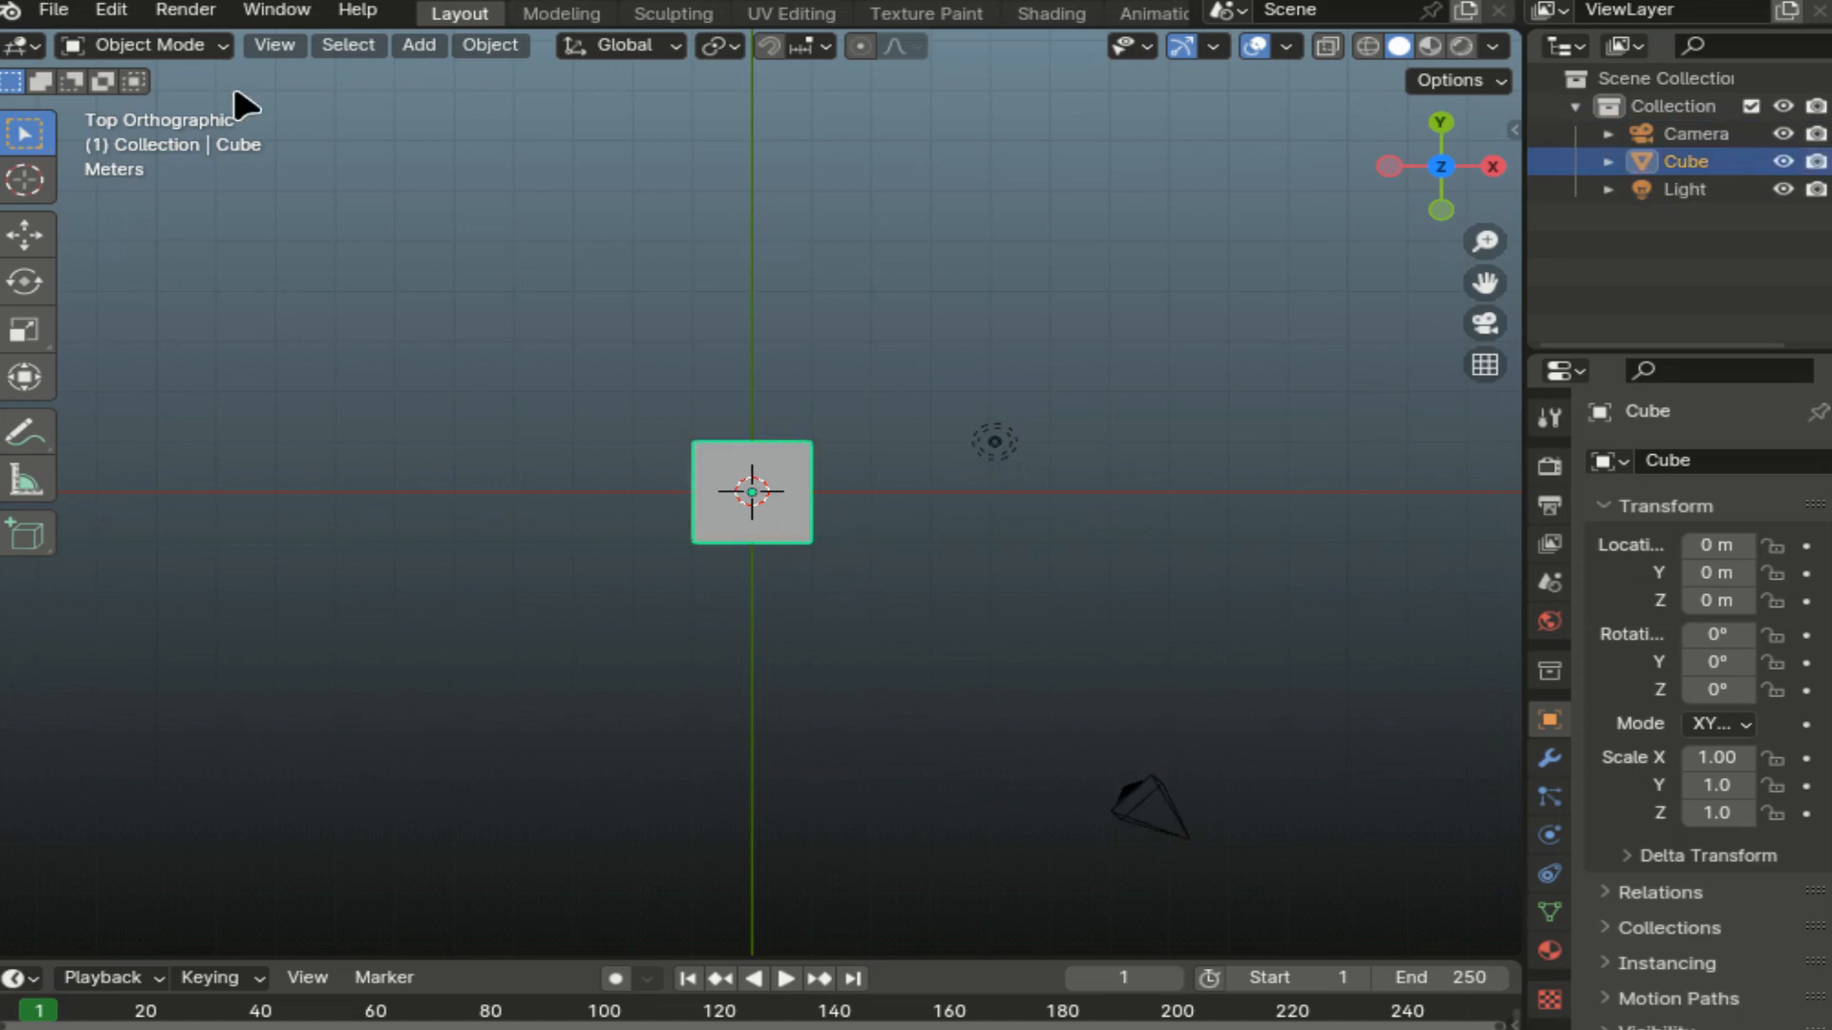
left_click(192, 52)
left_click(191, 104)
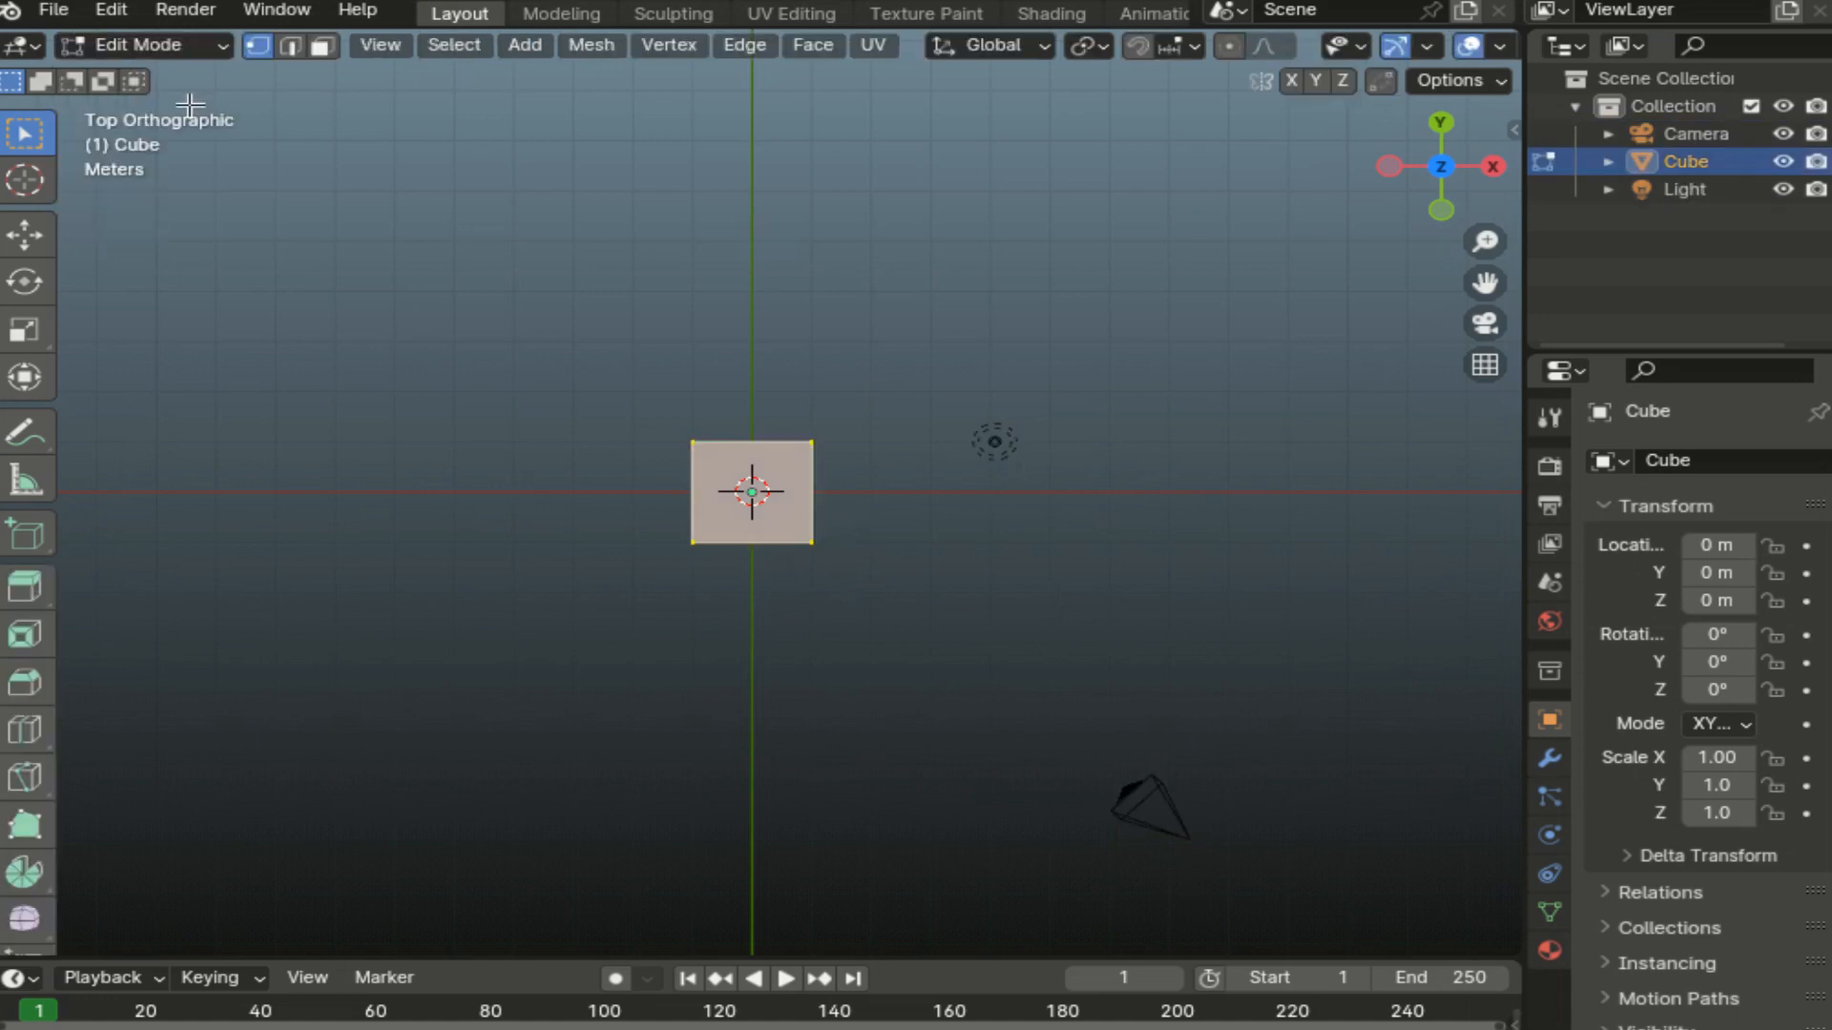
key("n")
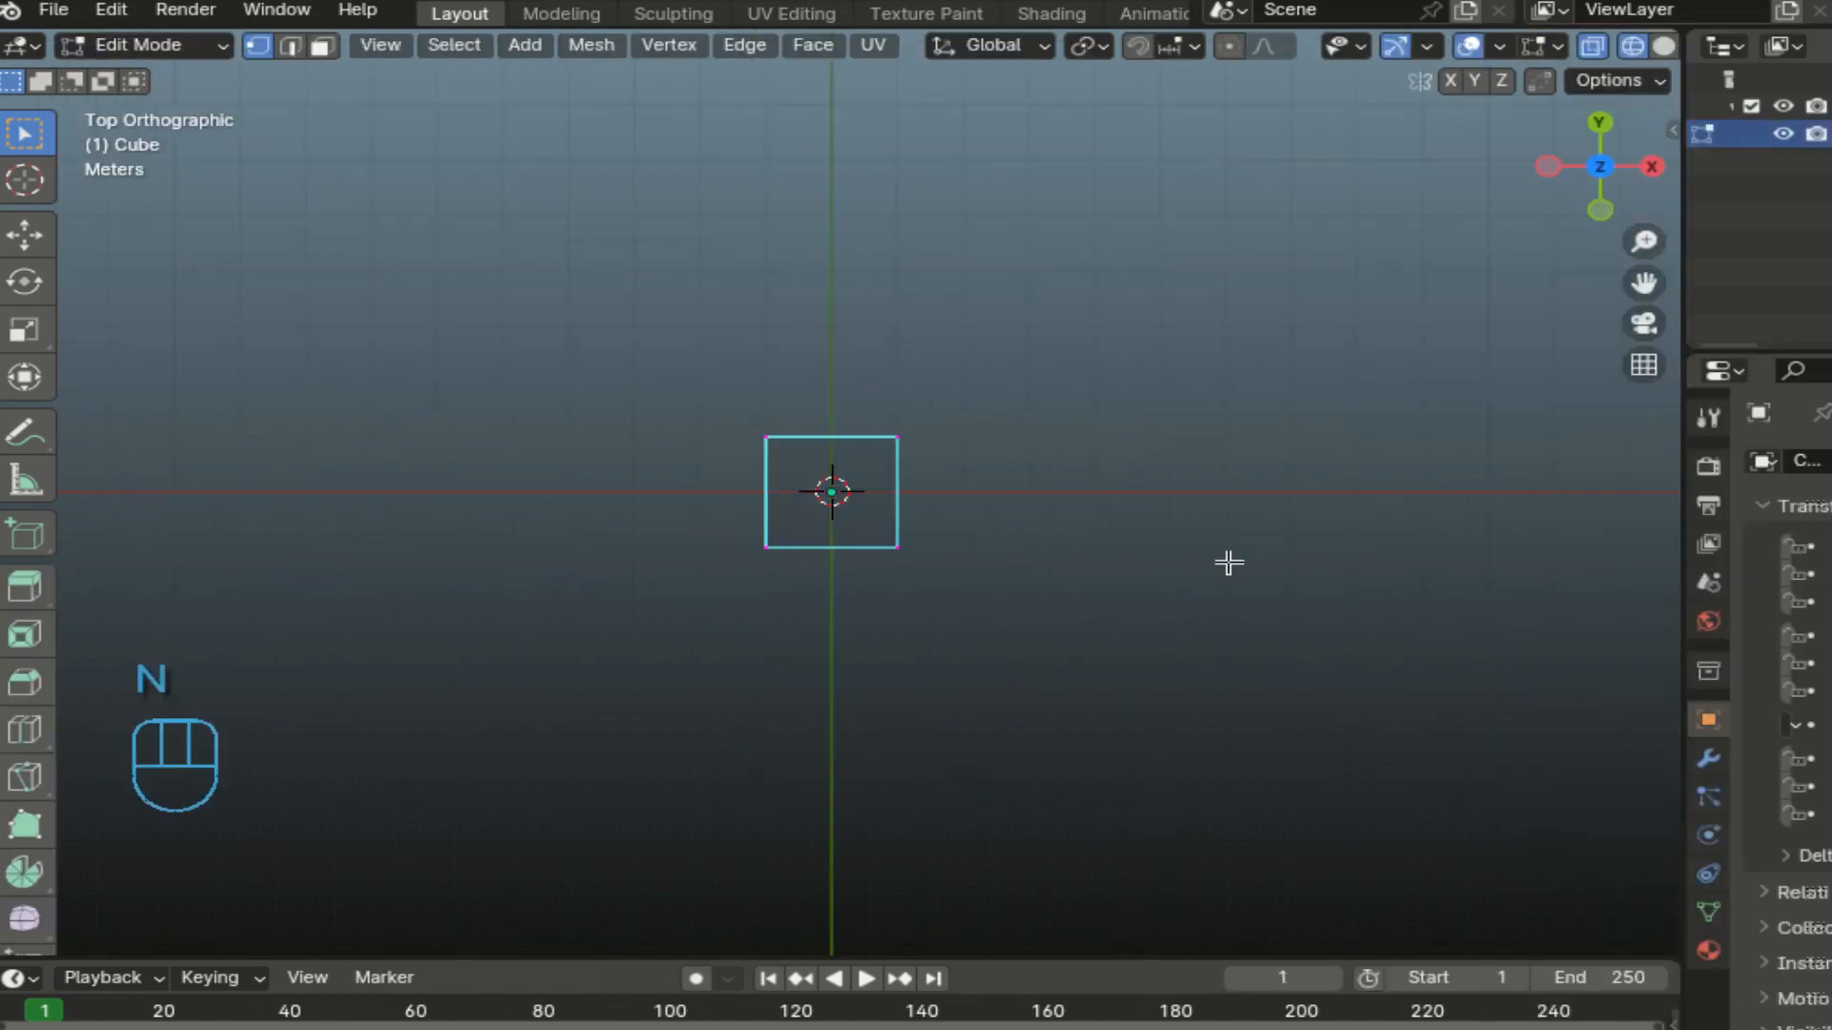
left_click_drag(635, 304, 988, 778)
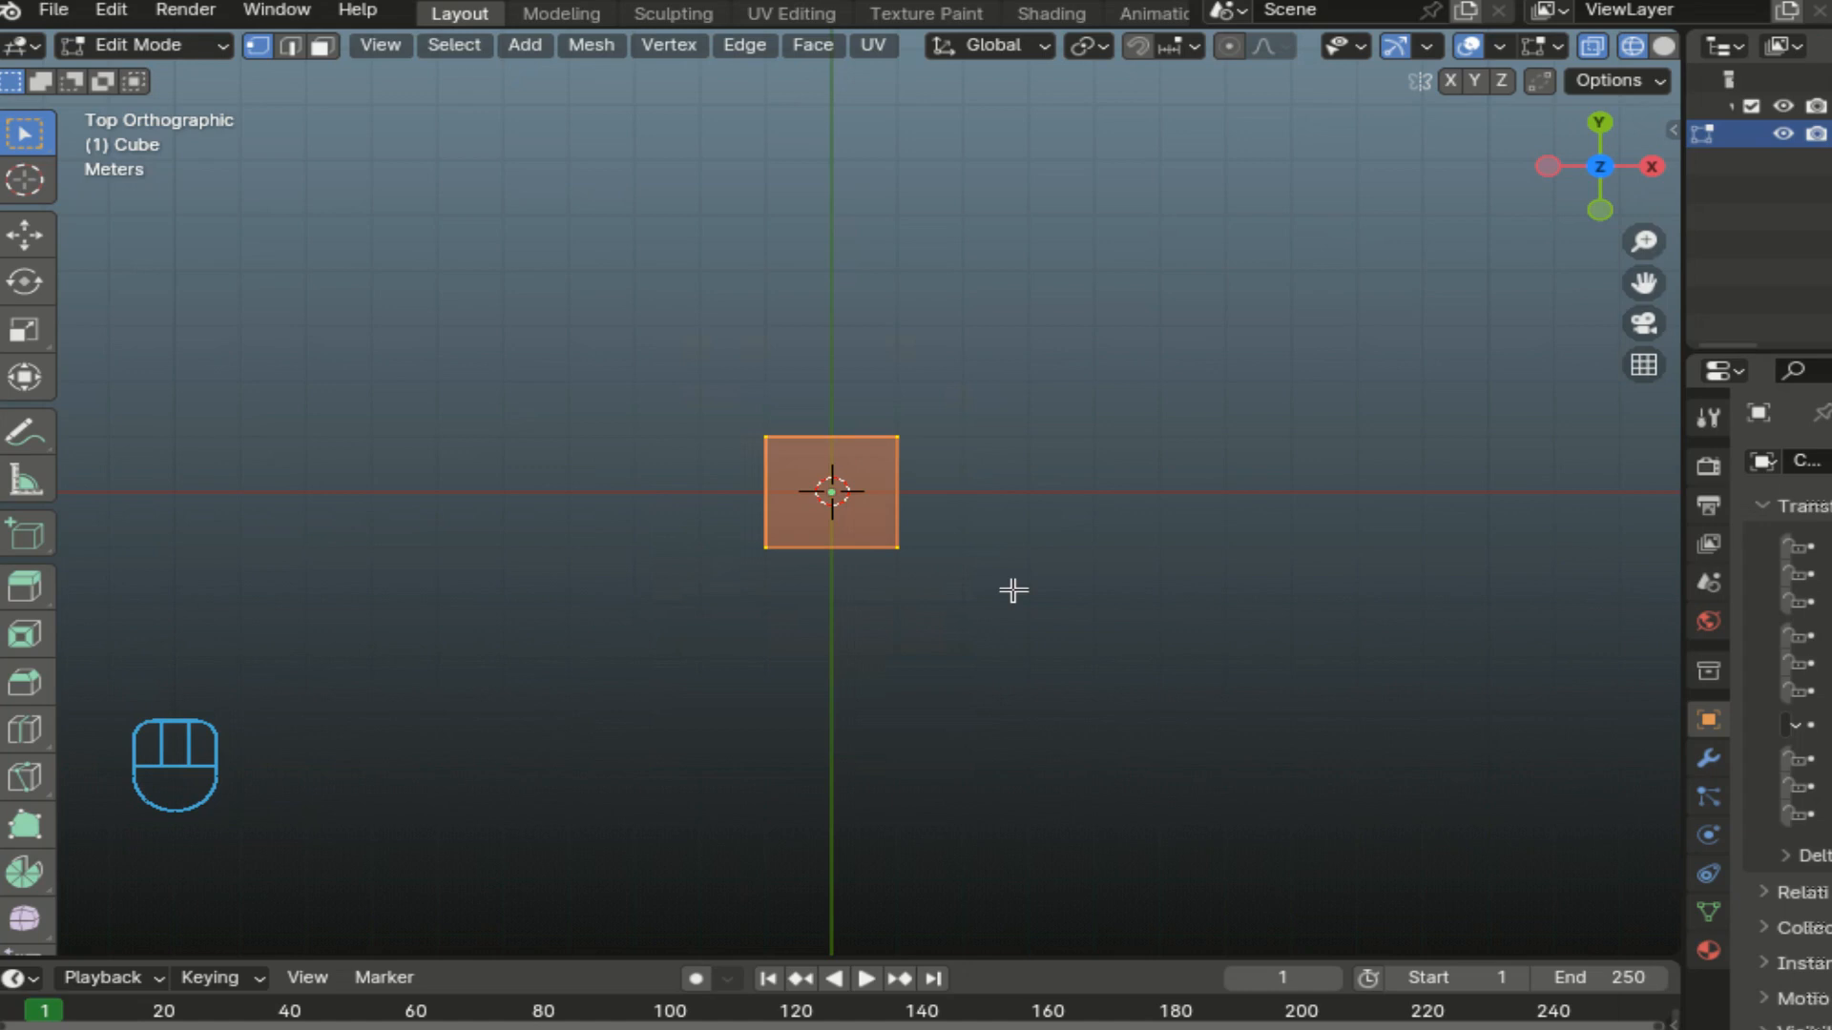
key("m")
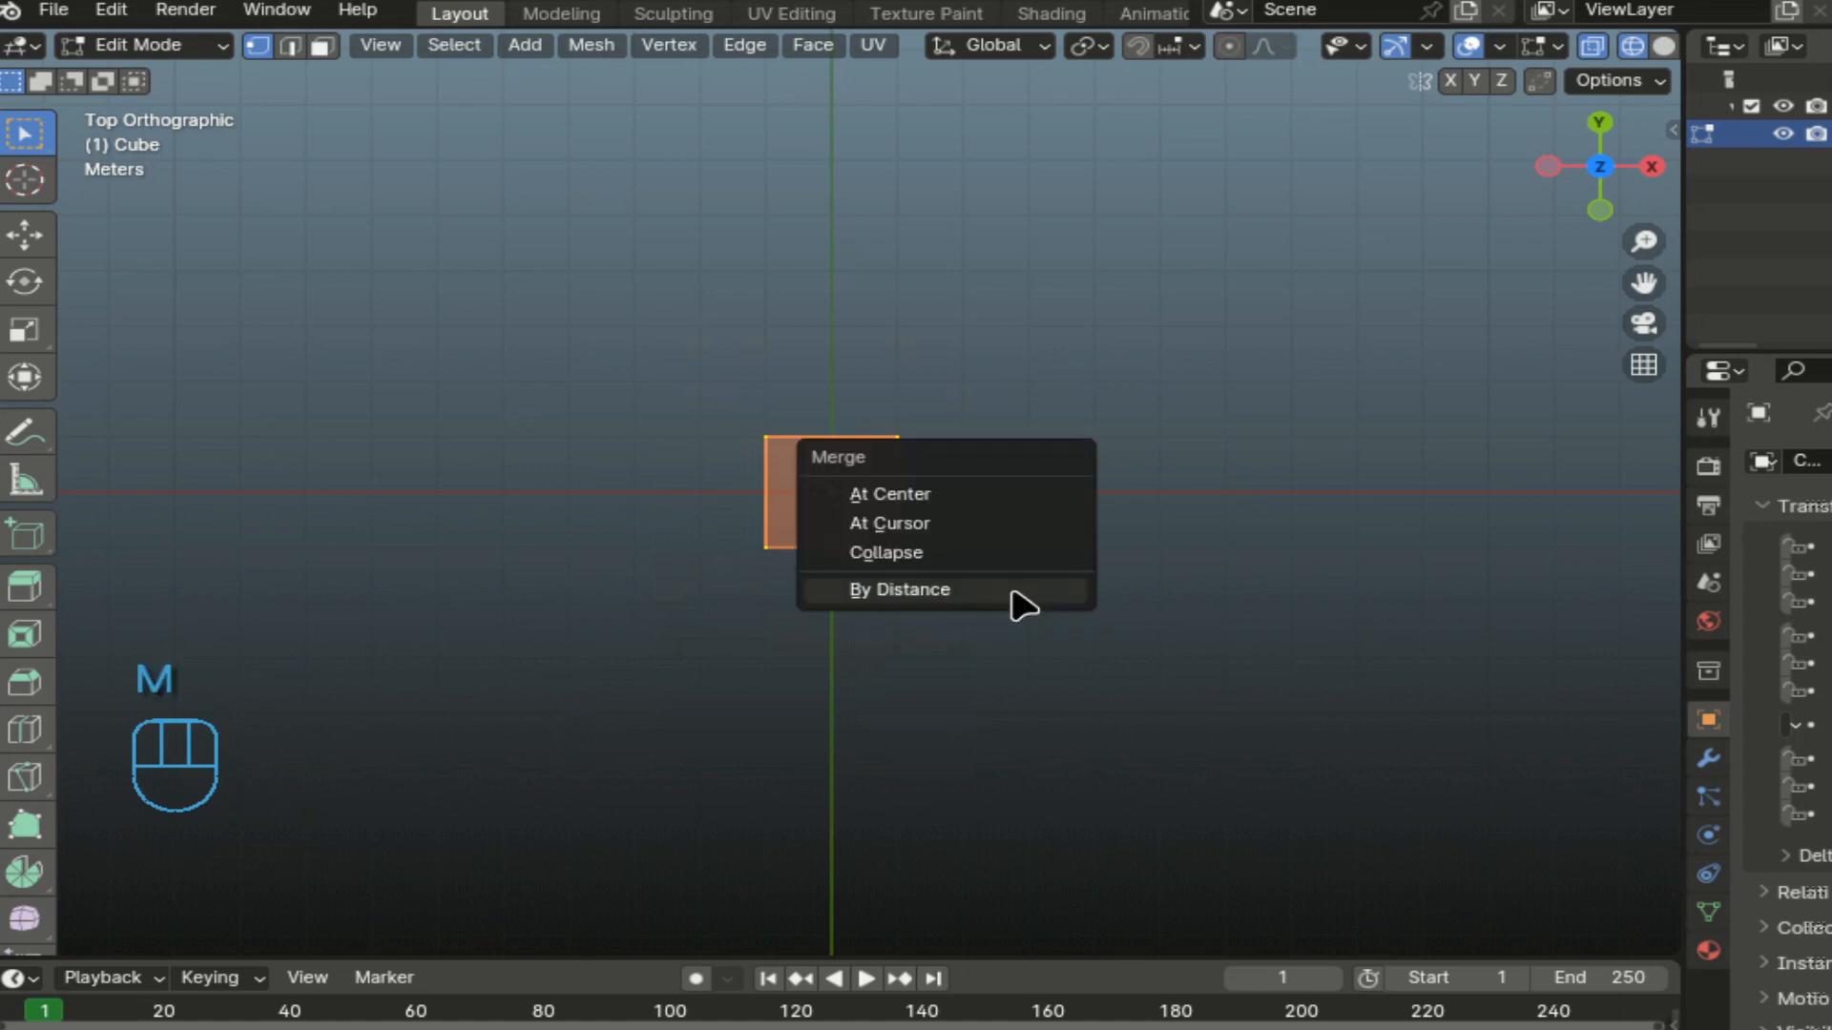
left_click(923, 491)
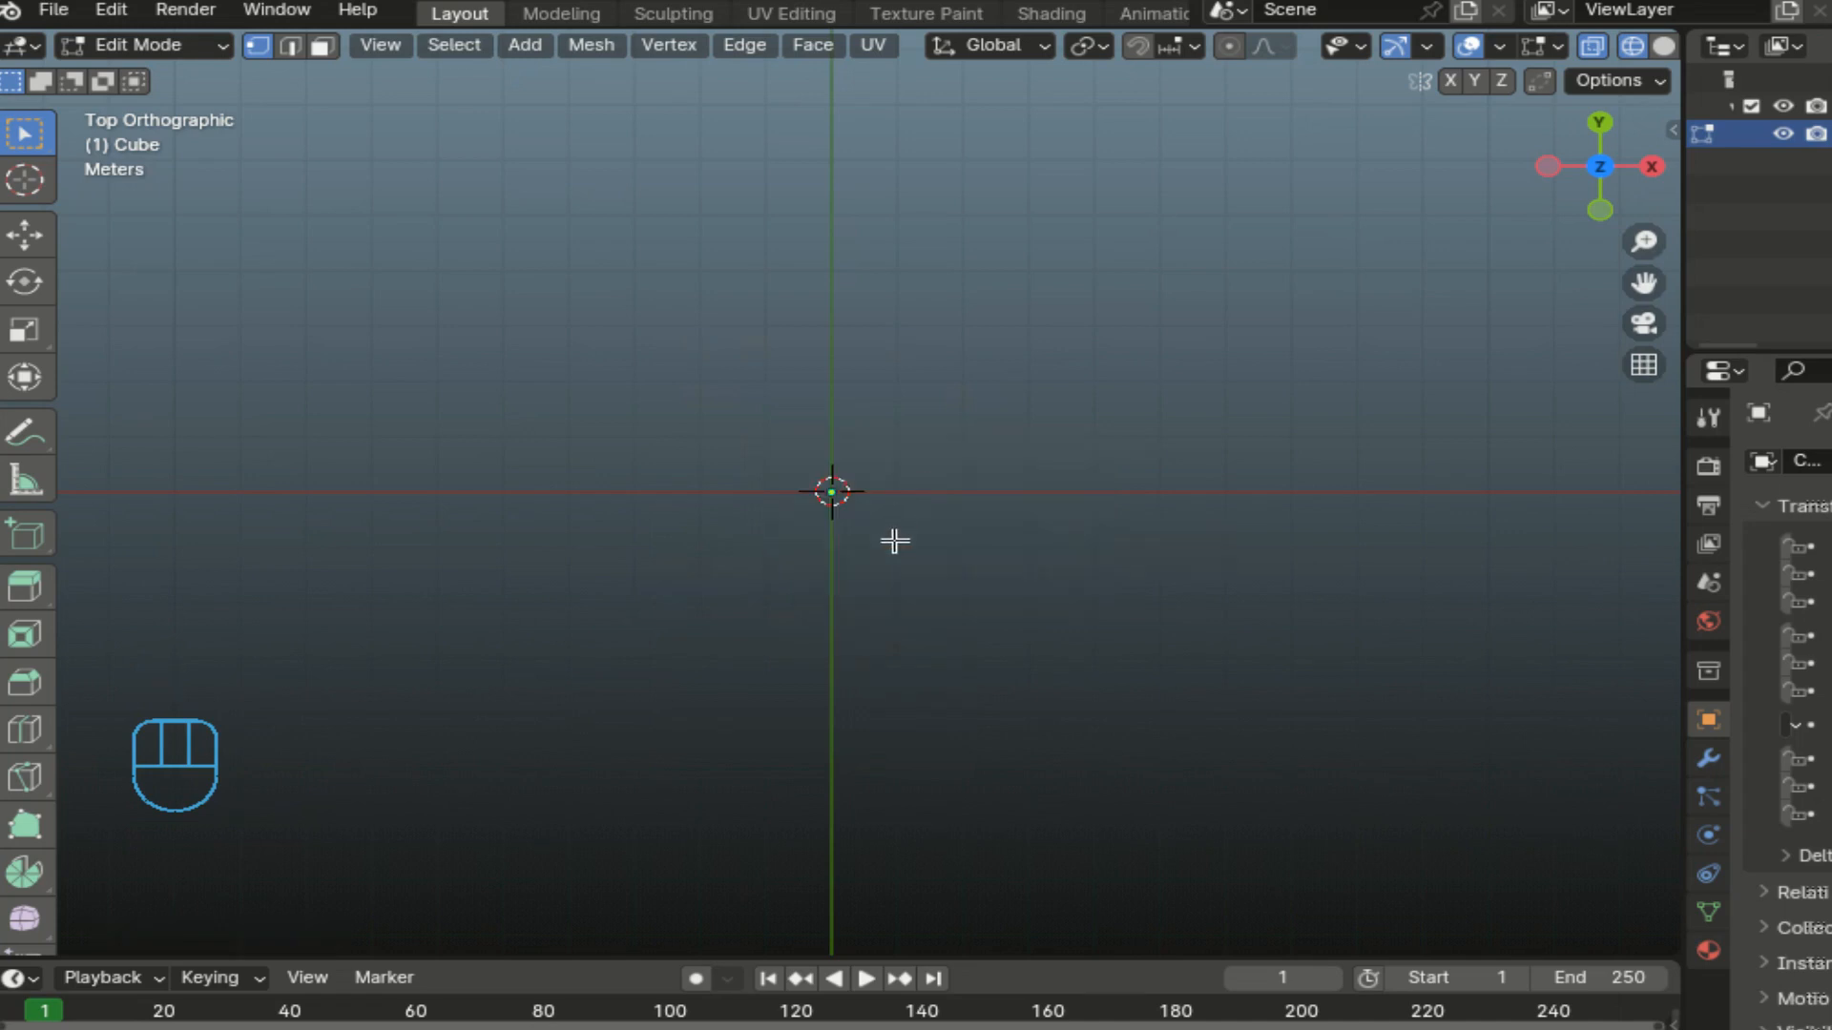
Extrude the merged vertex 10 m along the X axis to form a straight edge.
key("e")
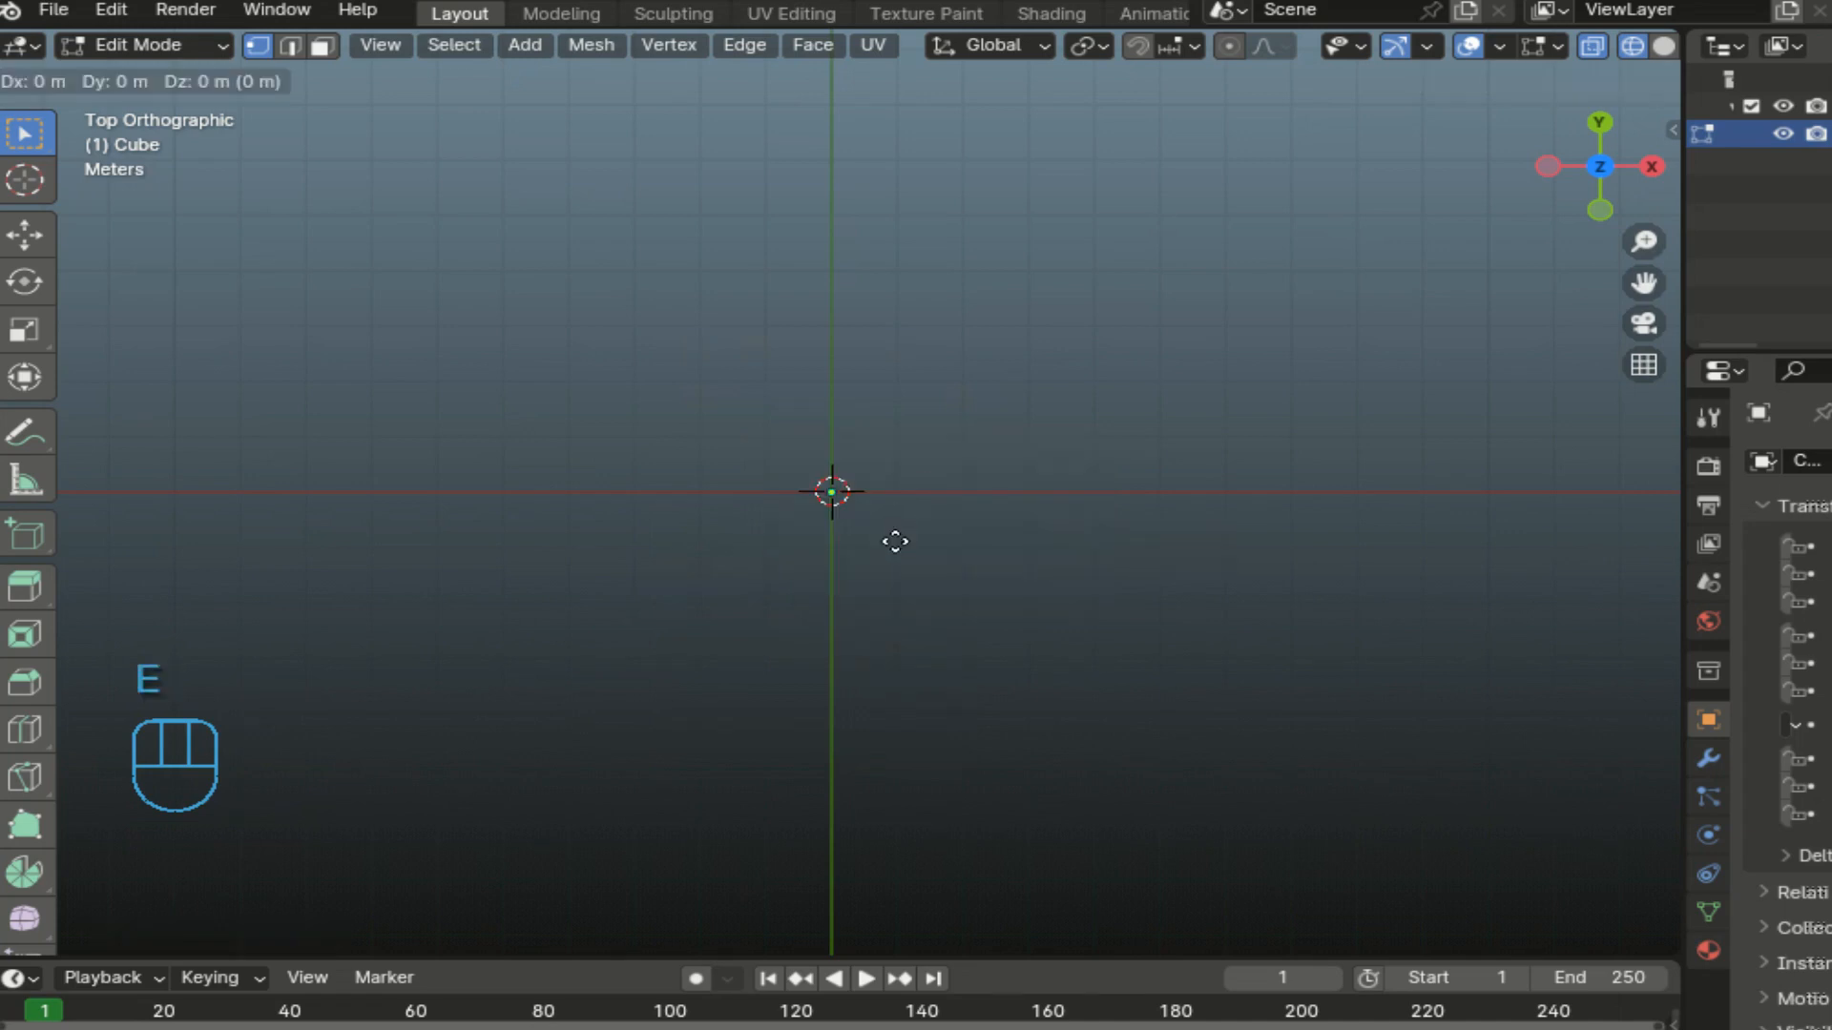
key("1")
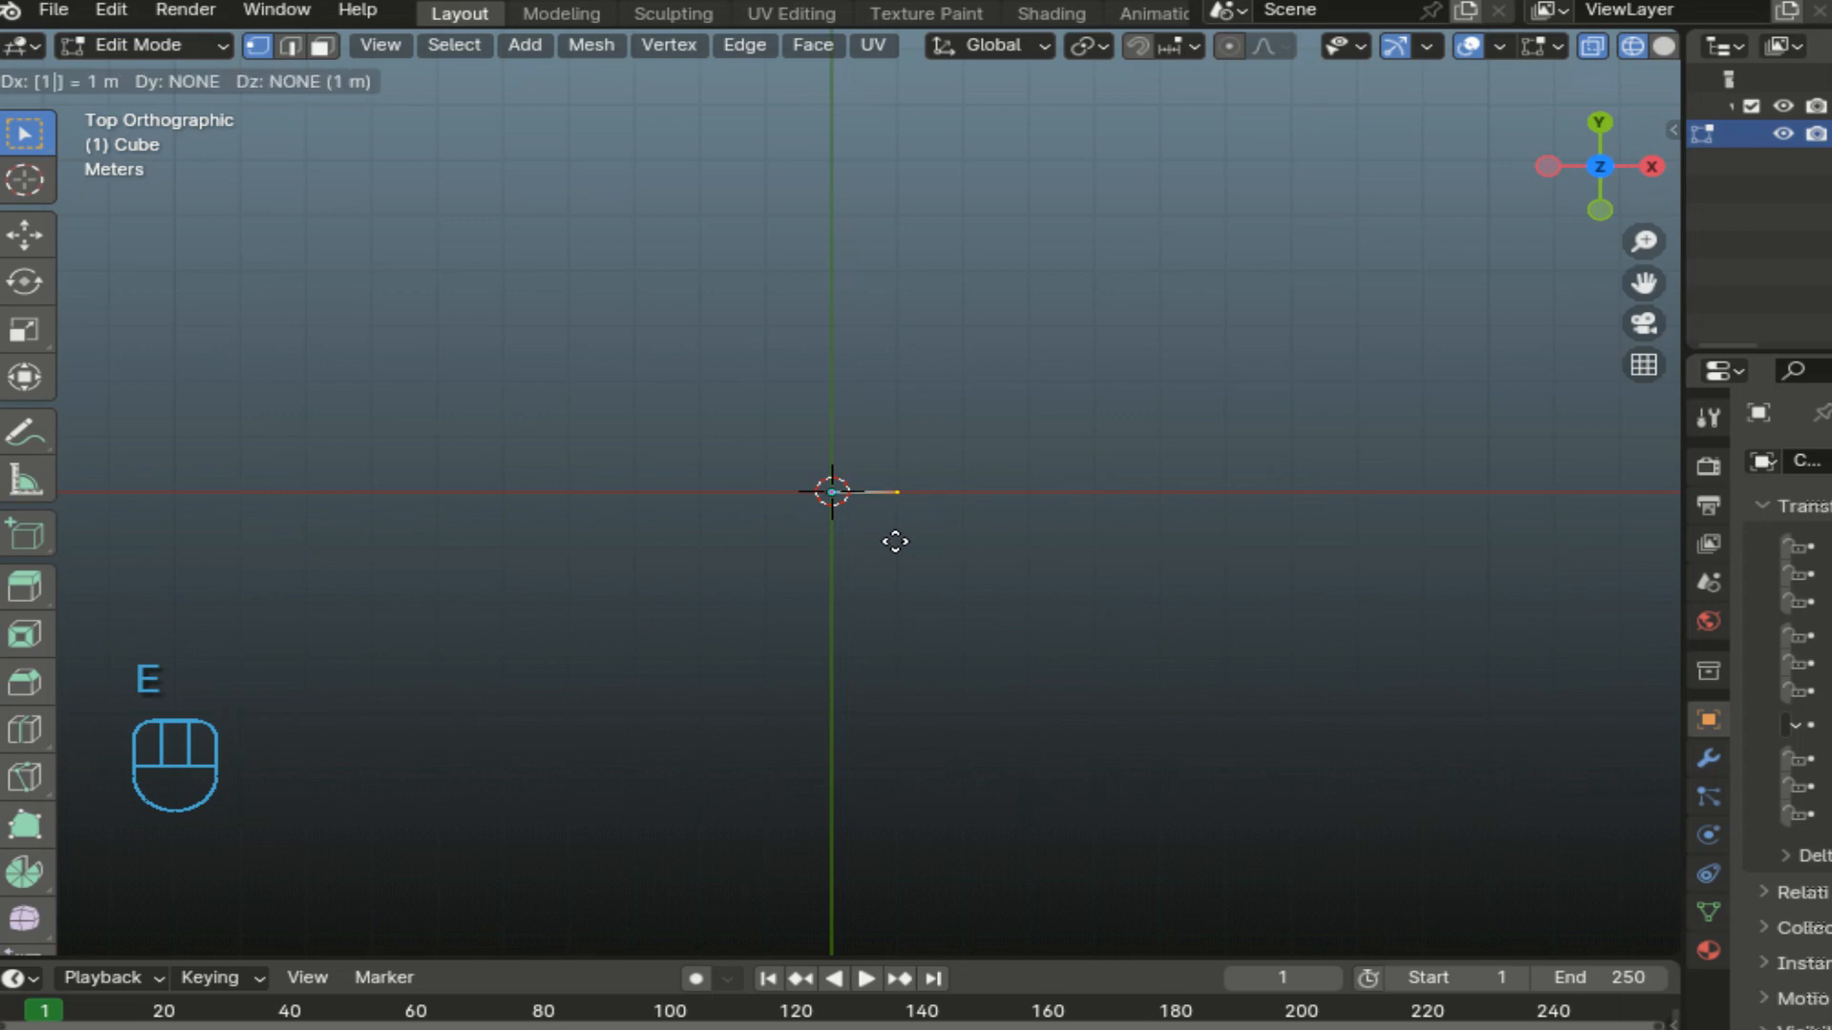
key("0")
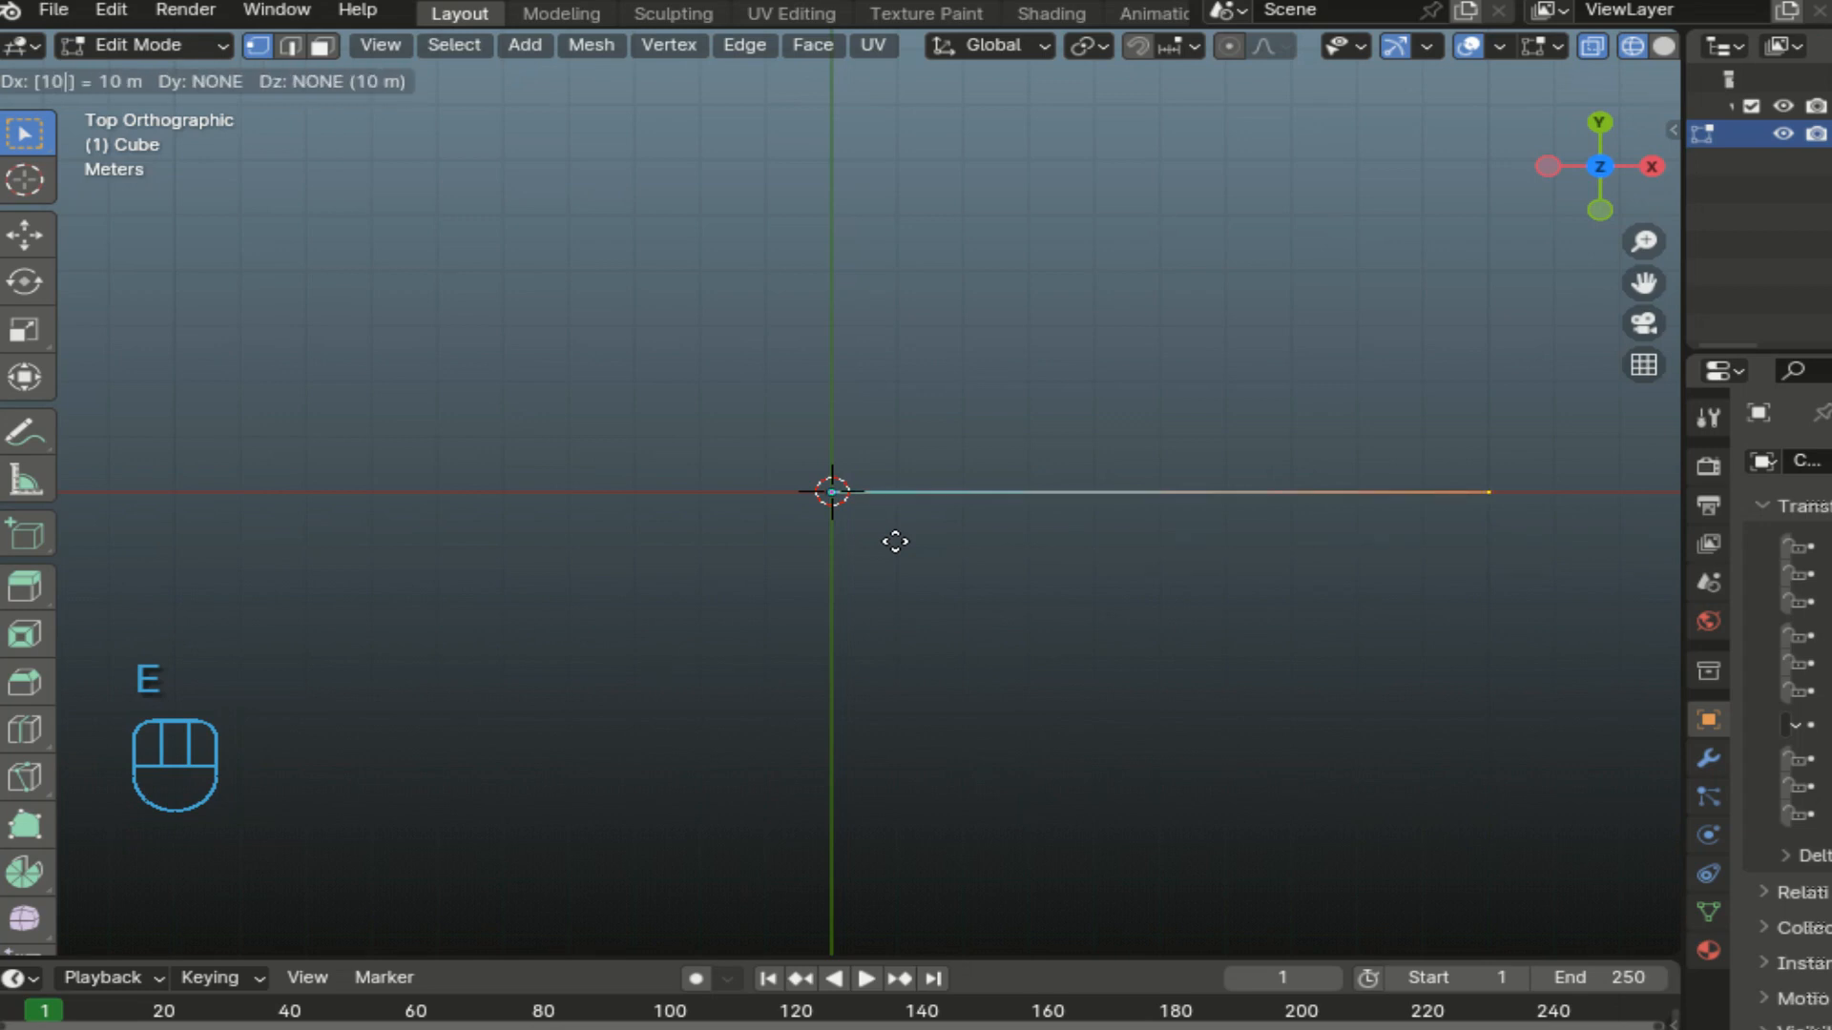
key("Return")
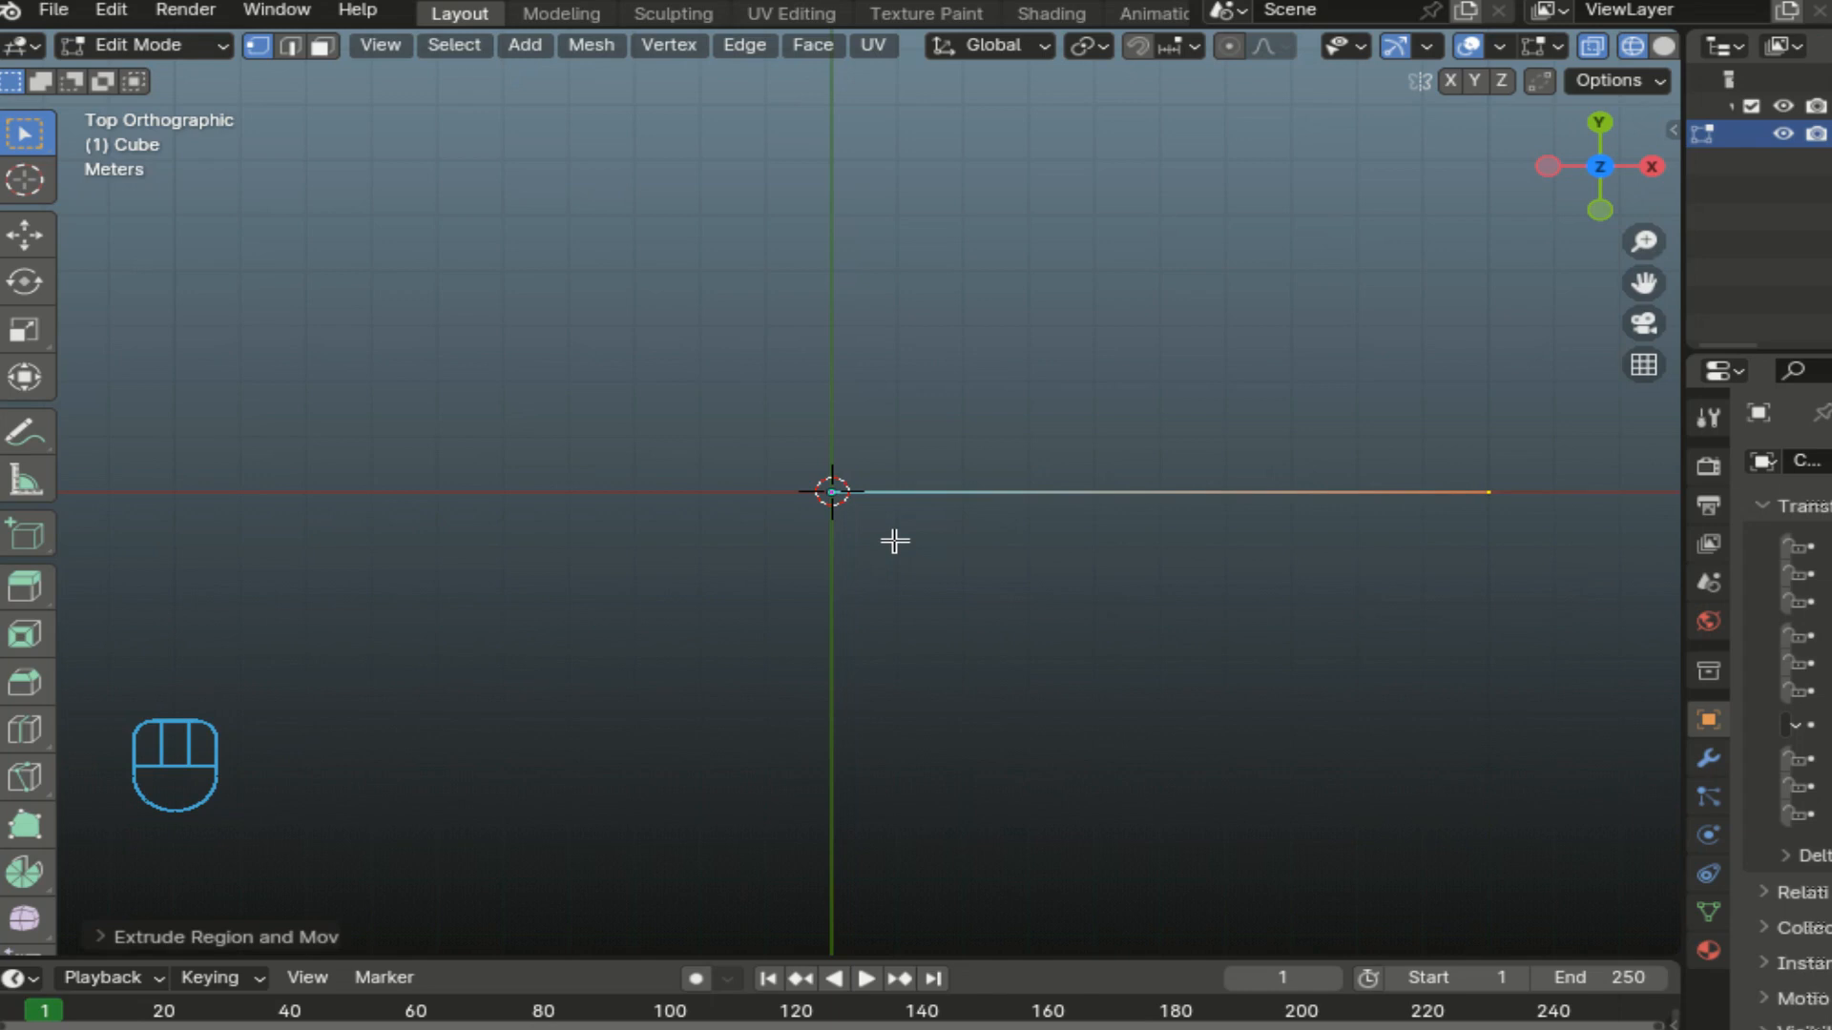
Subdivide the whole 10 m edge with 7 cuts.
key("a")
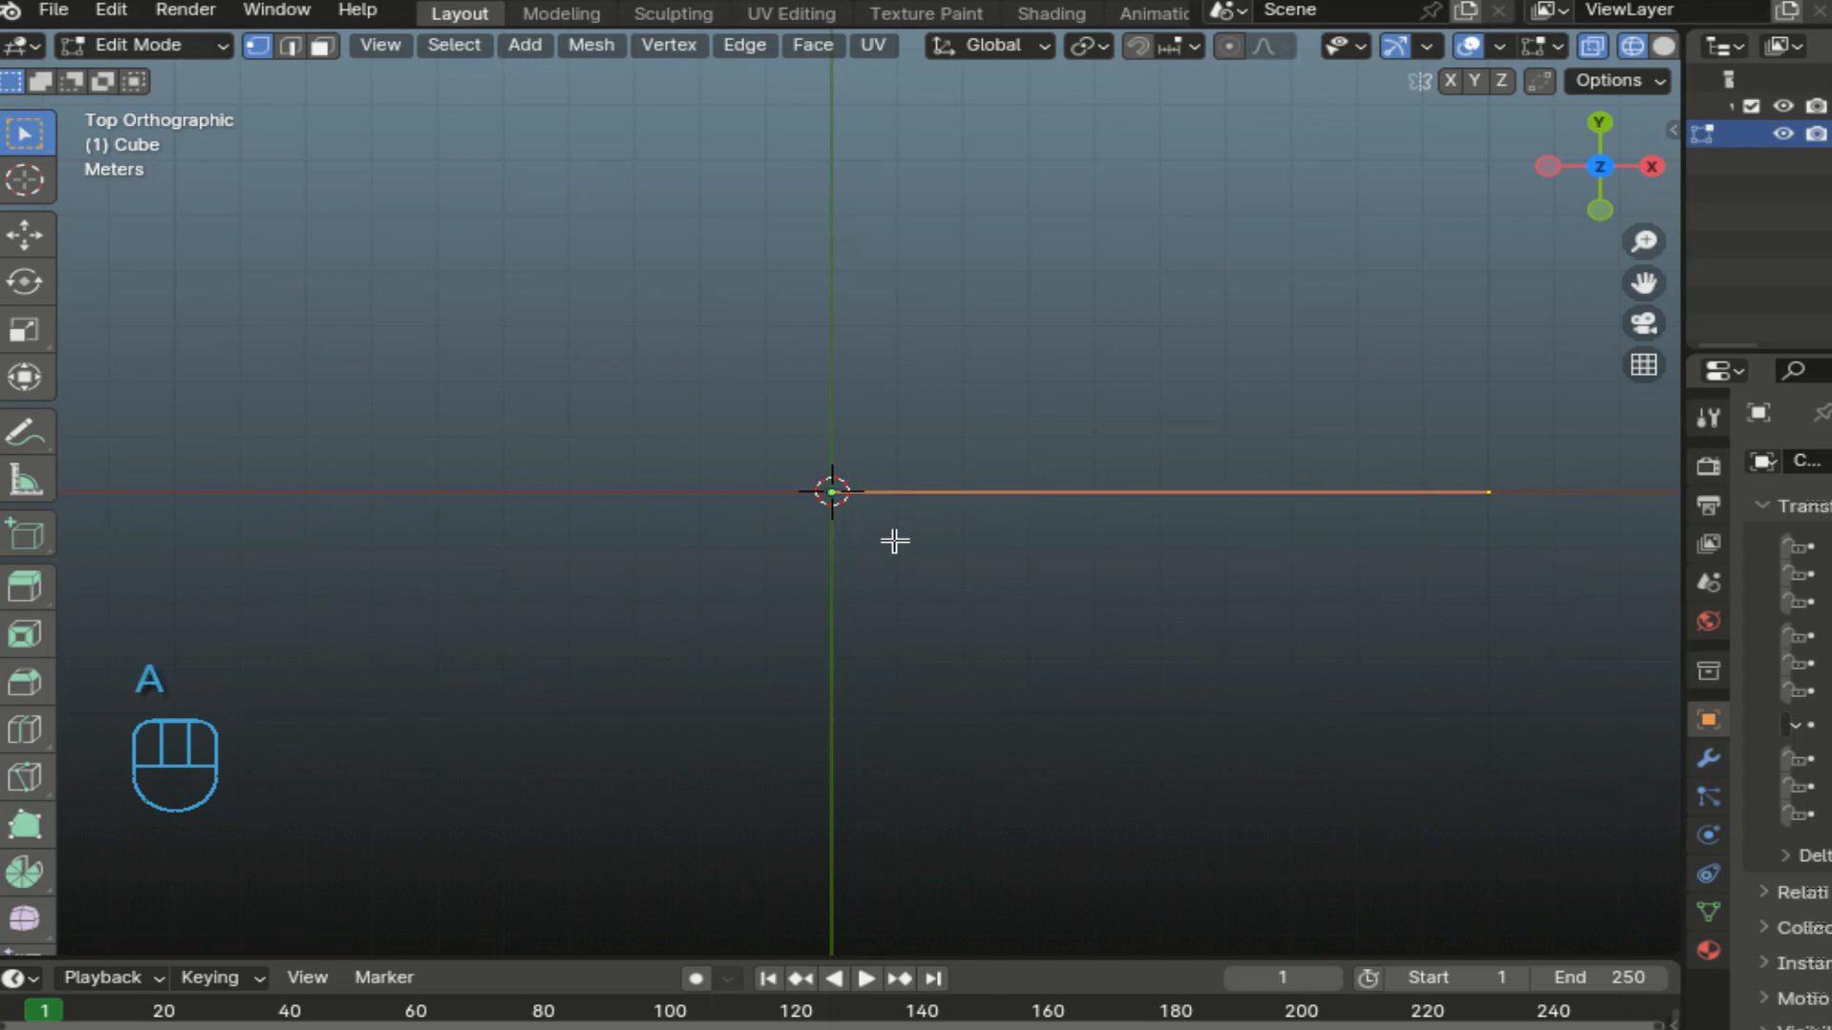
right_click(868, 558)
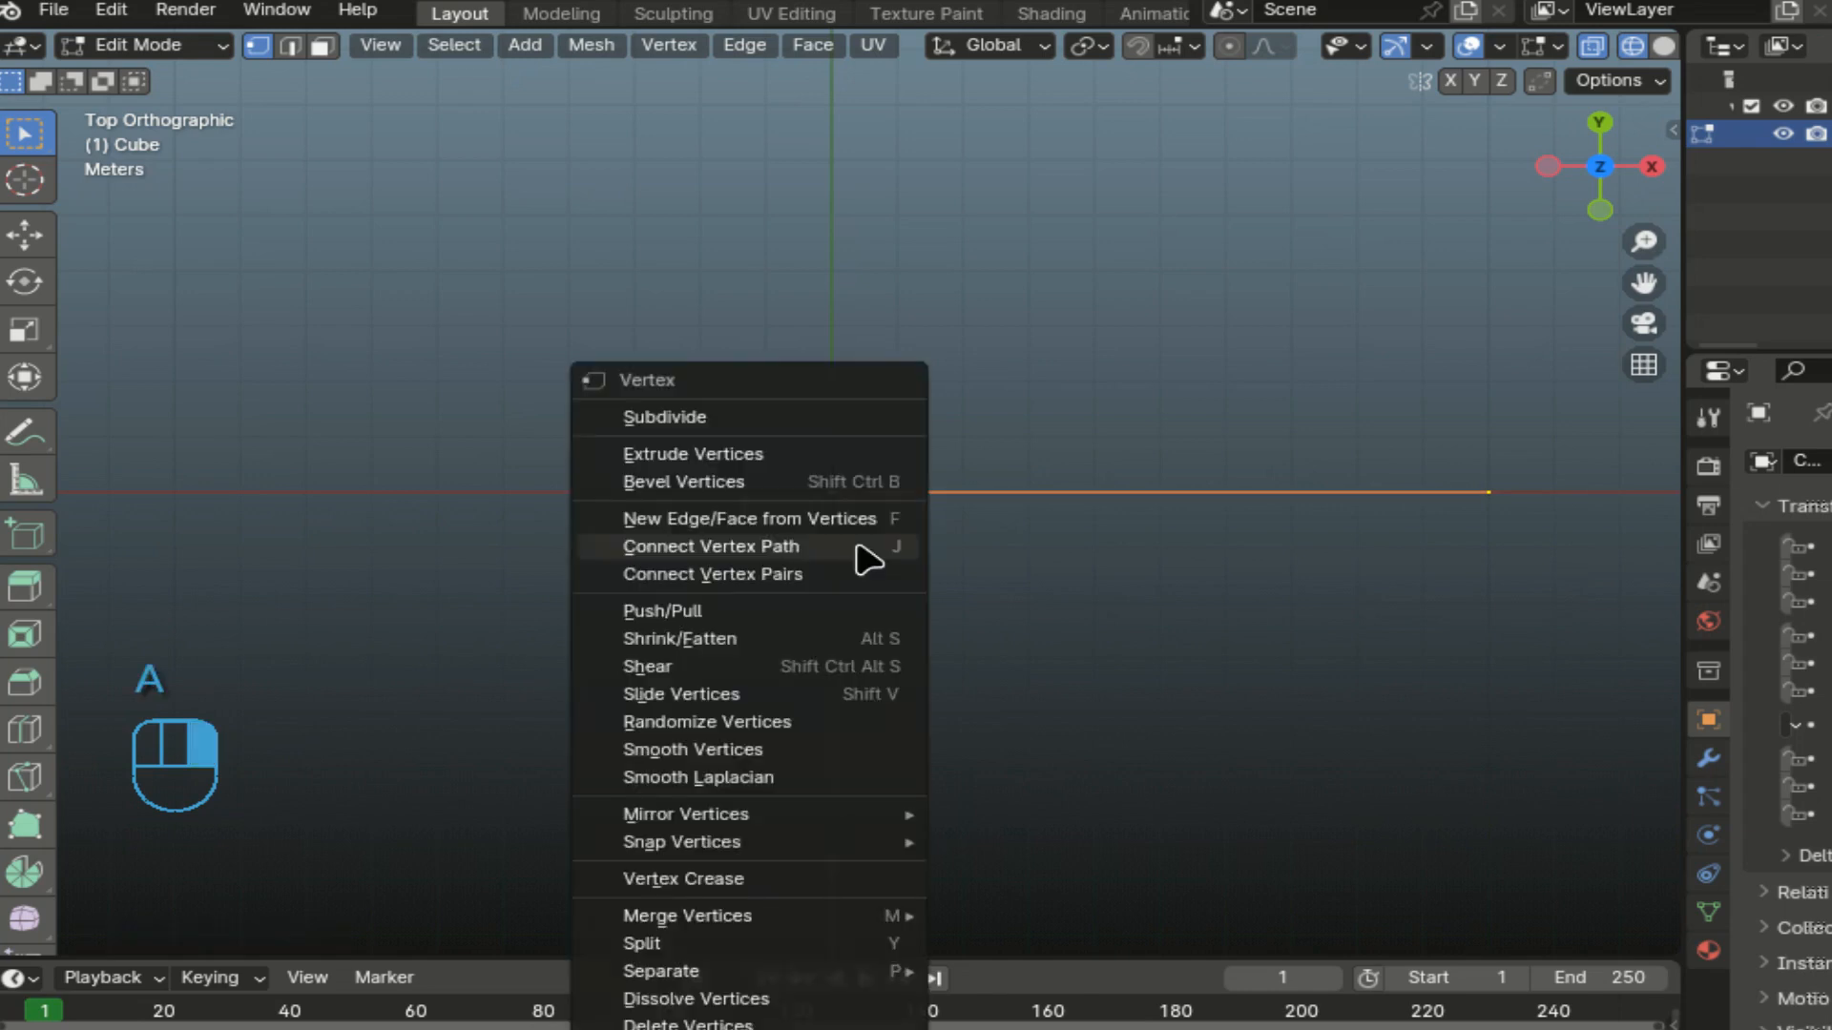
left_click(756, 417)
left_click(222, 943)
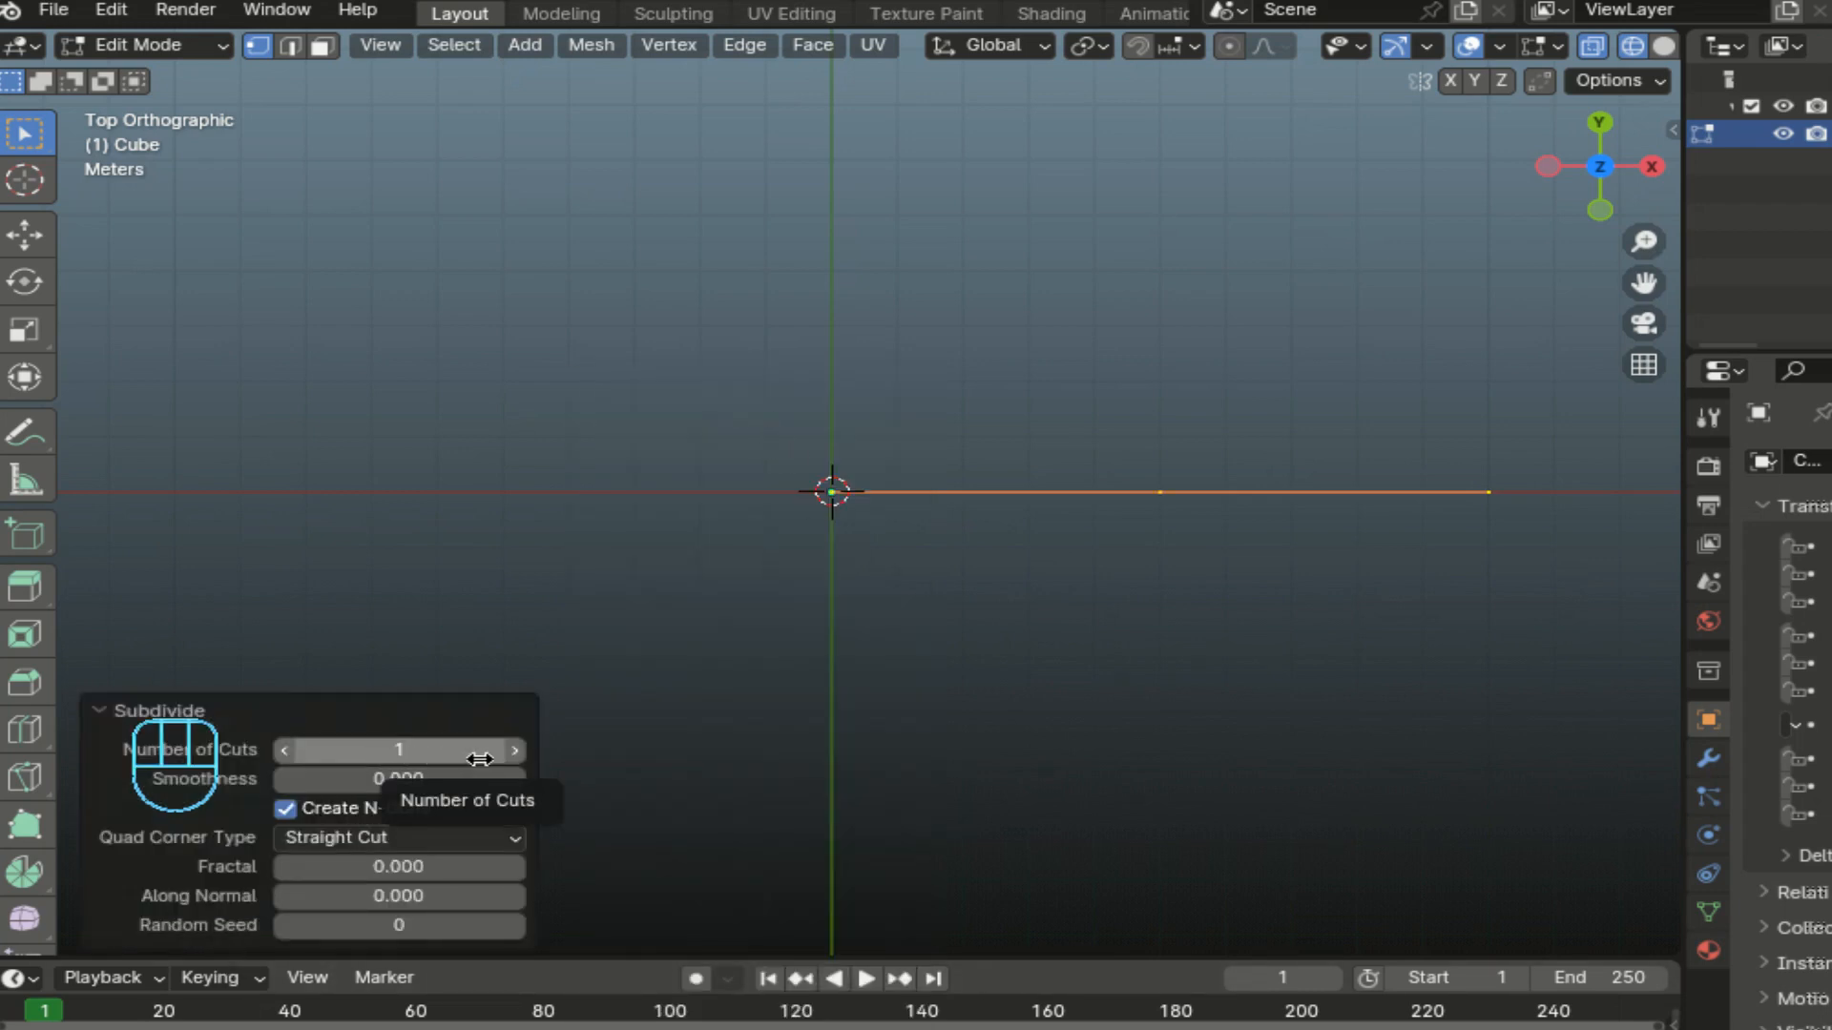
left_click(508, 752)
left_click(509, 753)
left_click(508, 753)
left_click(507, 752)
left_click(508, 753)
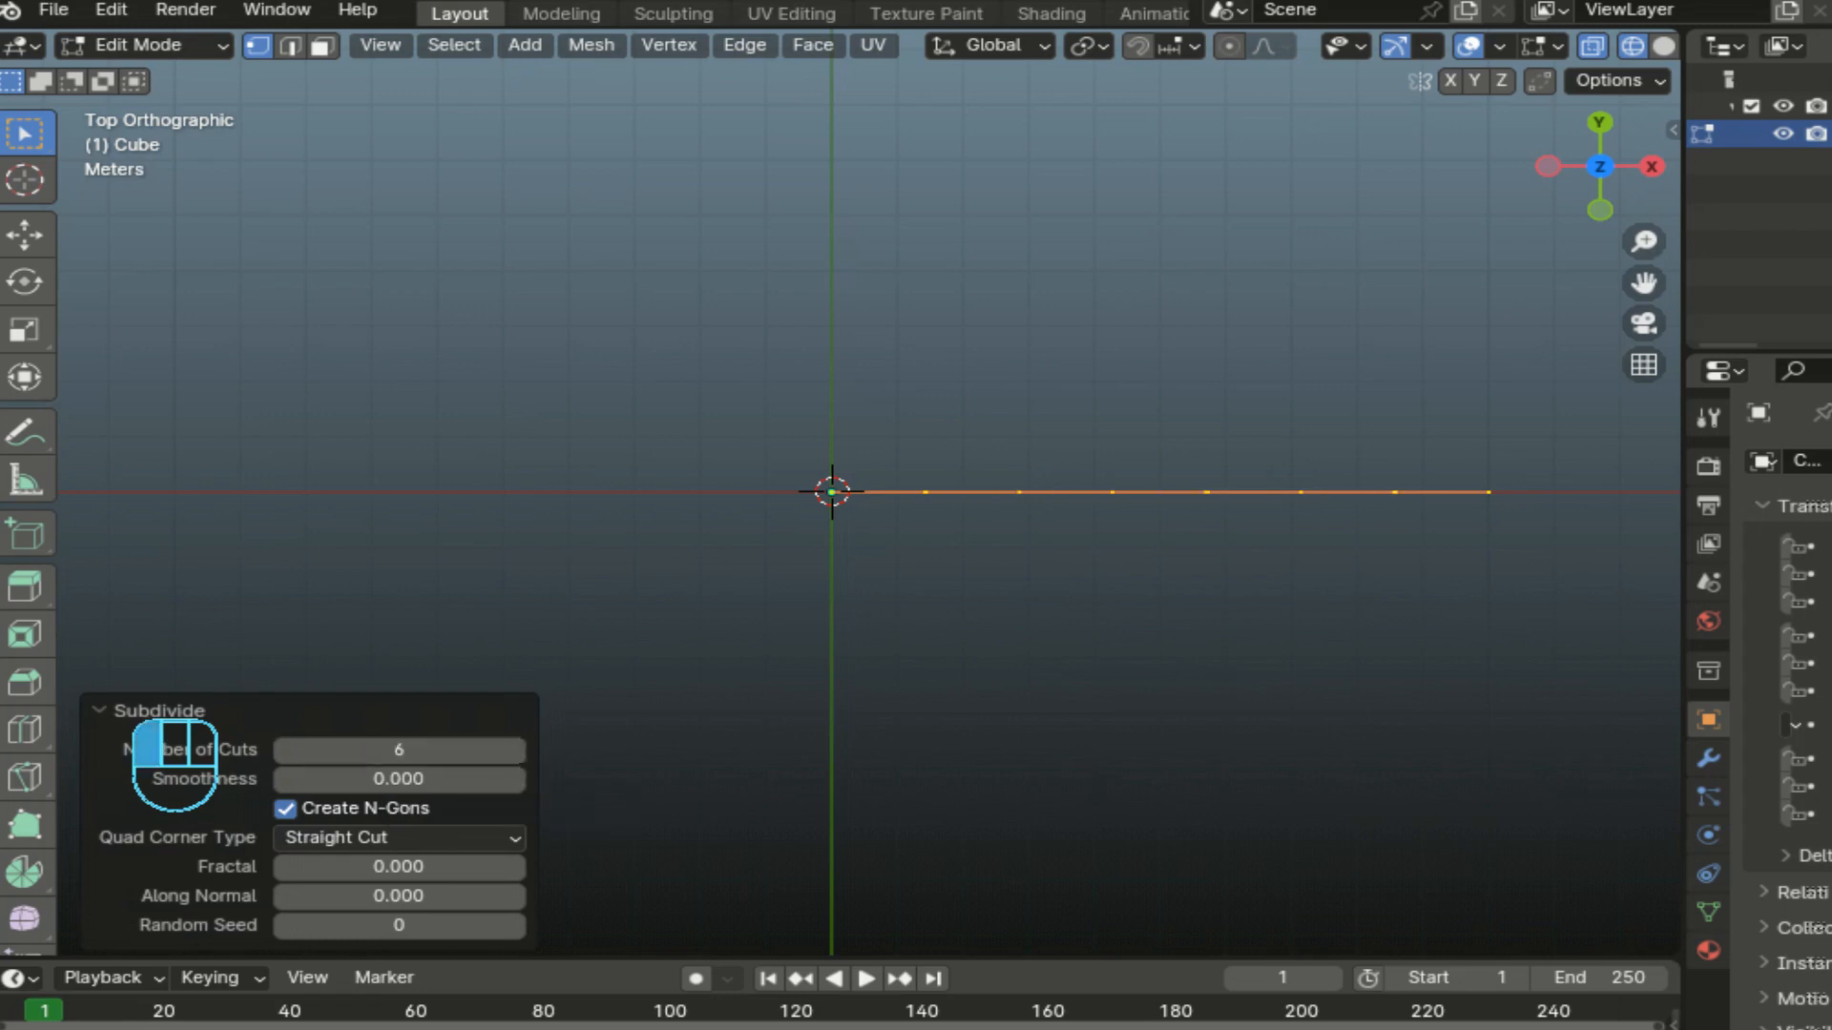
left_click(509, 753)
key("a")
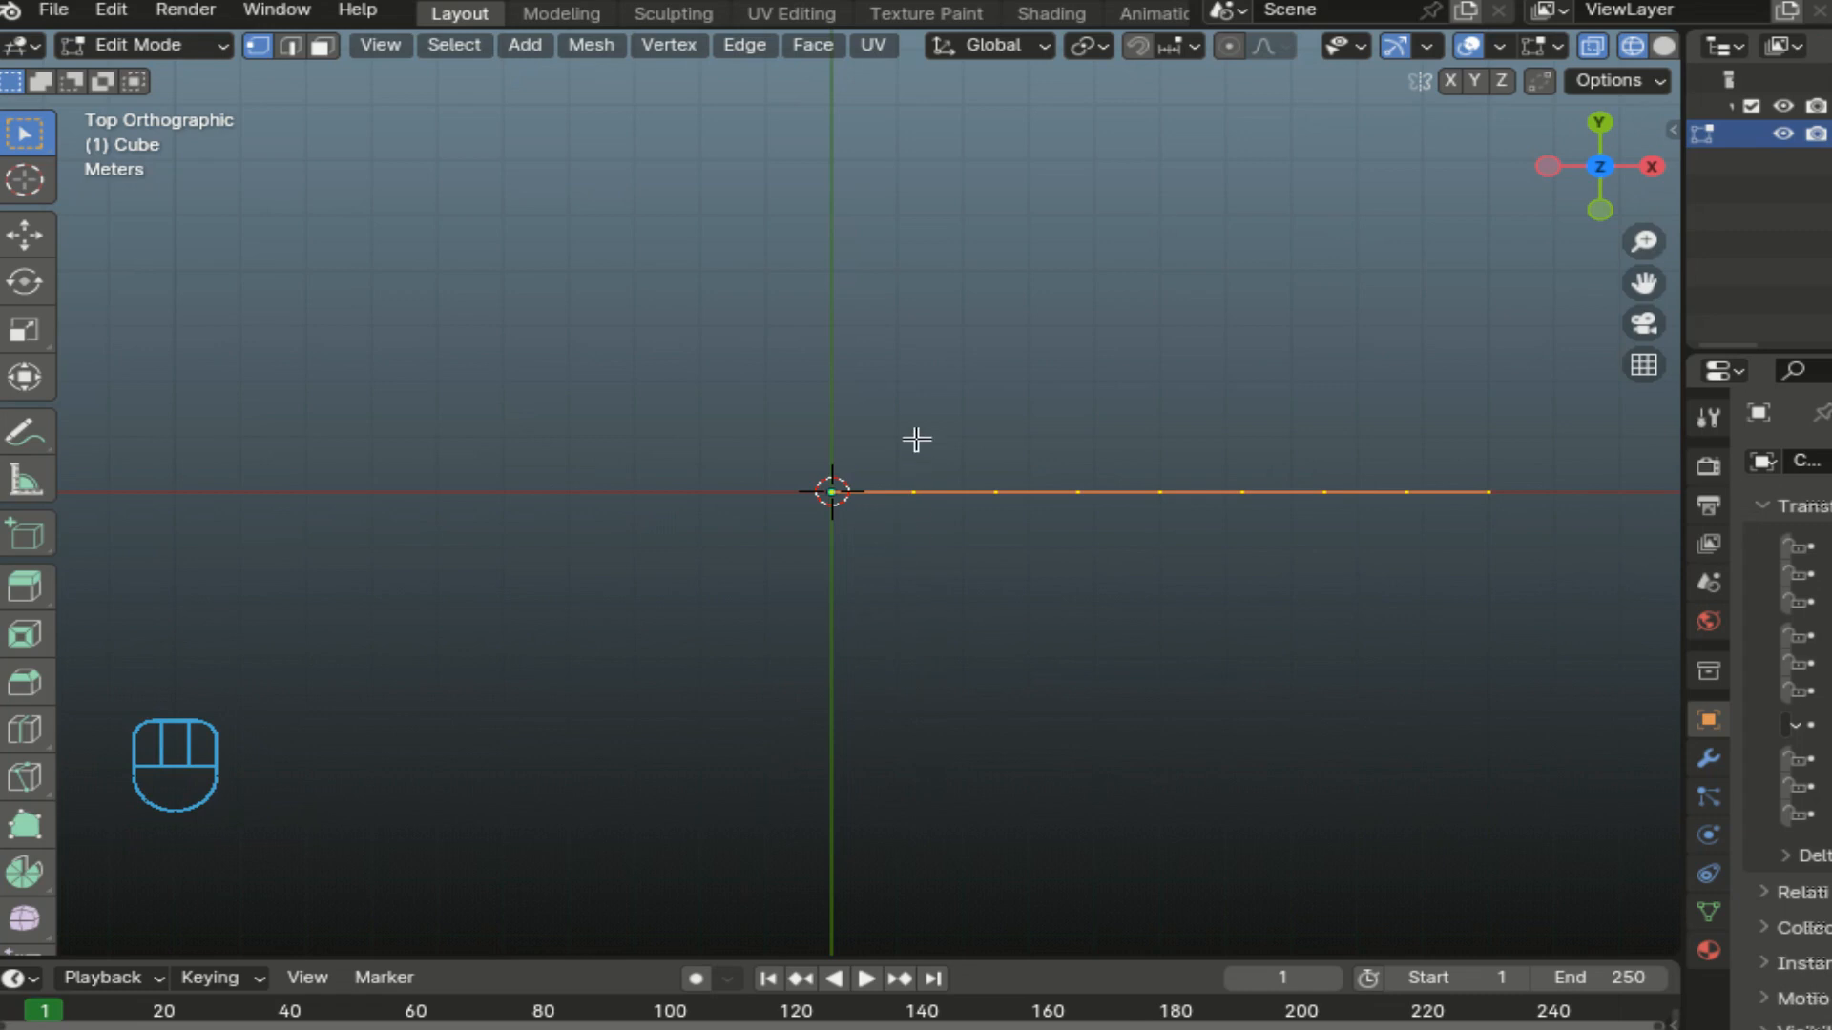
Move the second to fourth vertices about -0.97 m along Y, and the third vertex about another -1.03 m, forming a V-shaped valley.
left_click_drag(881, 446, 1107, 561)
key("g")
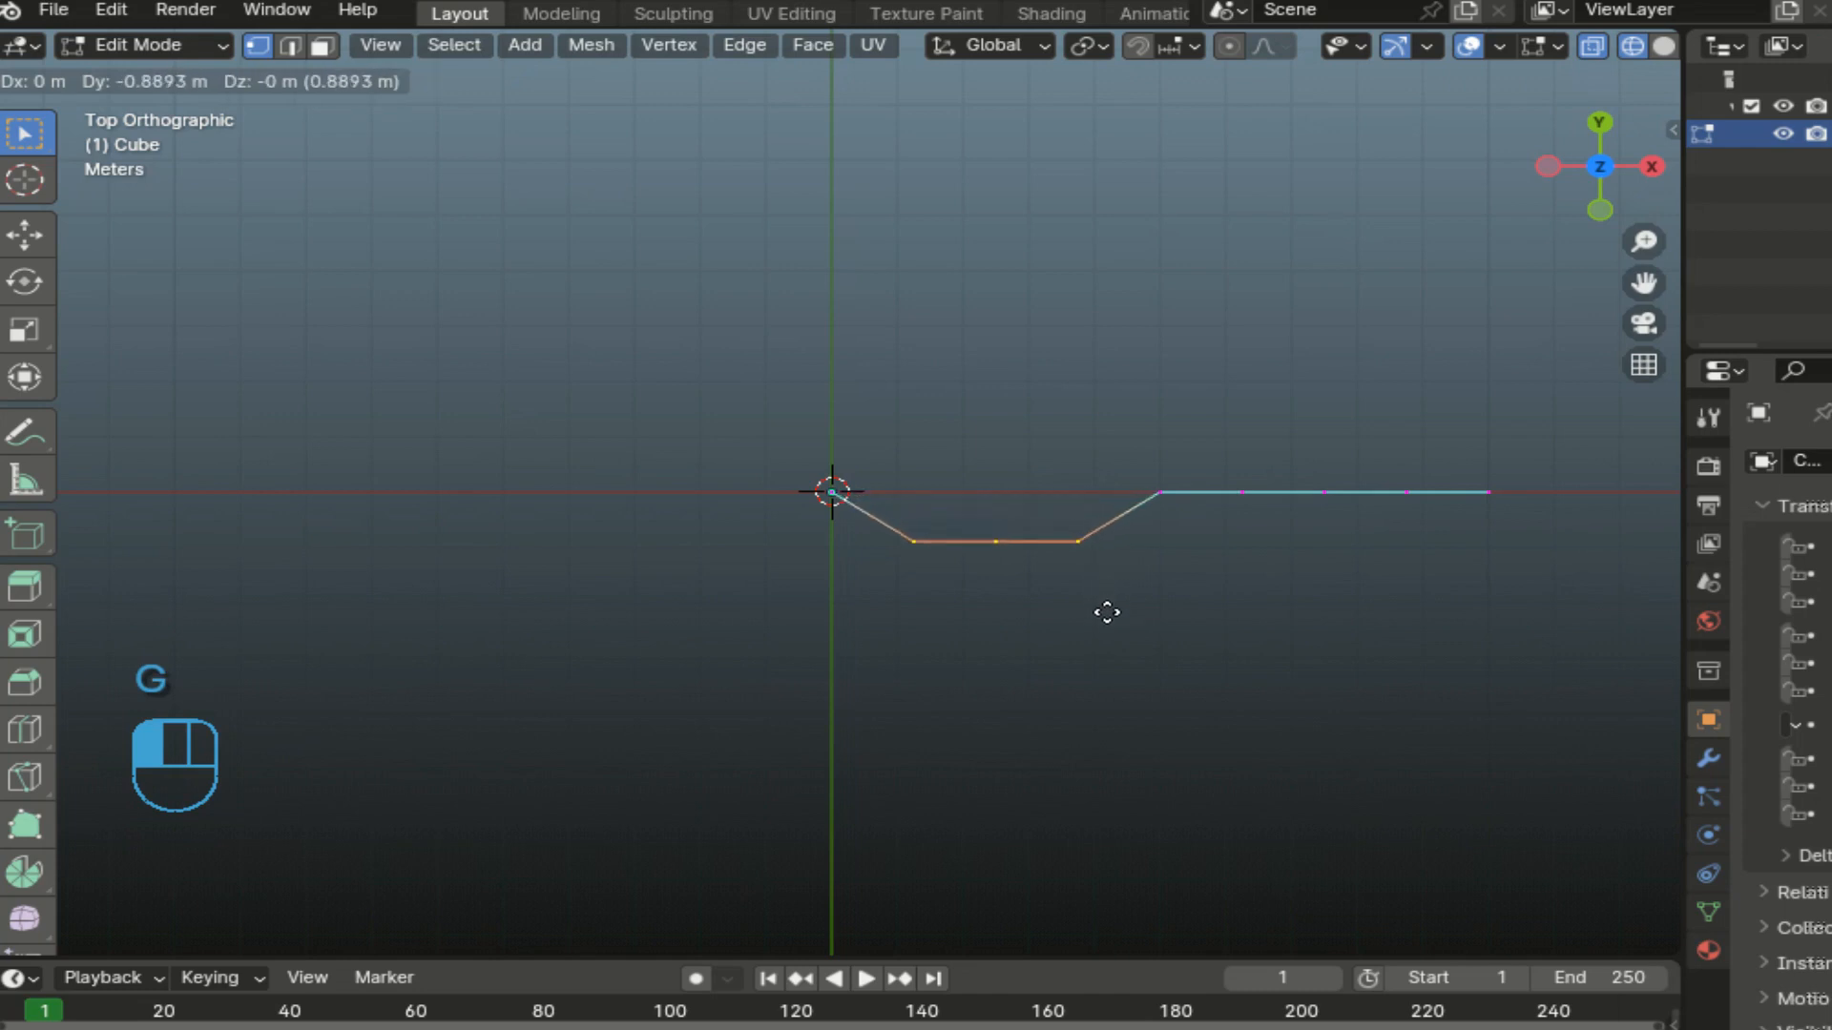
left_click(1107, 615)
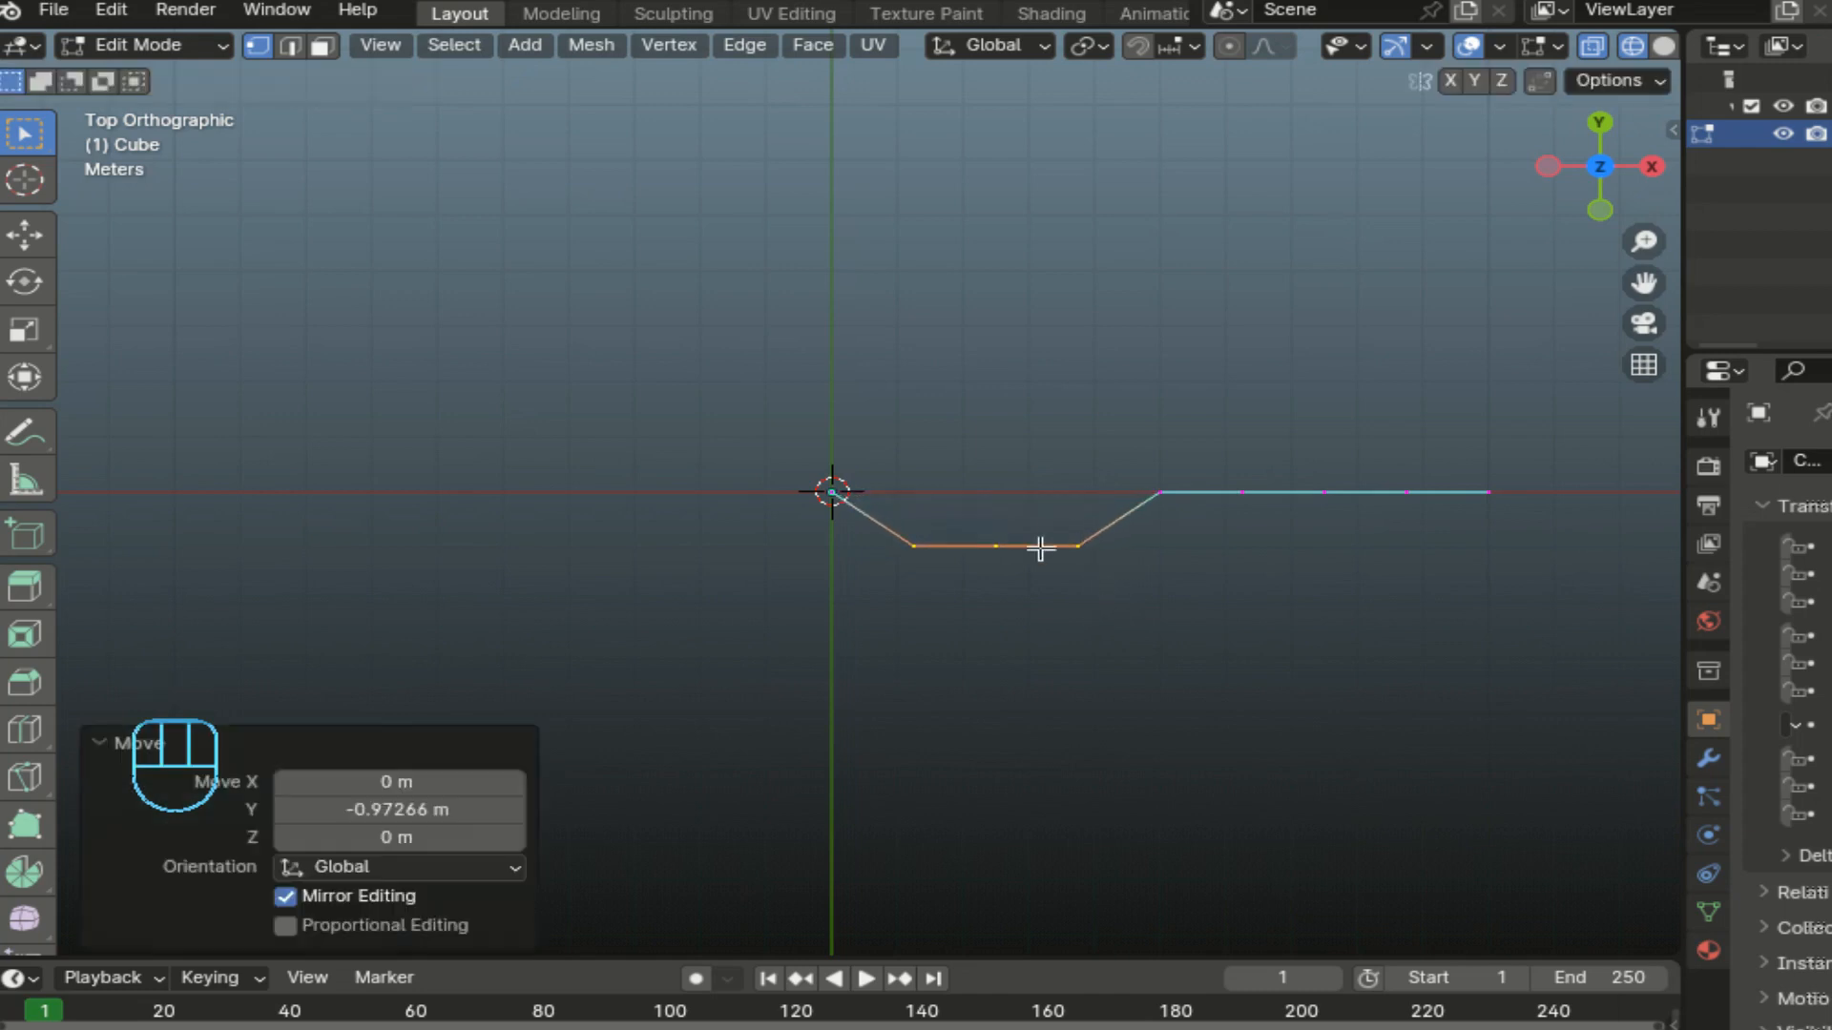
left_click_drag(967, 518, 1012, 596)
key("g")
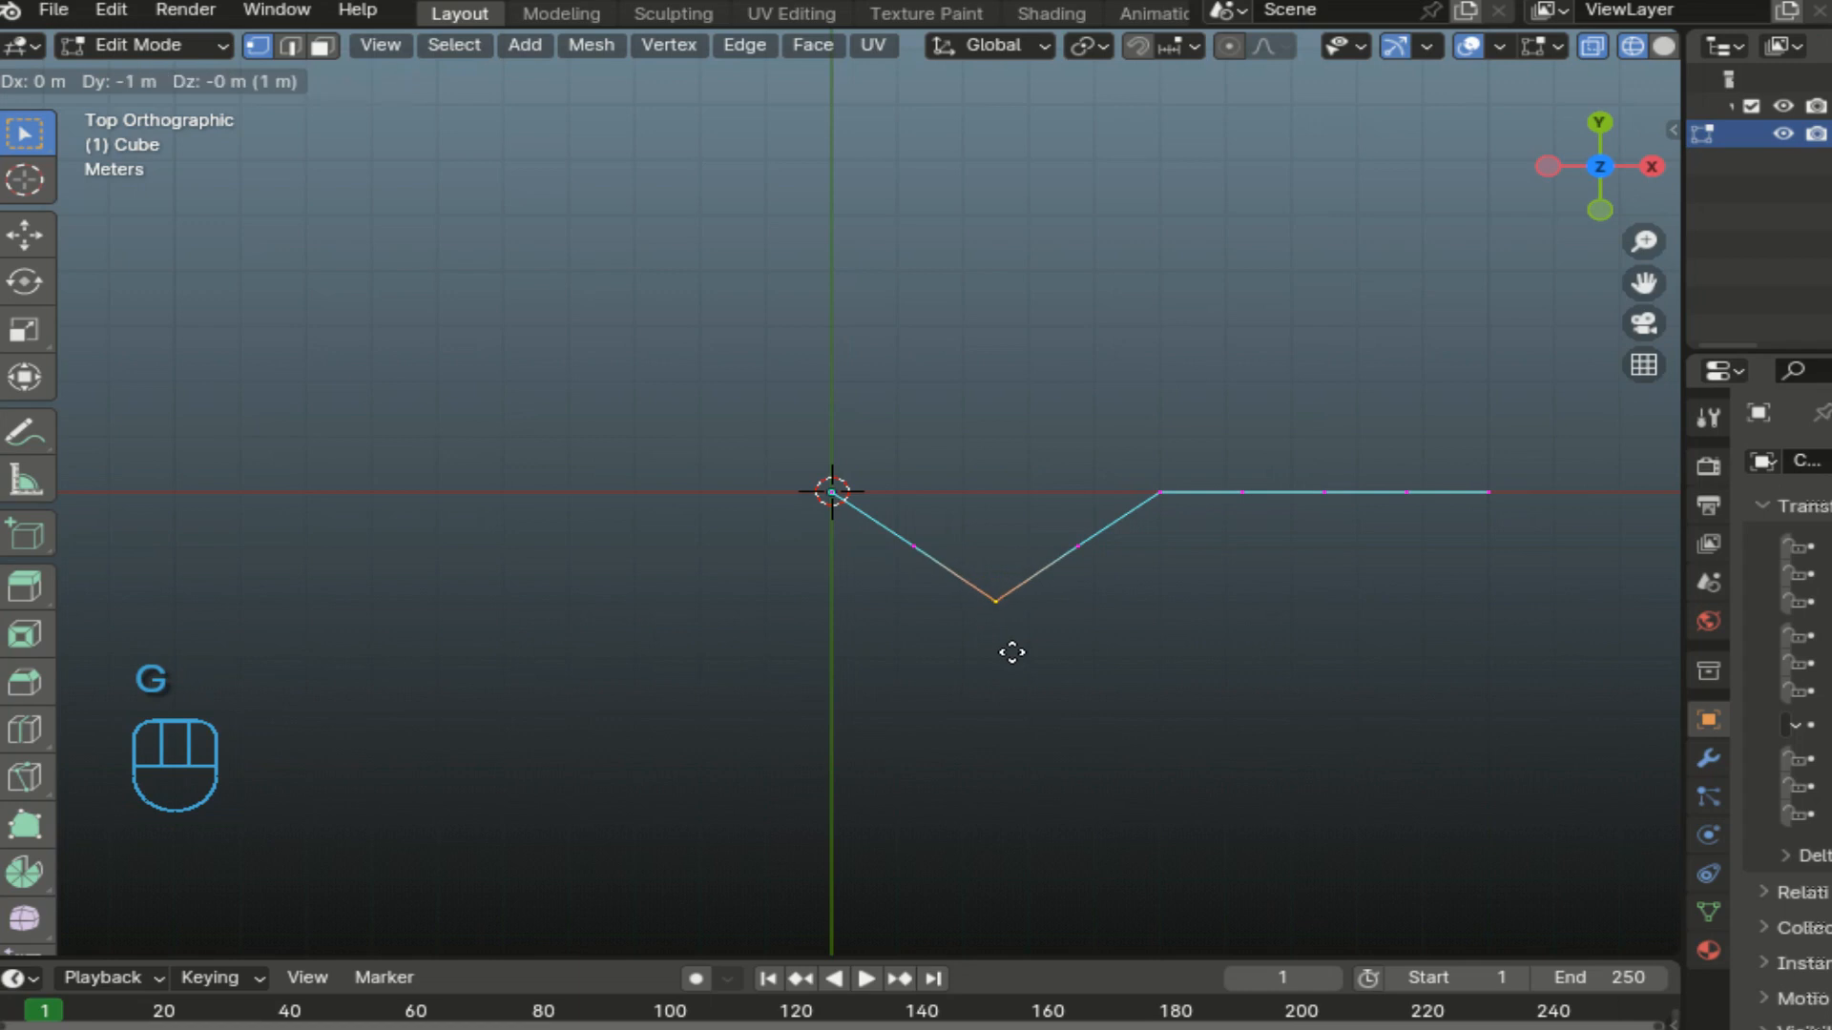
left_click(1010, 655)
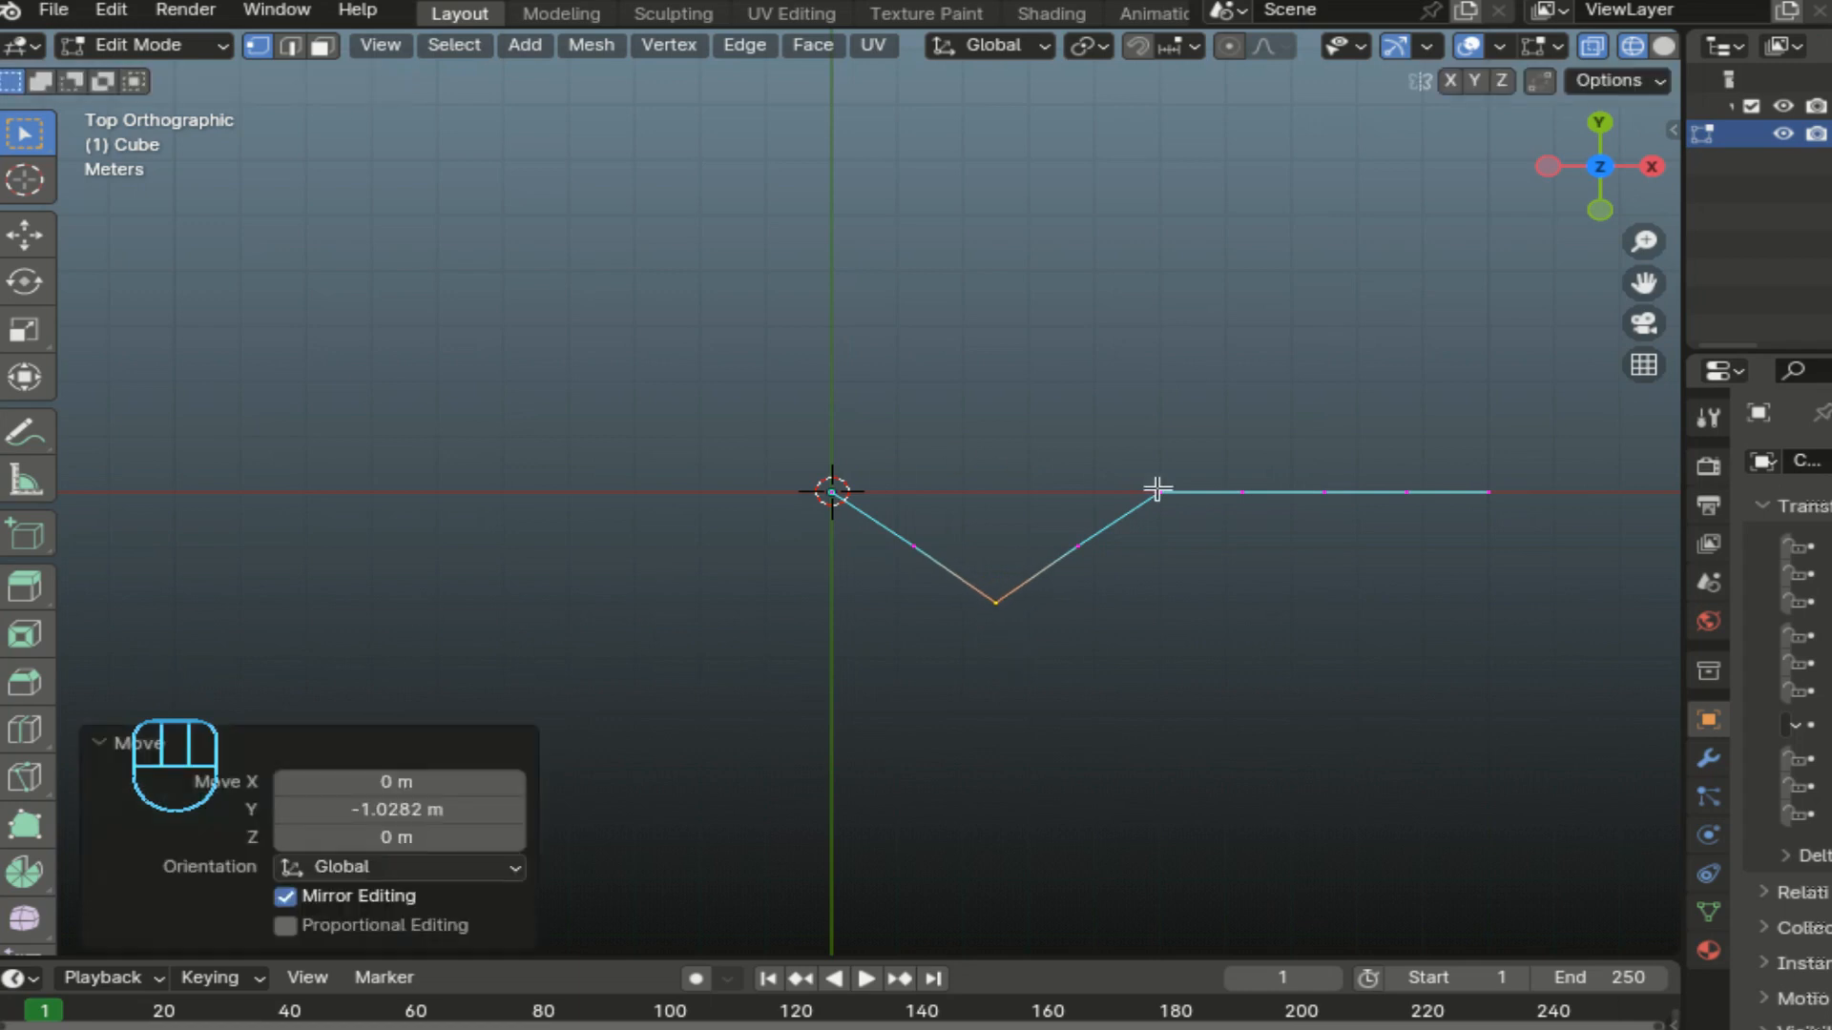
Move the sixth to eighth vertices about 0.97 m along Y, and the seventh vertex about another 1.03 m, forming a matching peak.
left_click_drag(1216, 433, 1436, 551)
key("g")
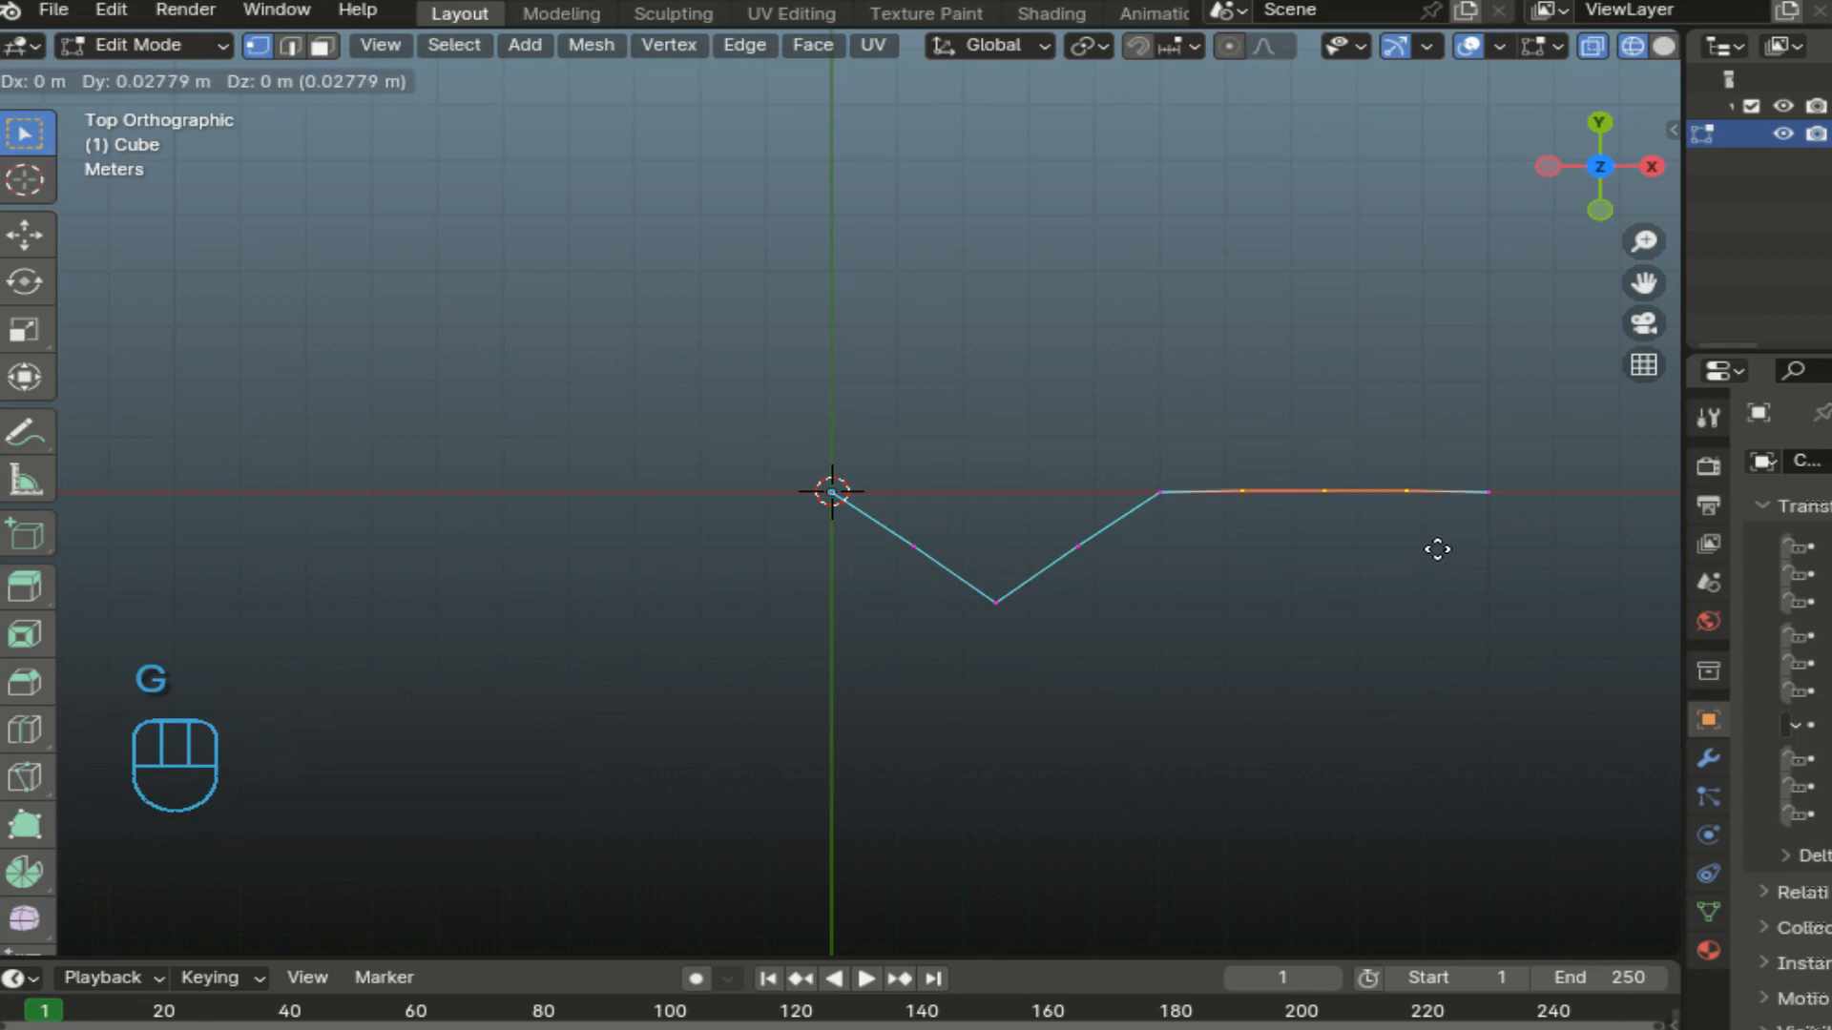
left_click(1437, 496)
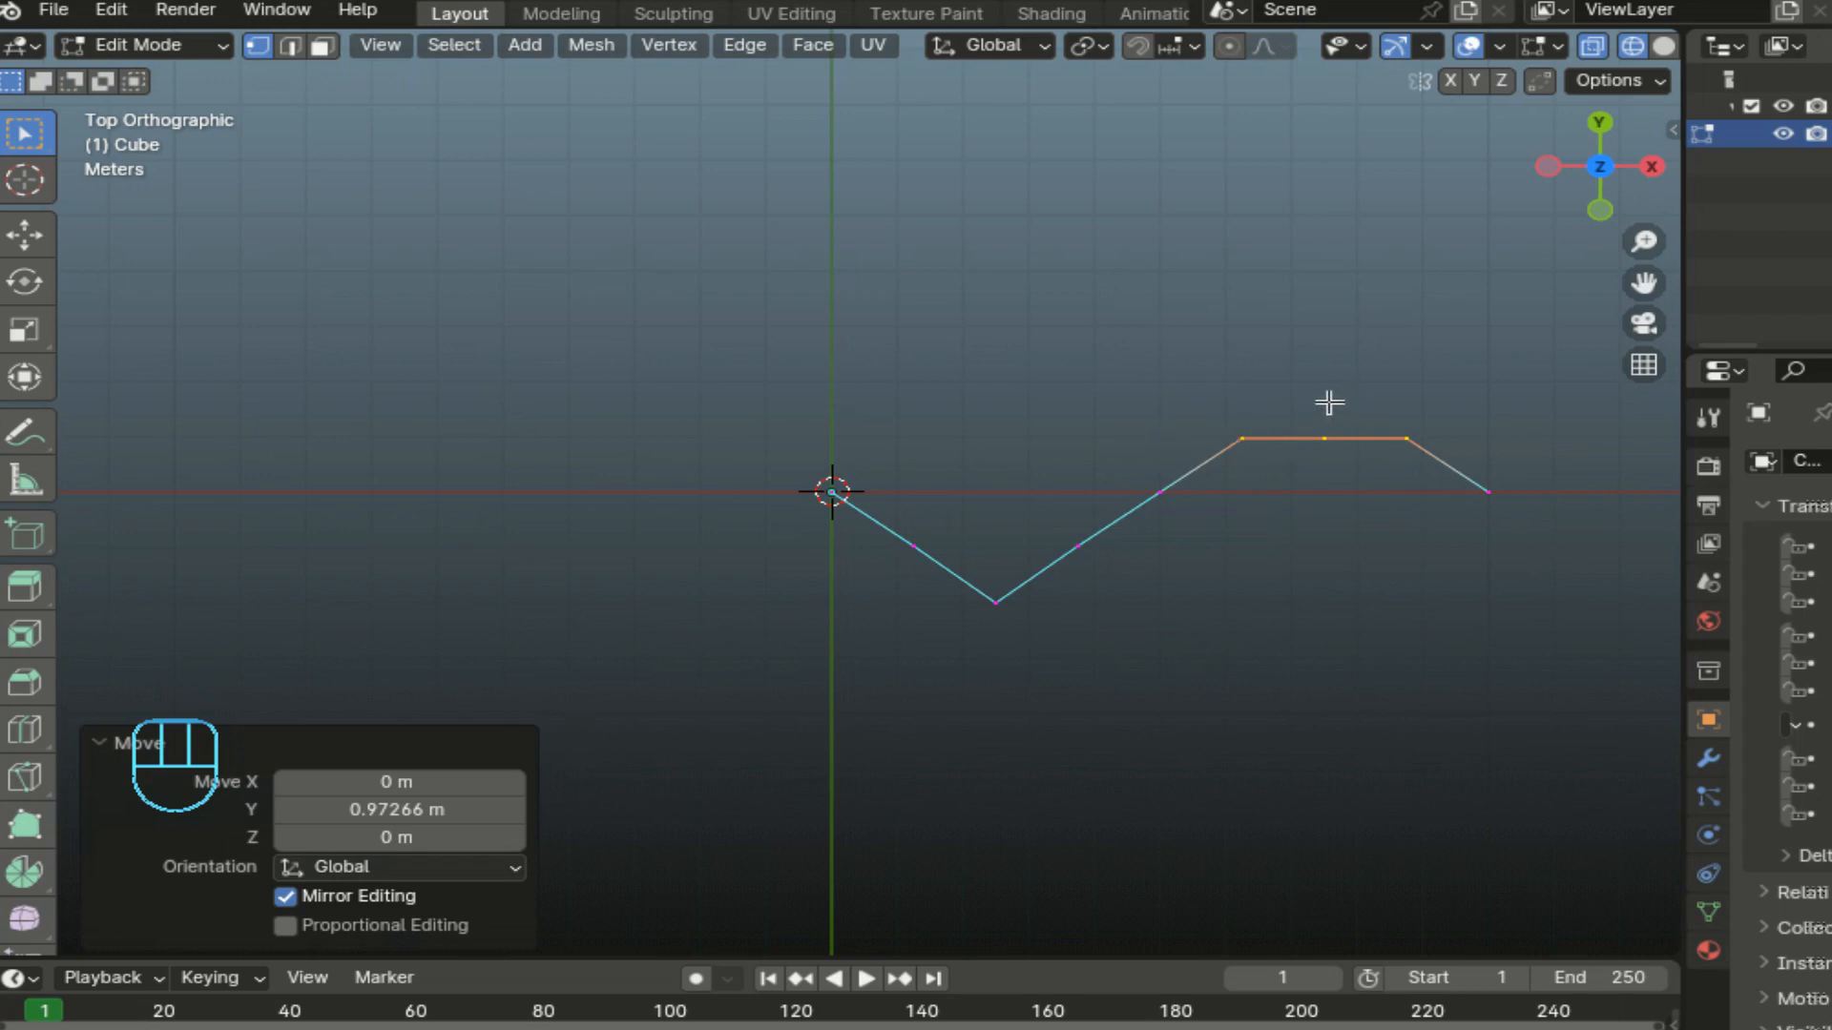
left_click(1359, 482)
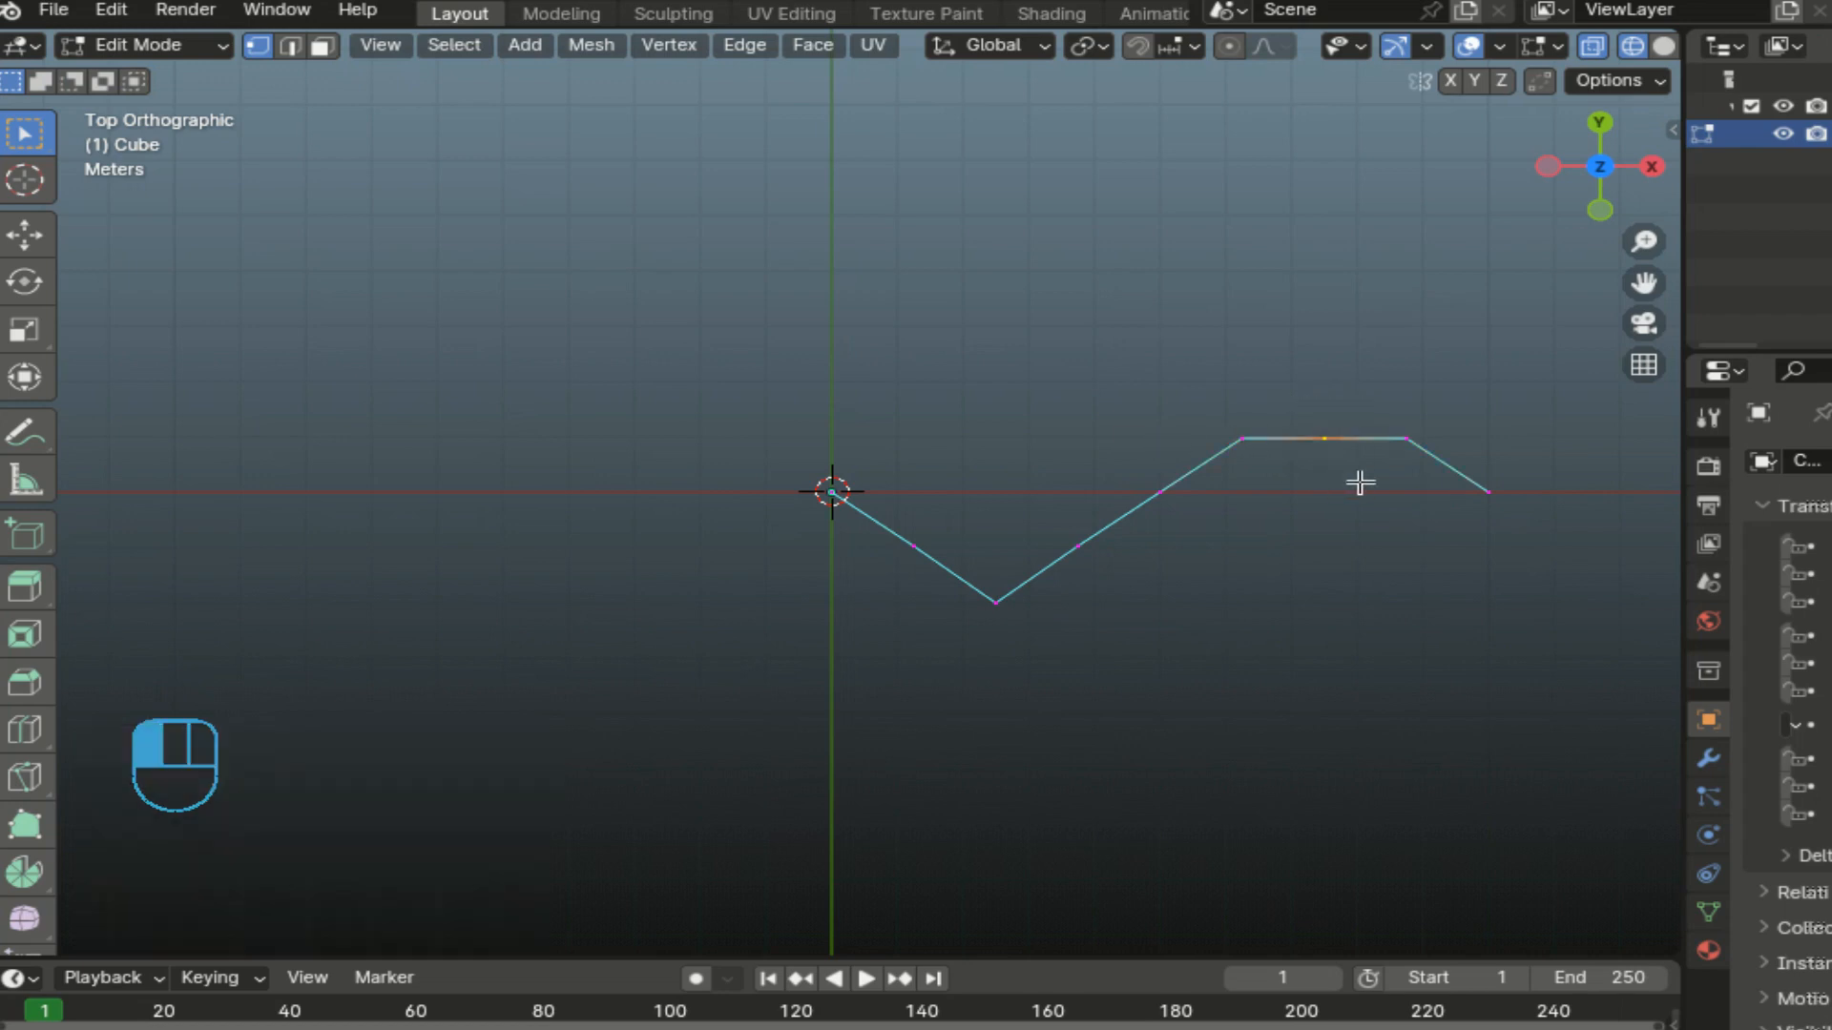
key("g")
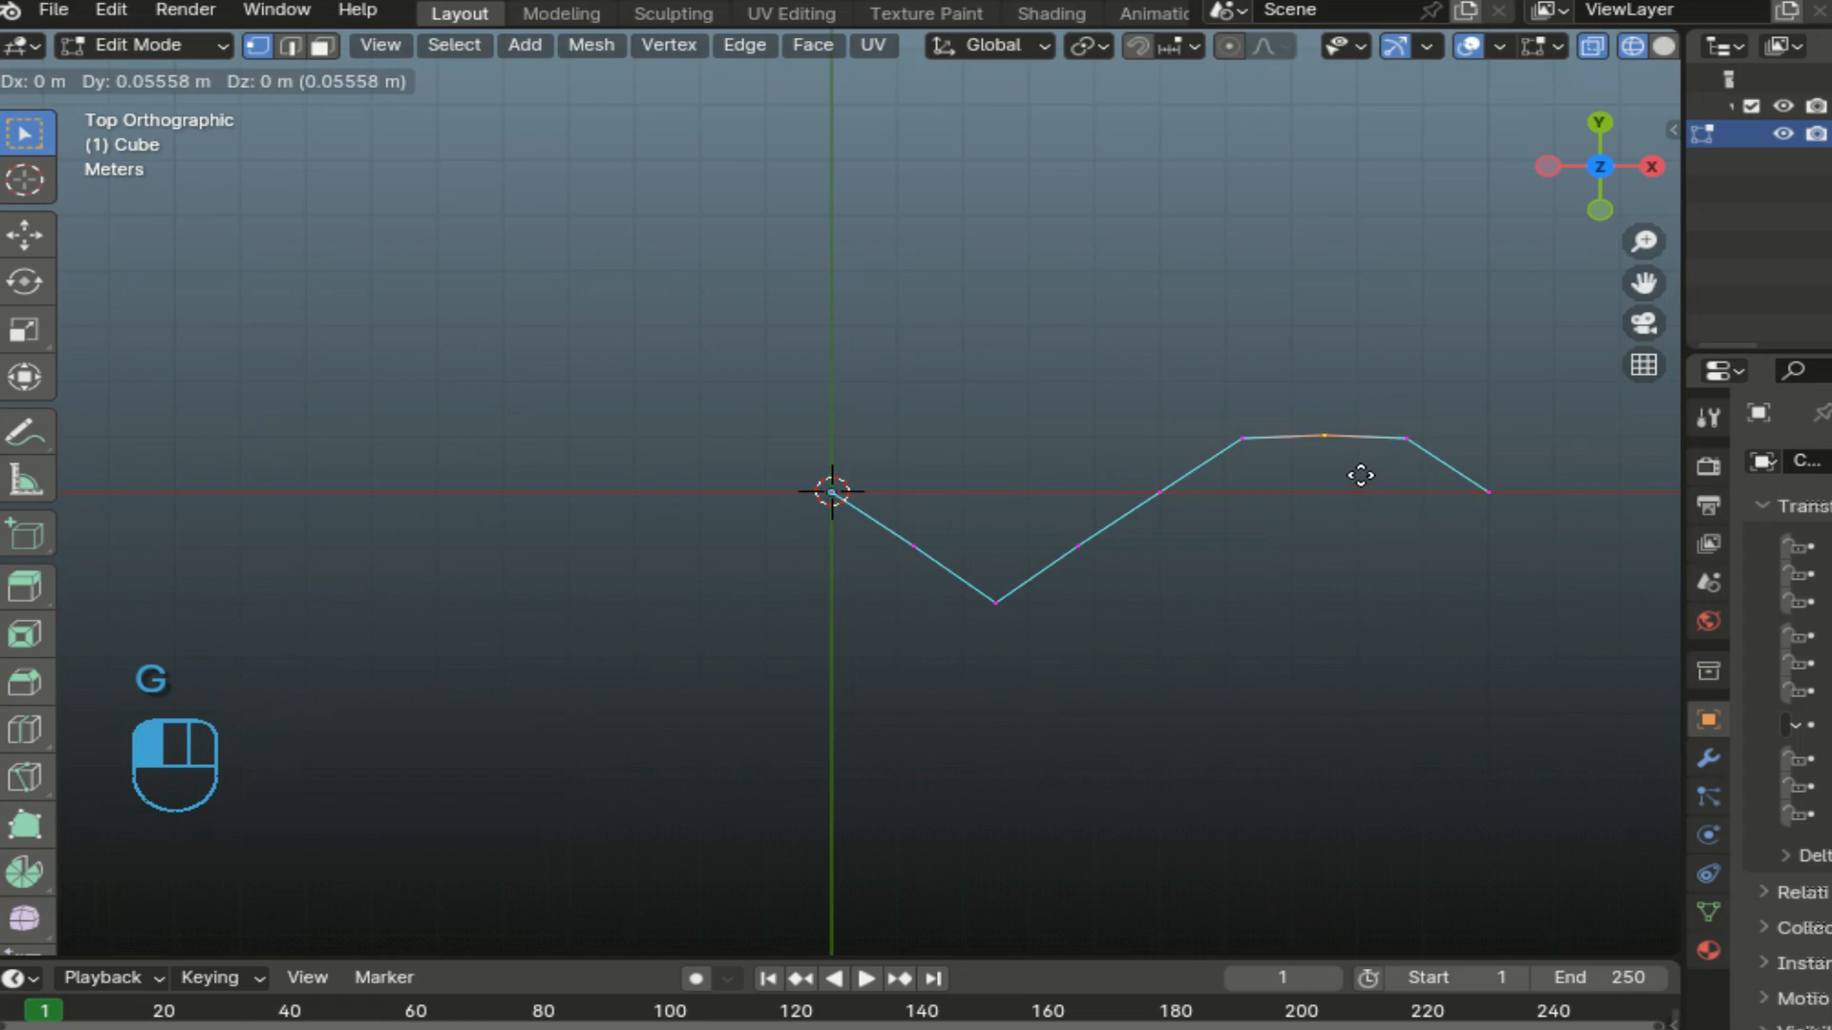
left_click(1360, 426)
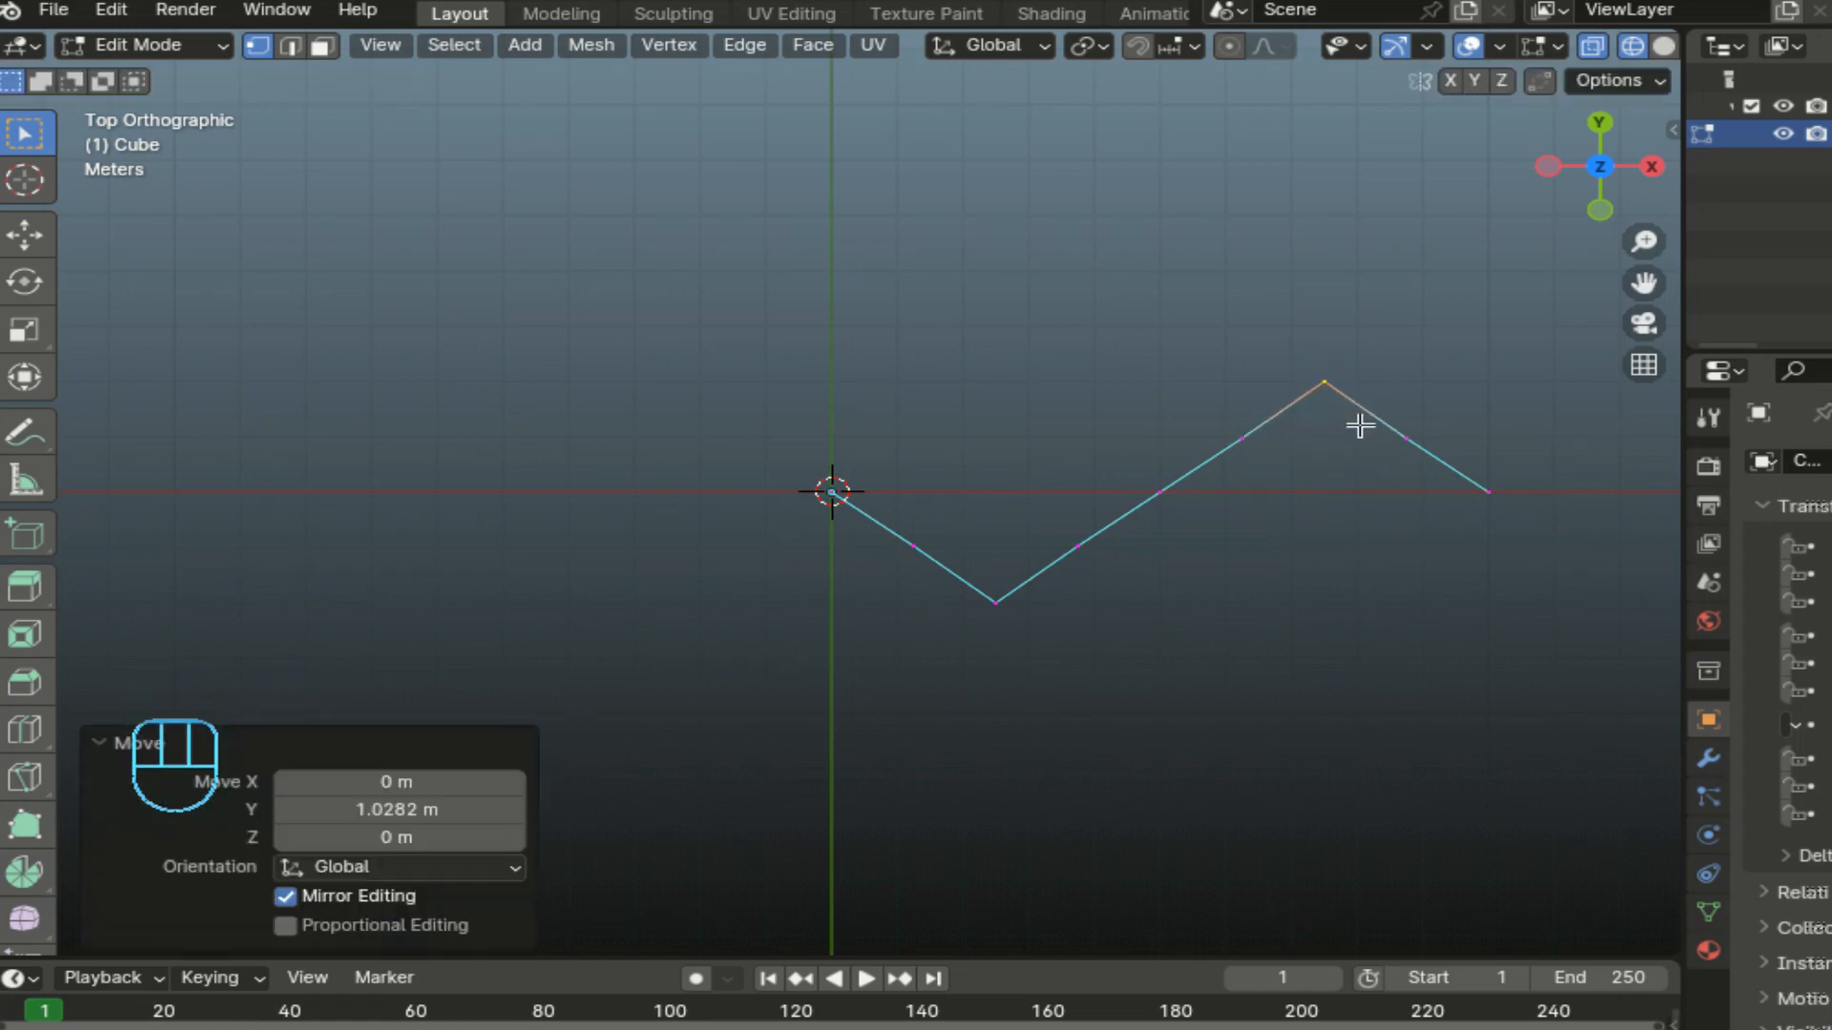
Switch to the front view and move the second vertex of the line about -1 m along Z.
left_click(1600, 116)
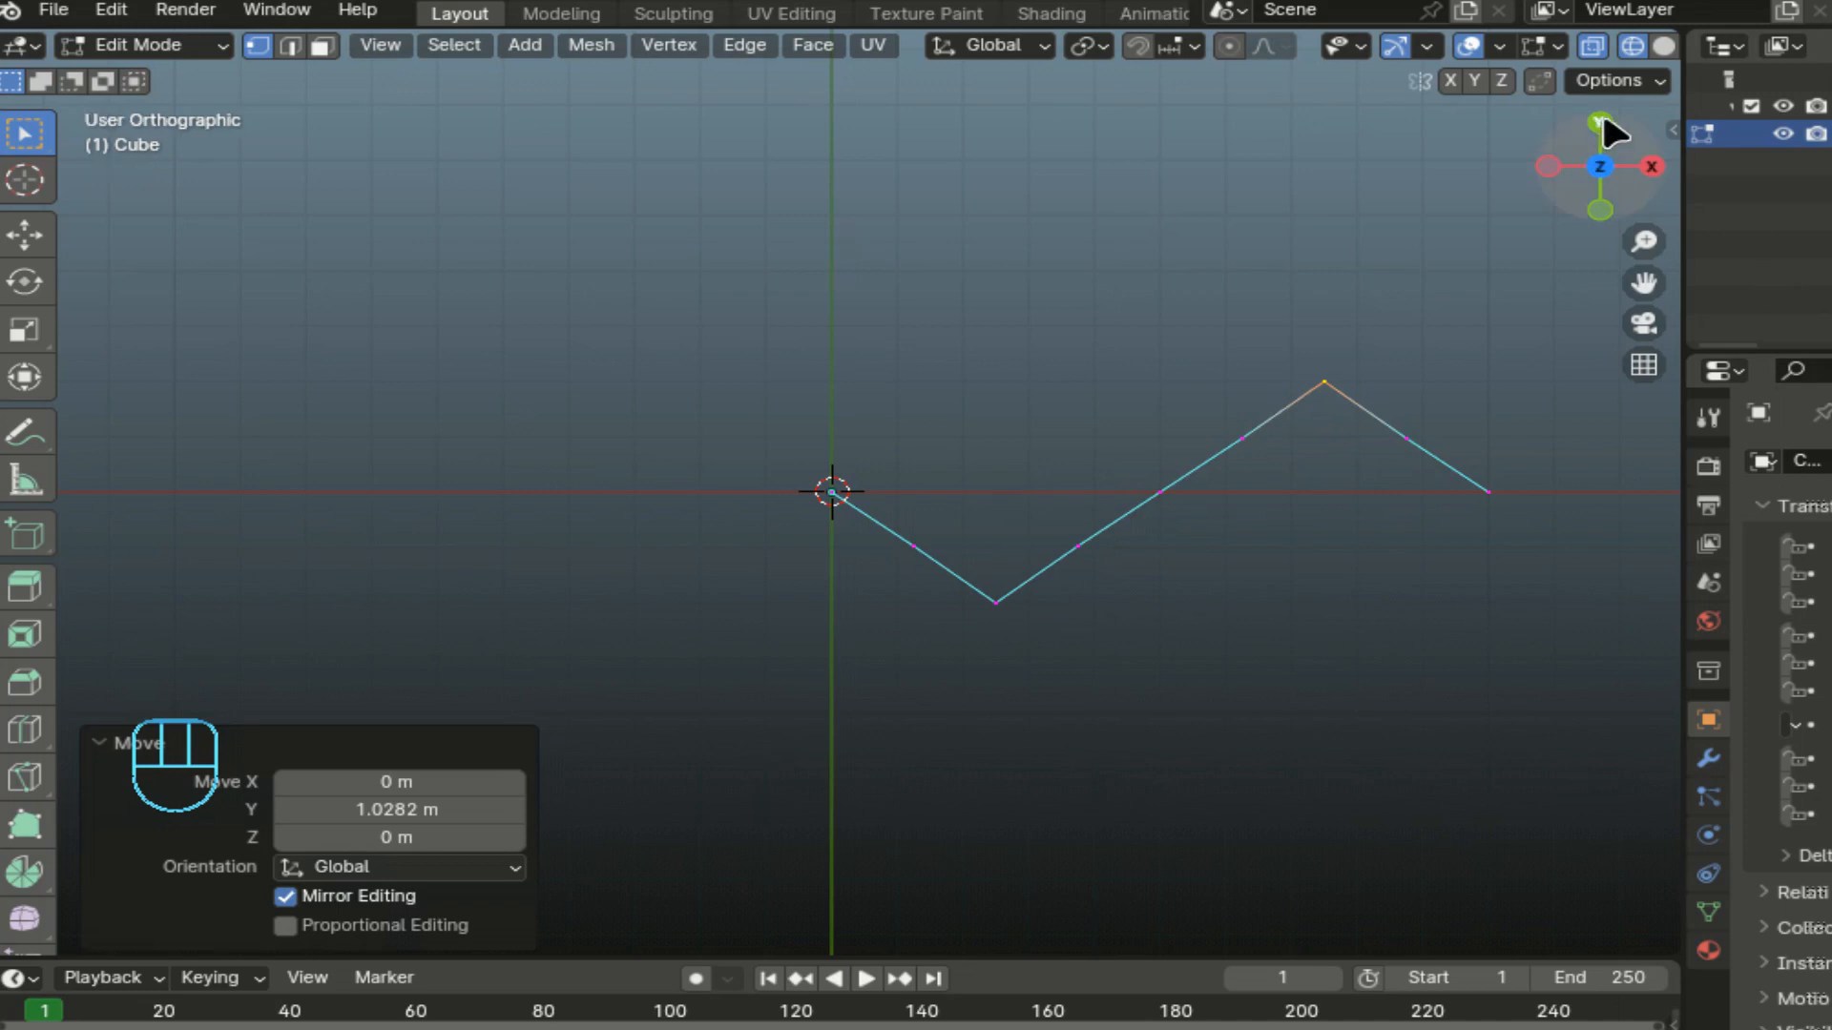
left_click(1603, 121)
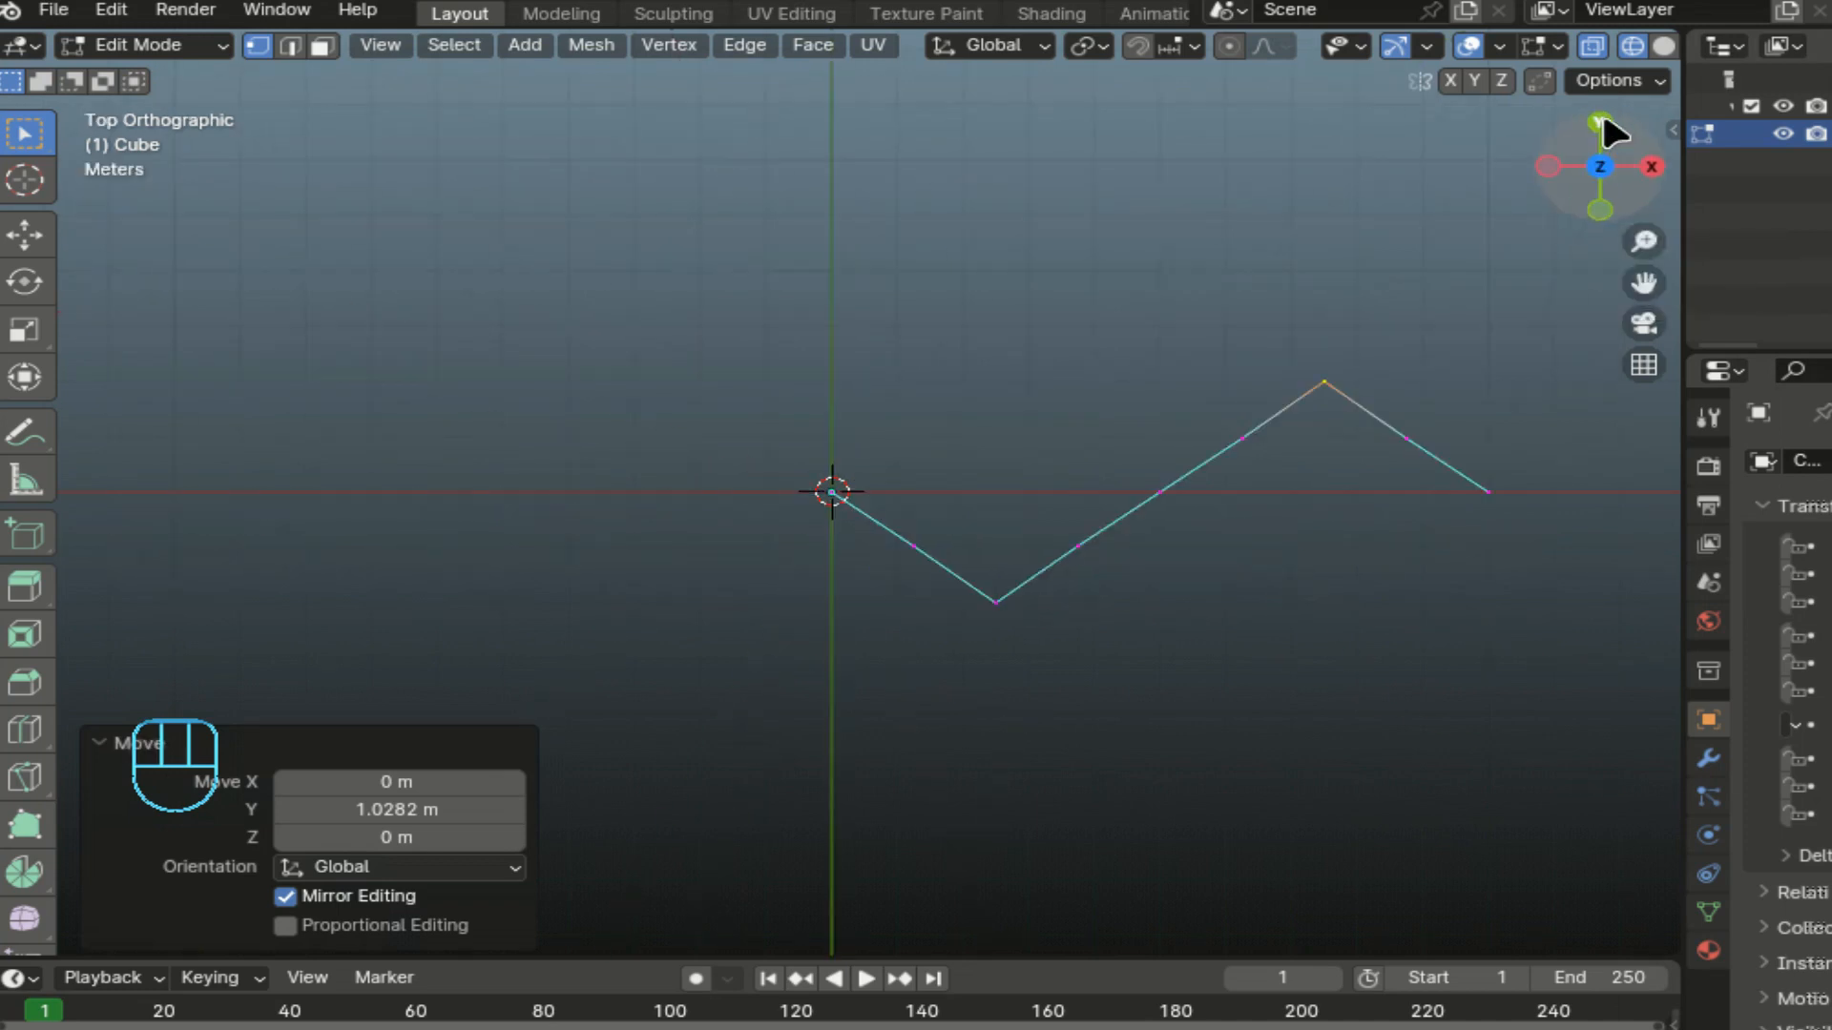
left_click(1601, 208)
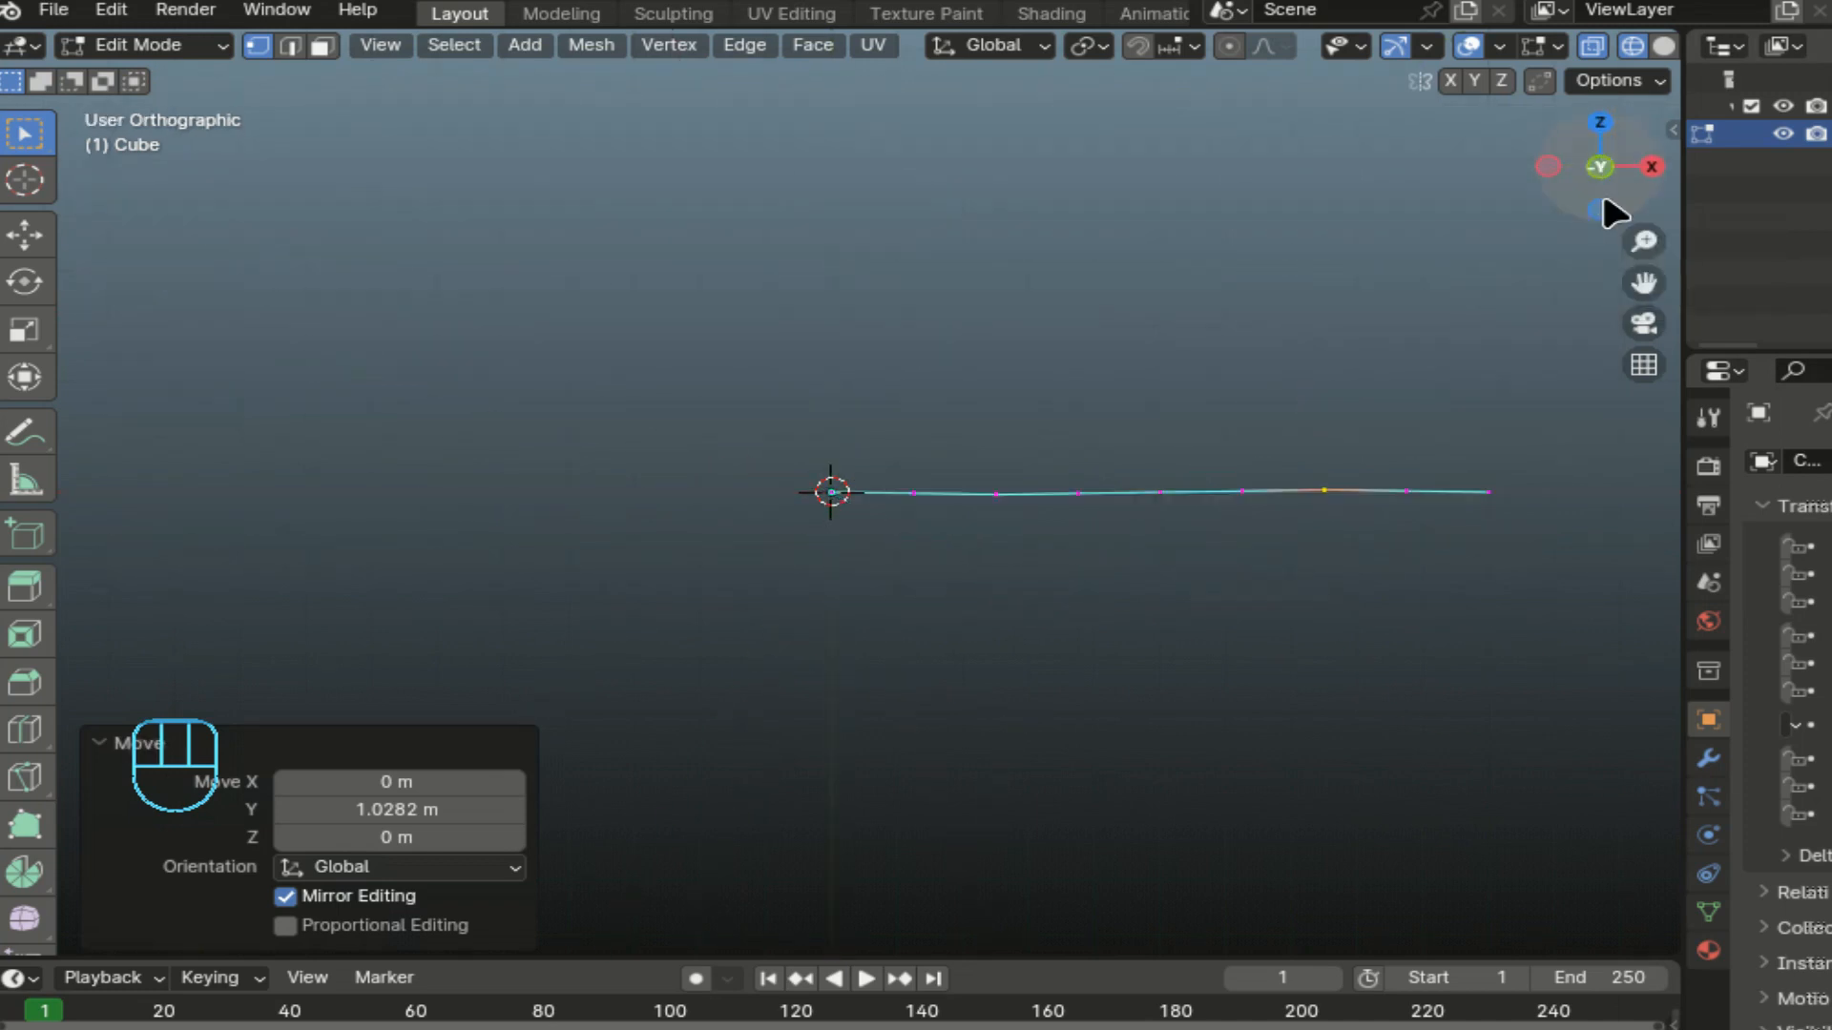
left_click_drag(894, 468, 928, 517)
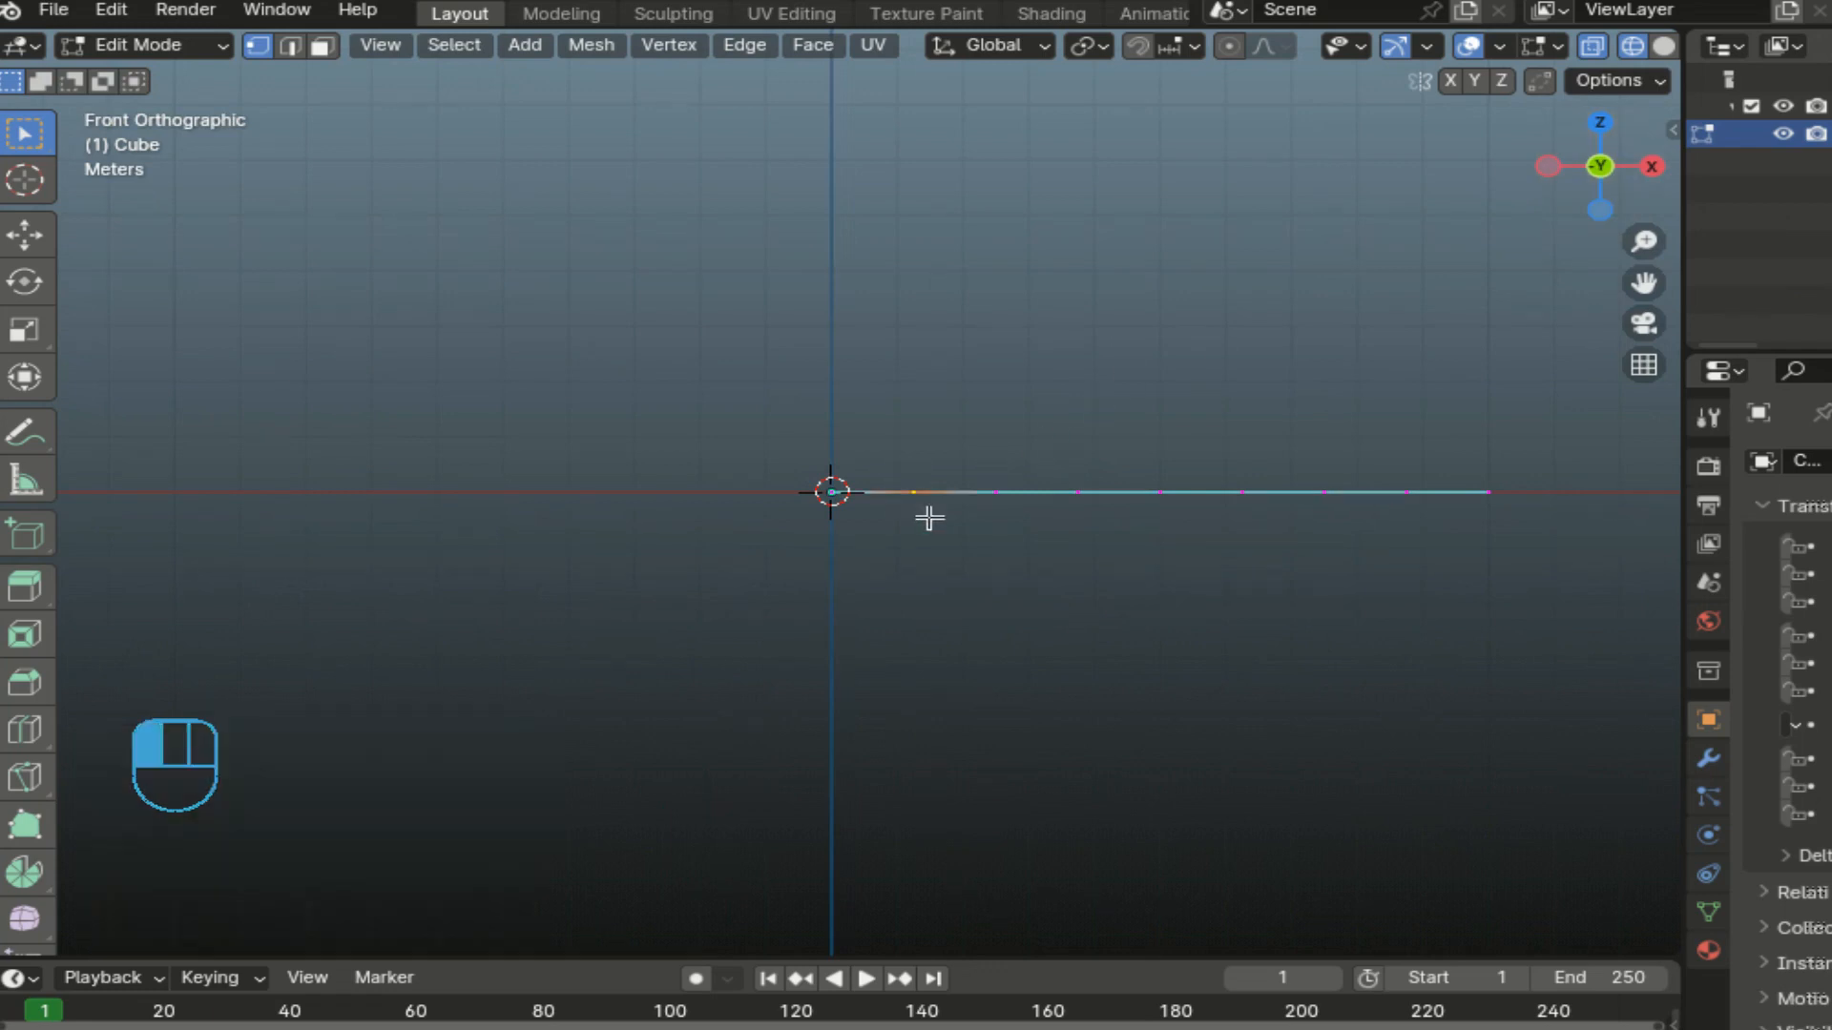
key("g")
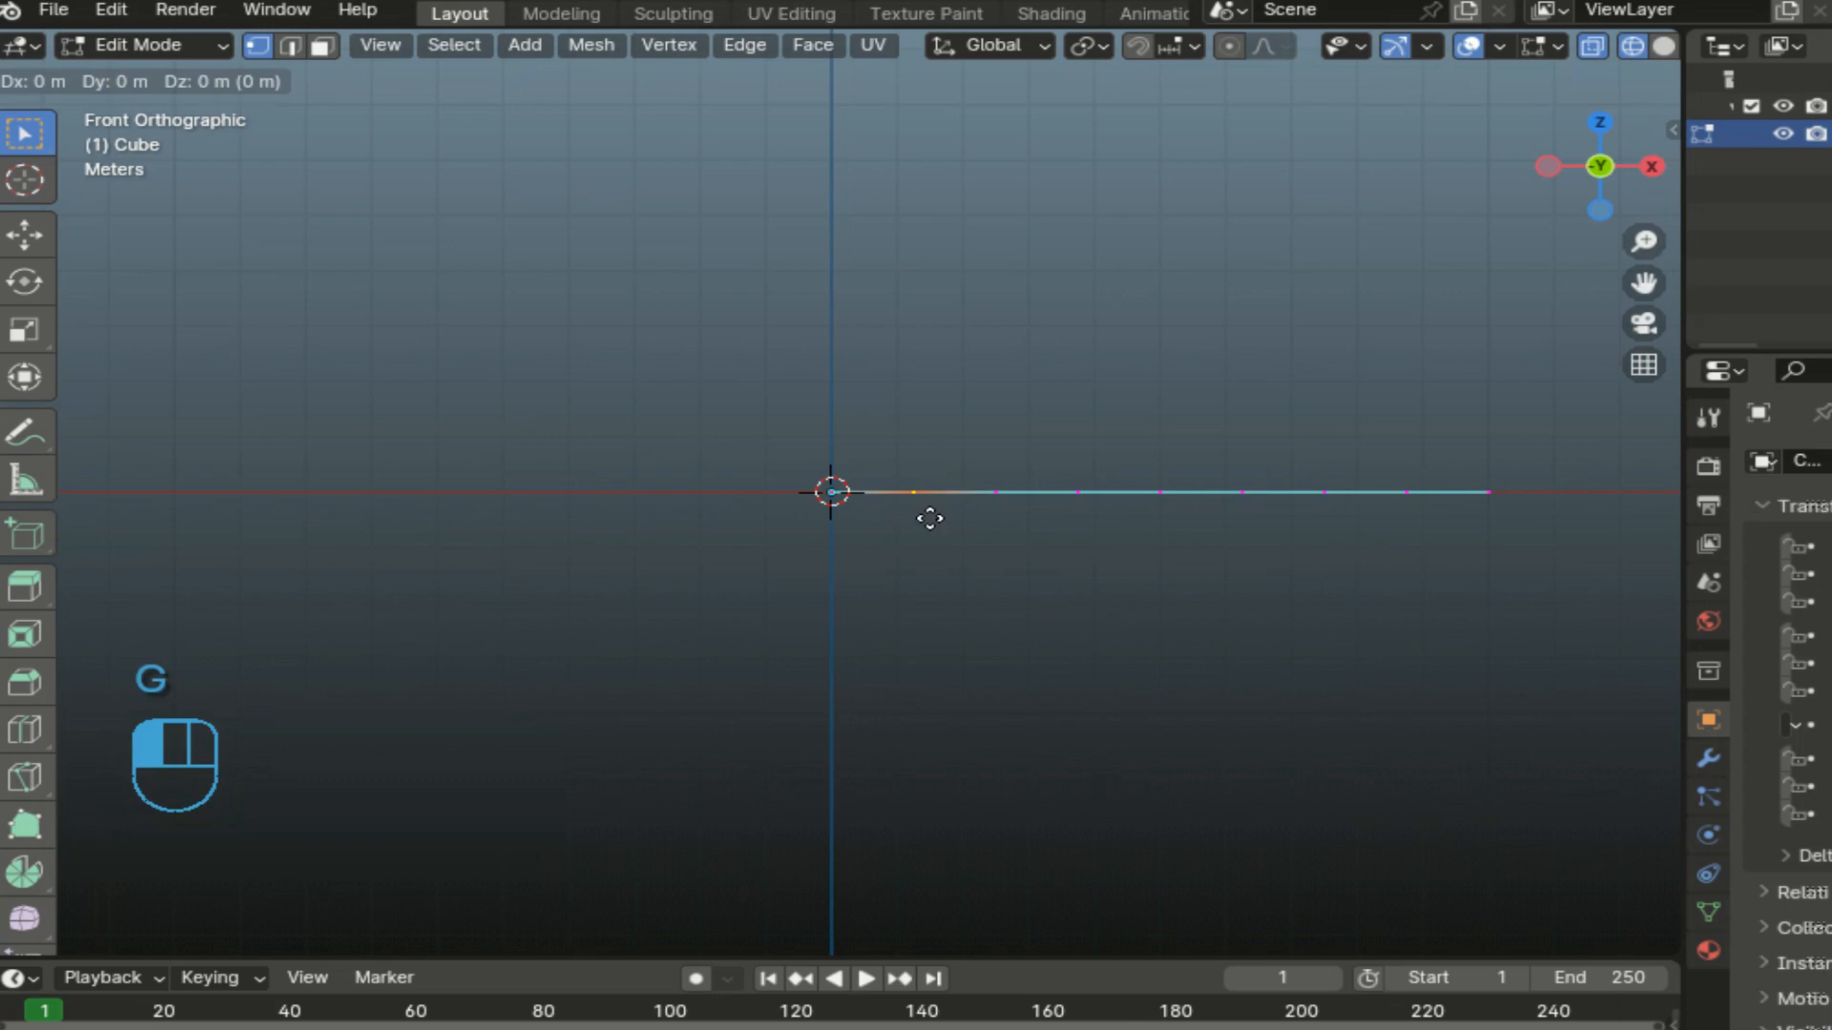
left_click(929, 575)
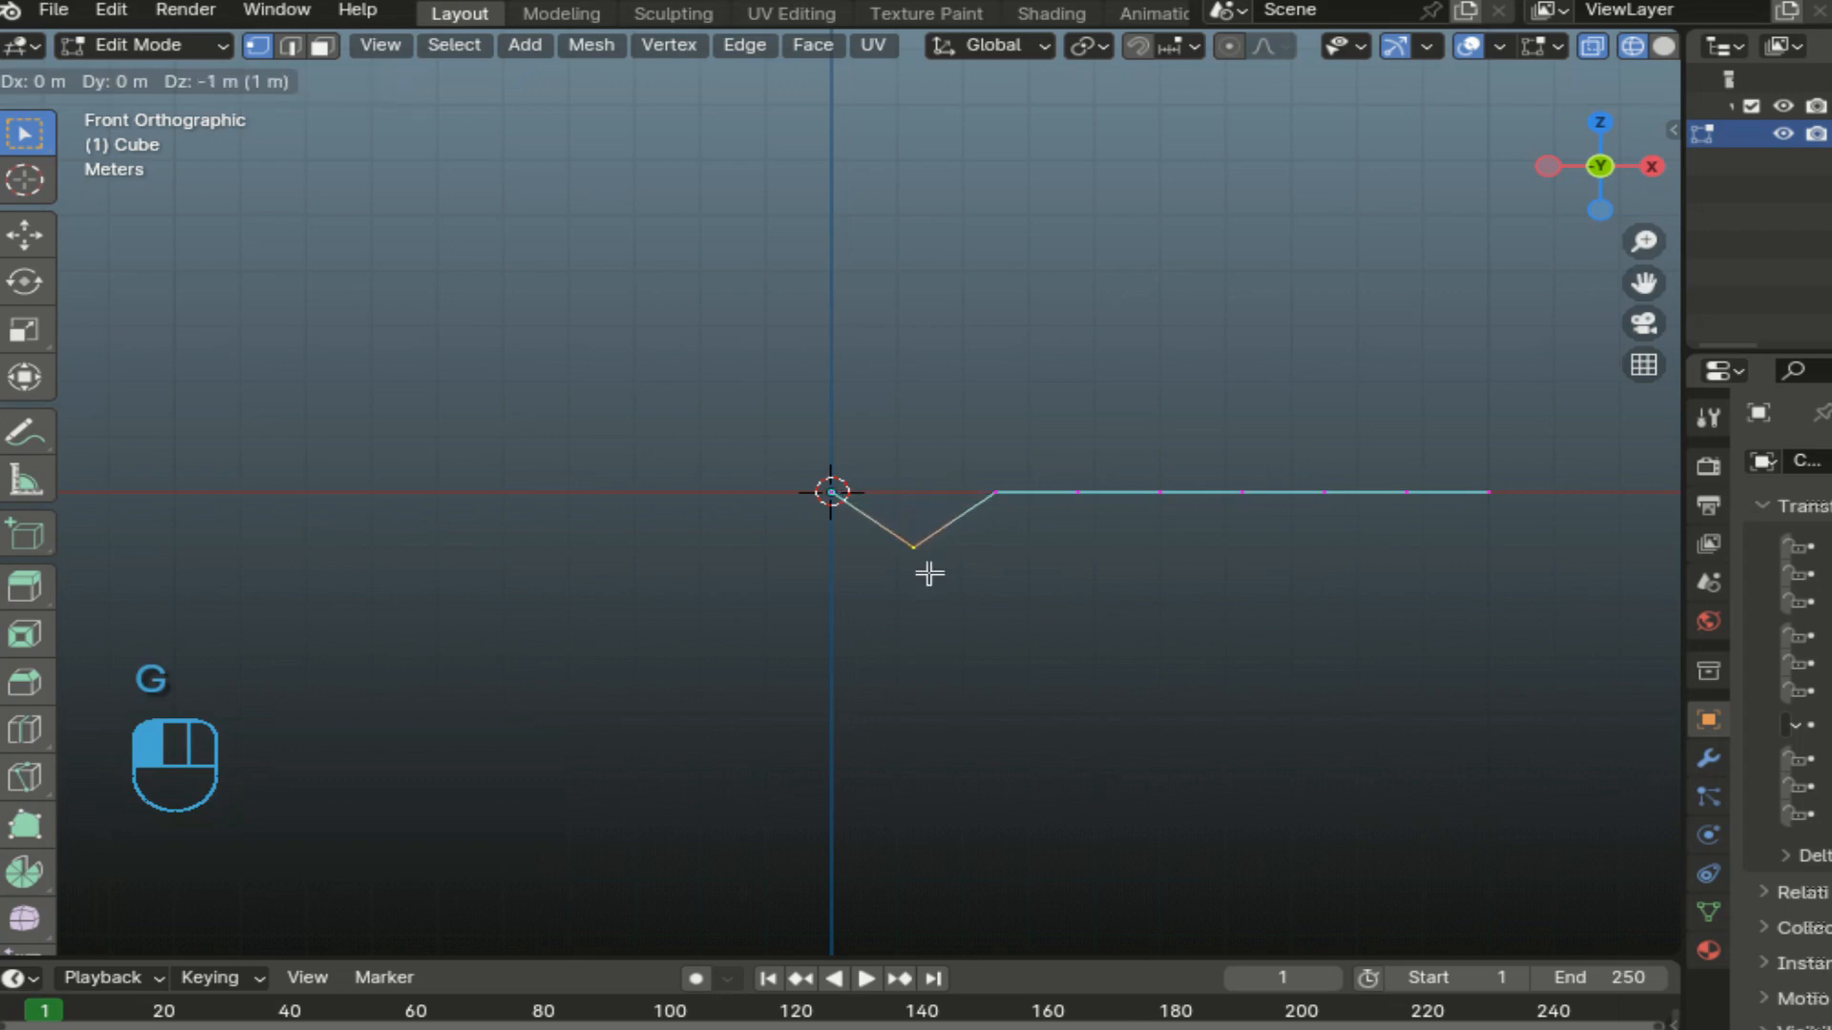
Move the fourth vertex about 1.03 m up along Z and the sixth vertex about 1 m down.
left_click_drag(1063, 438, 1117, 581)
key("g")
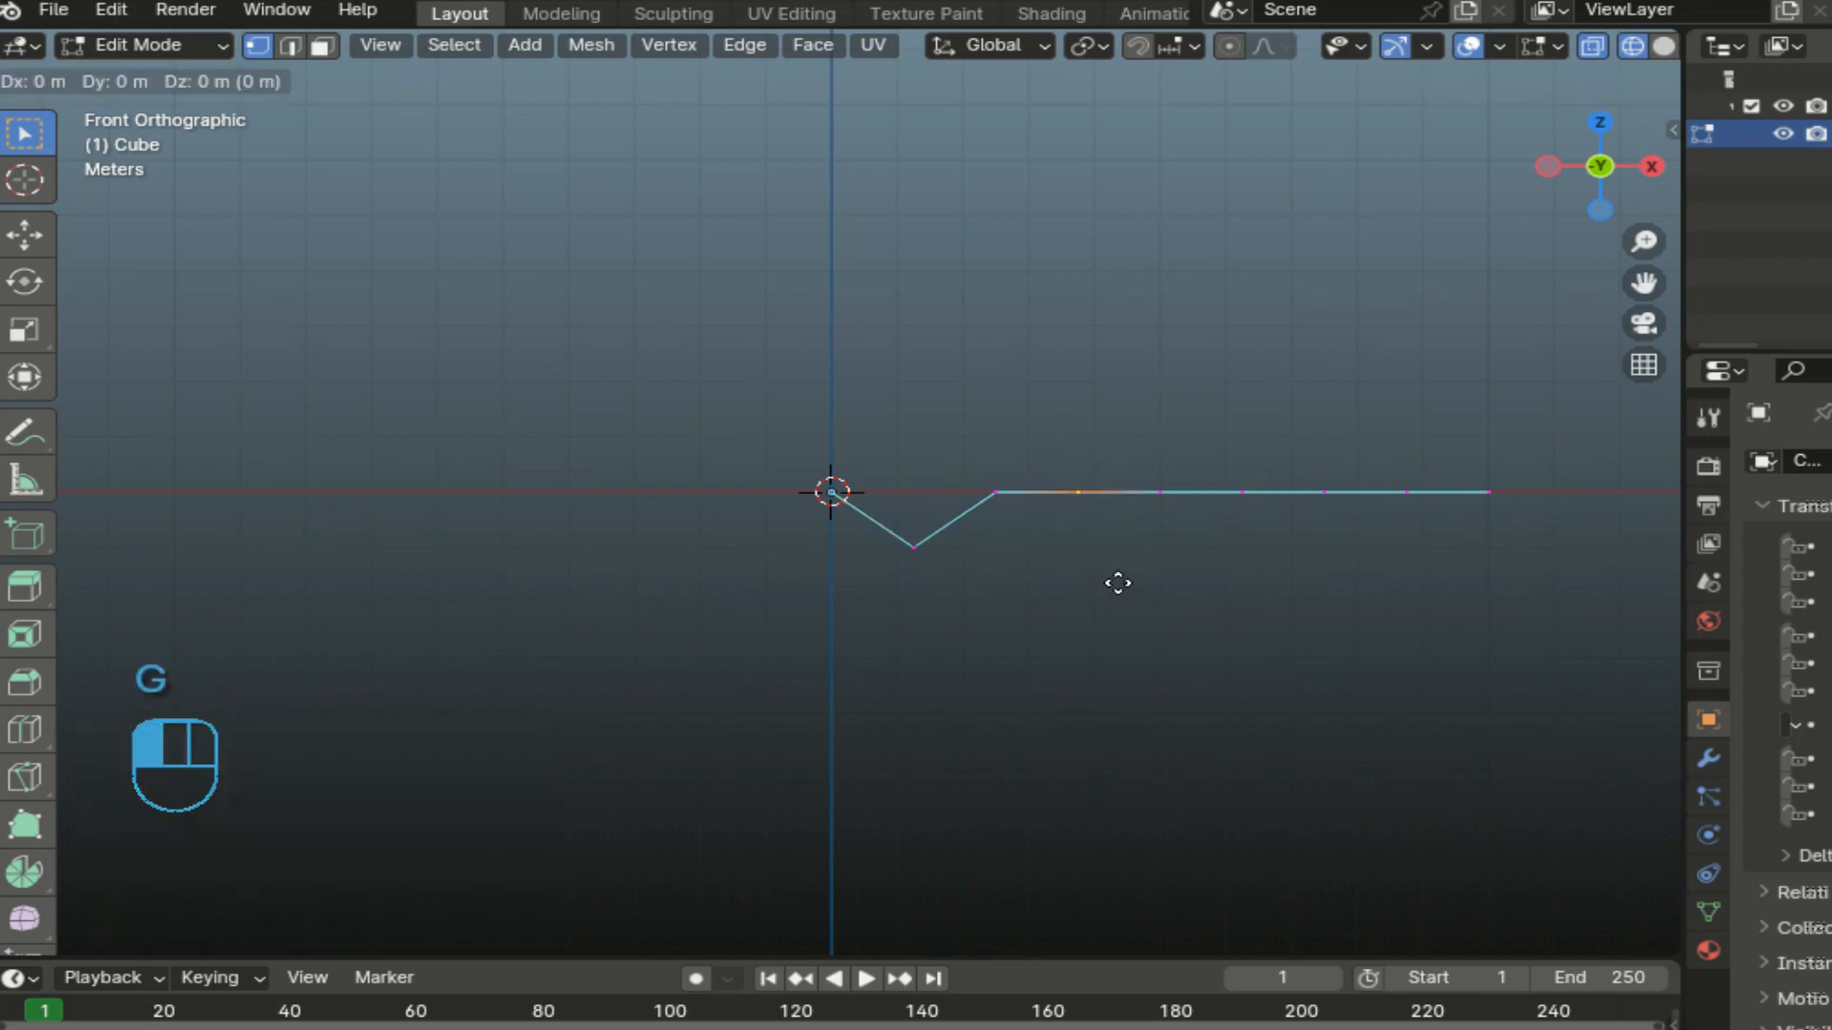
left_click(1118, 525)
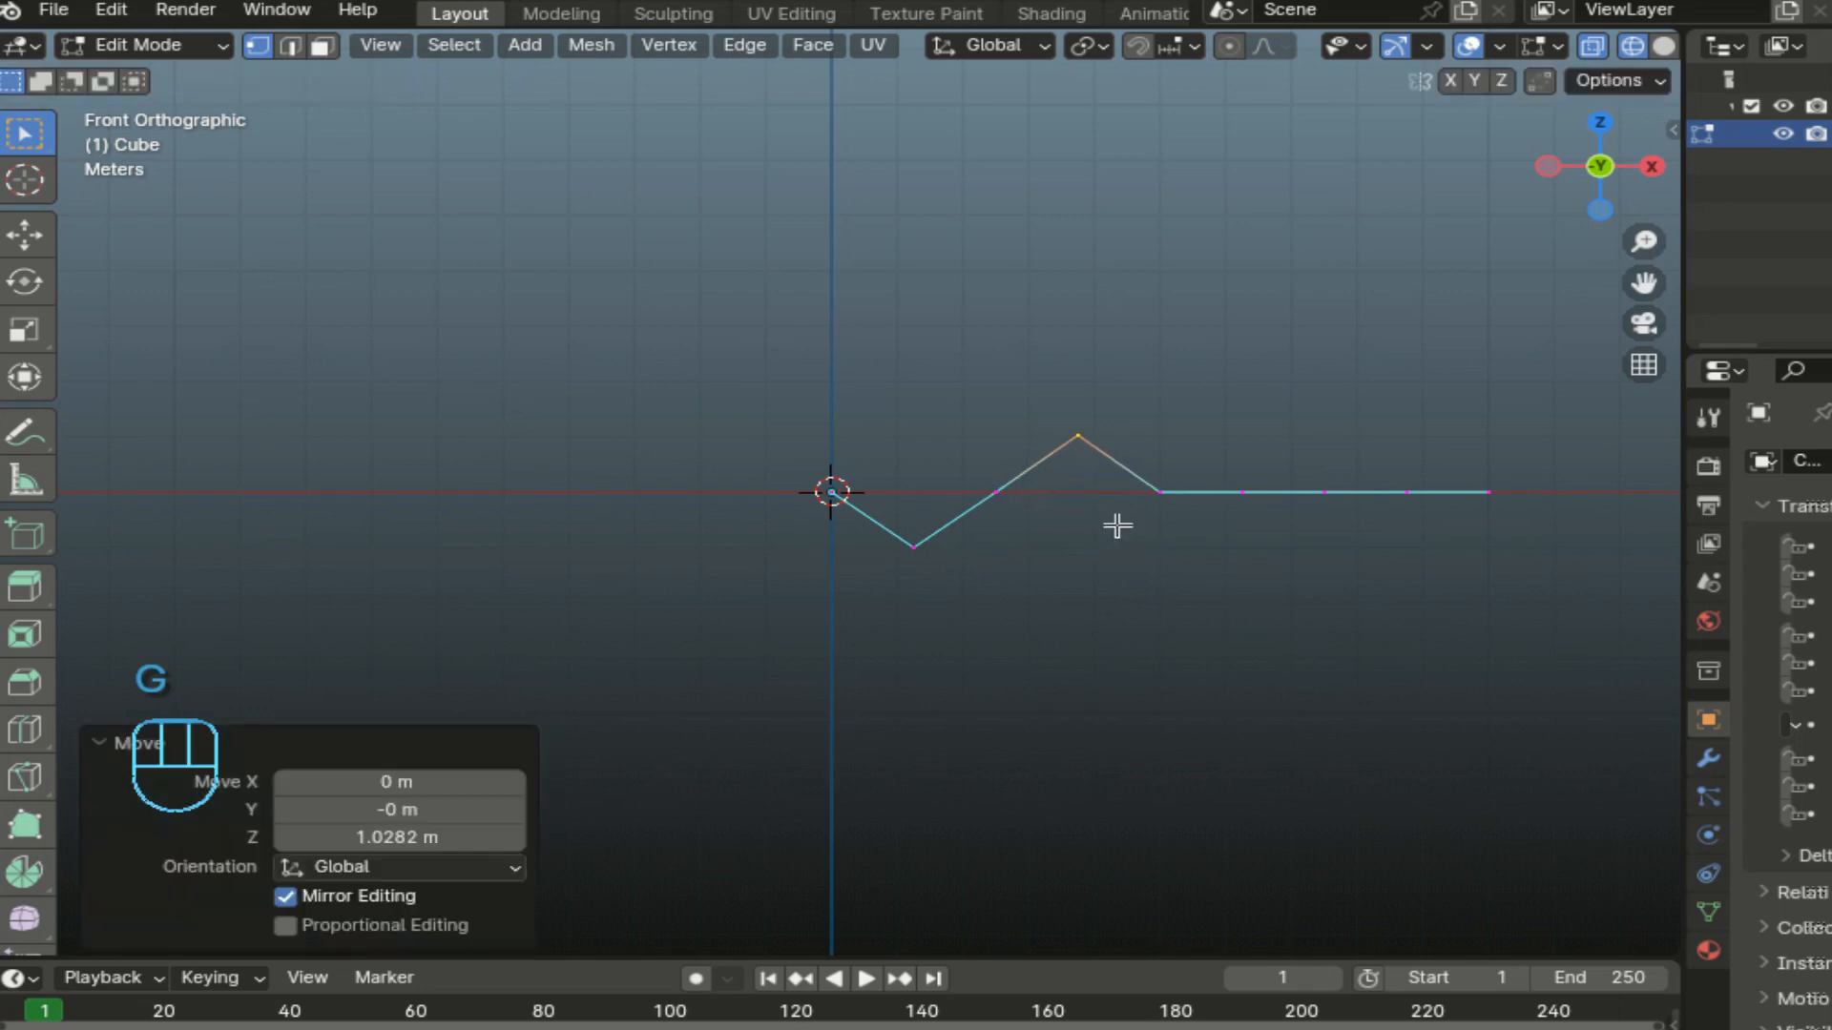
left_click_drag(1227, 472, 1286, 542)
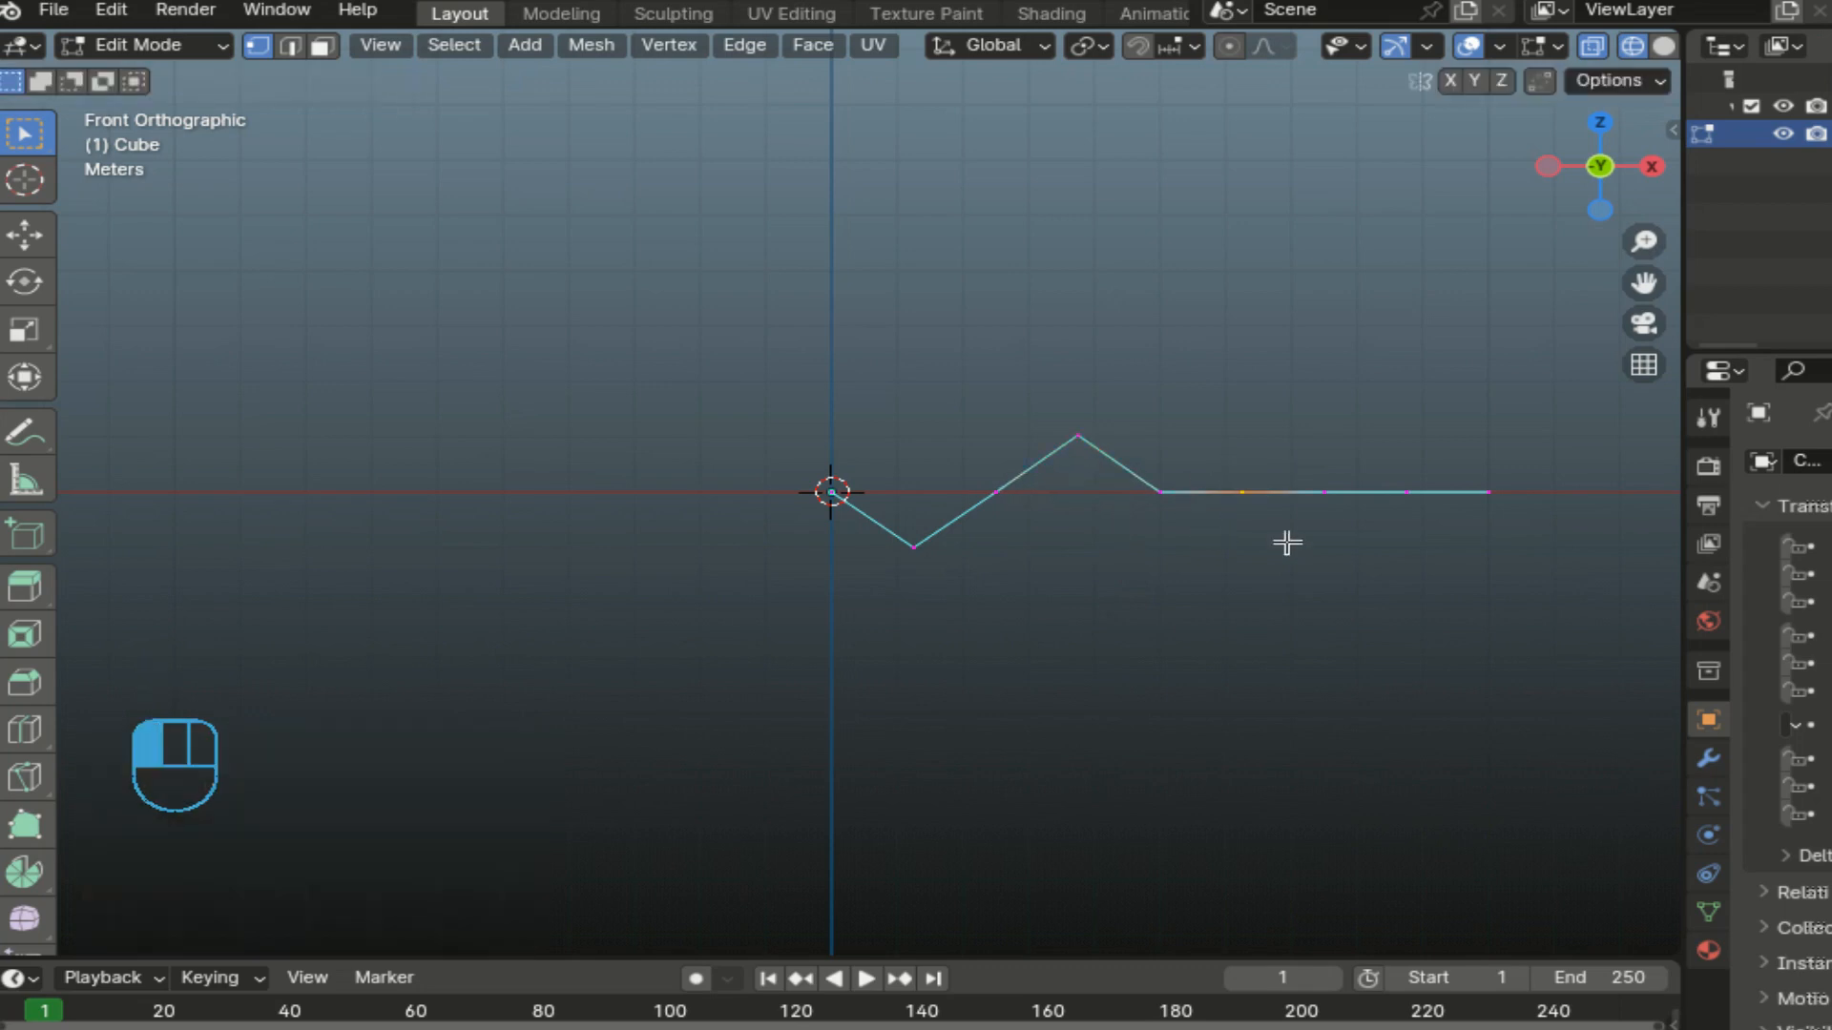
key("g")
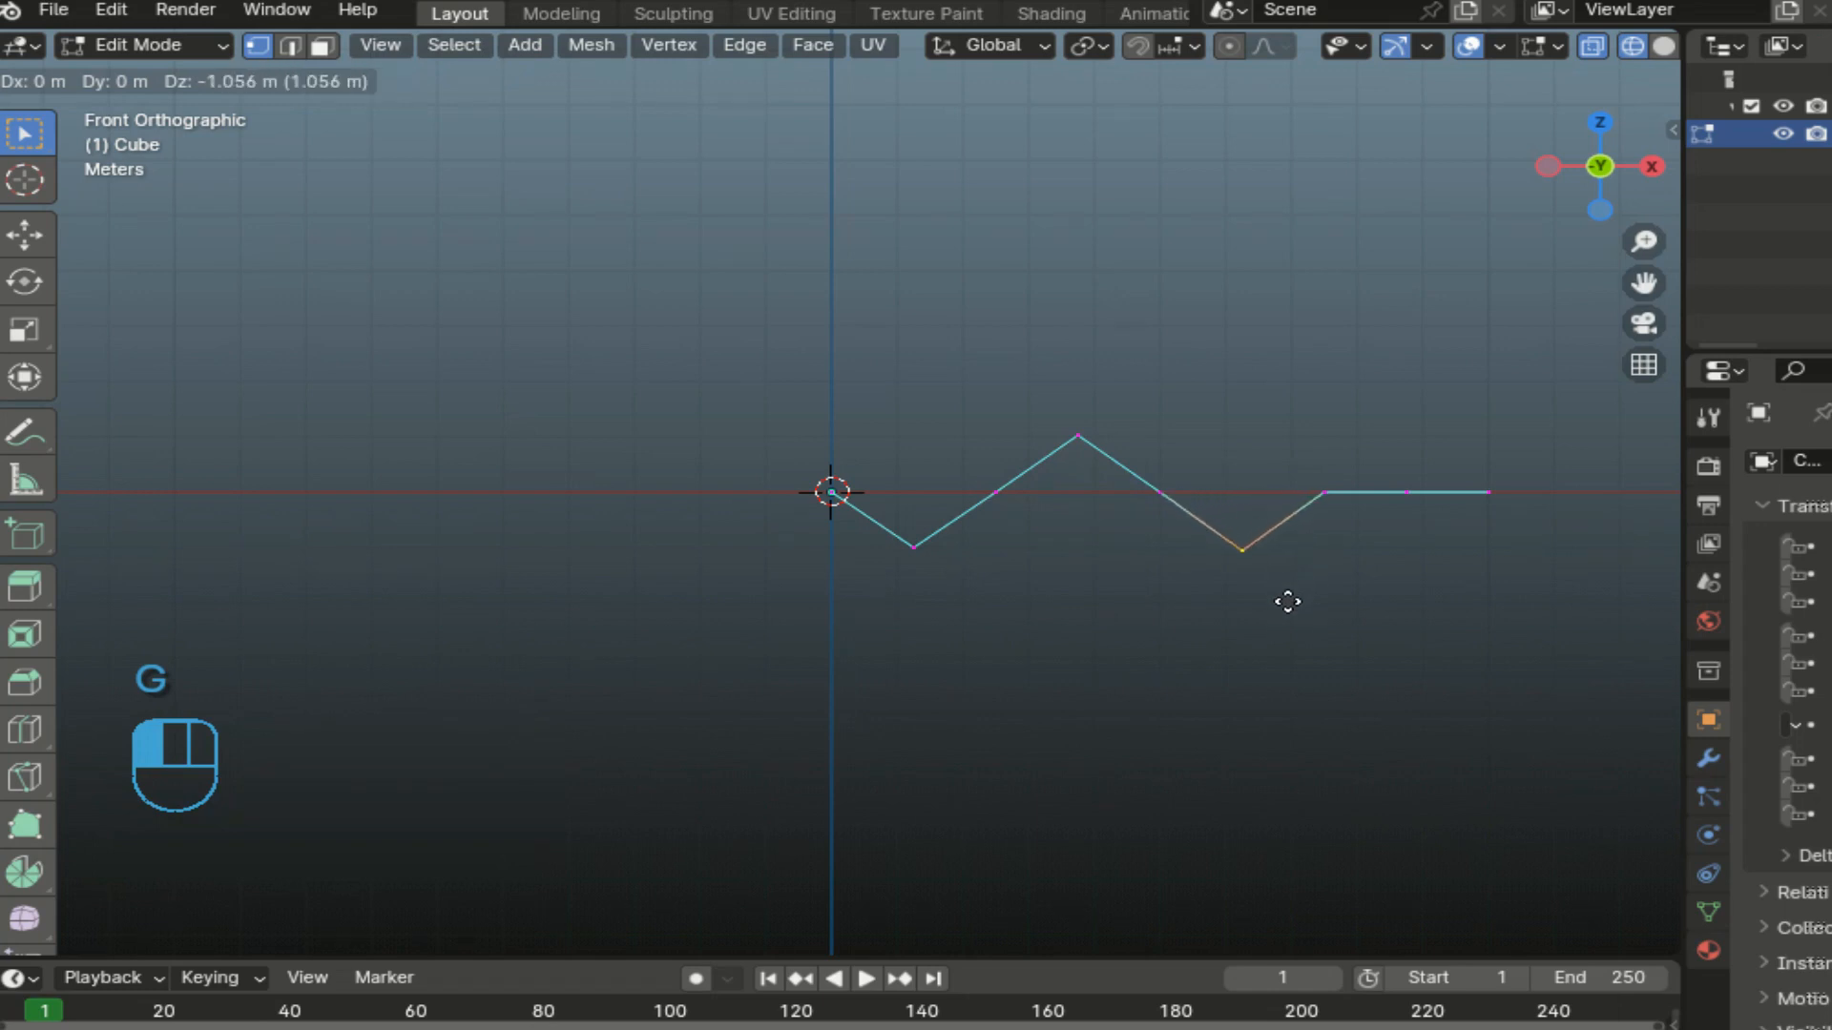
left_click(1287, 599)
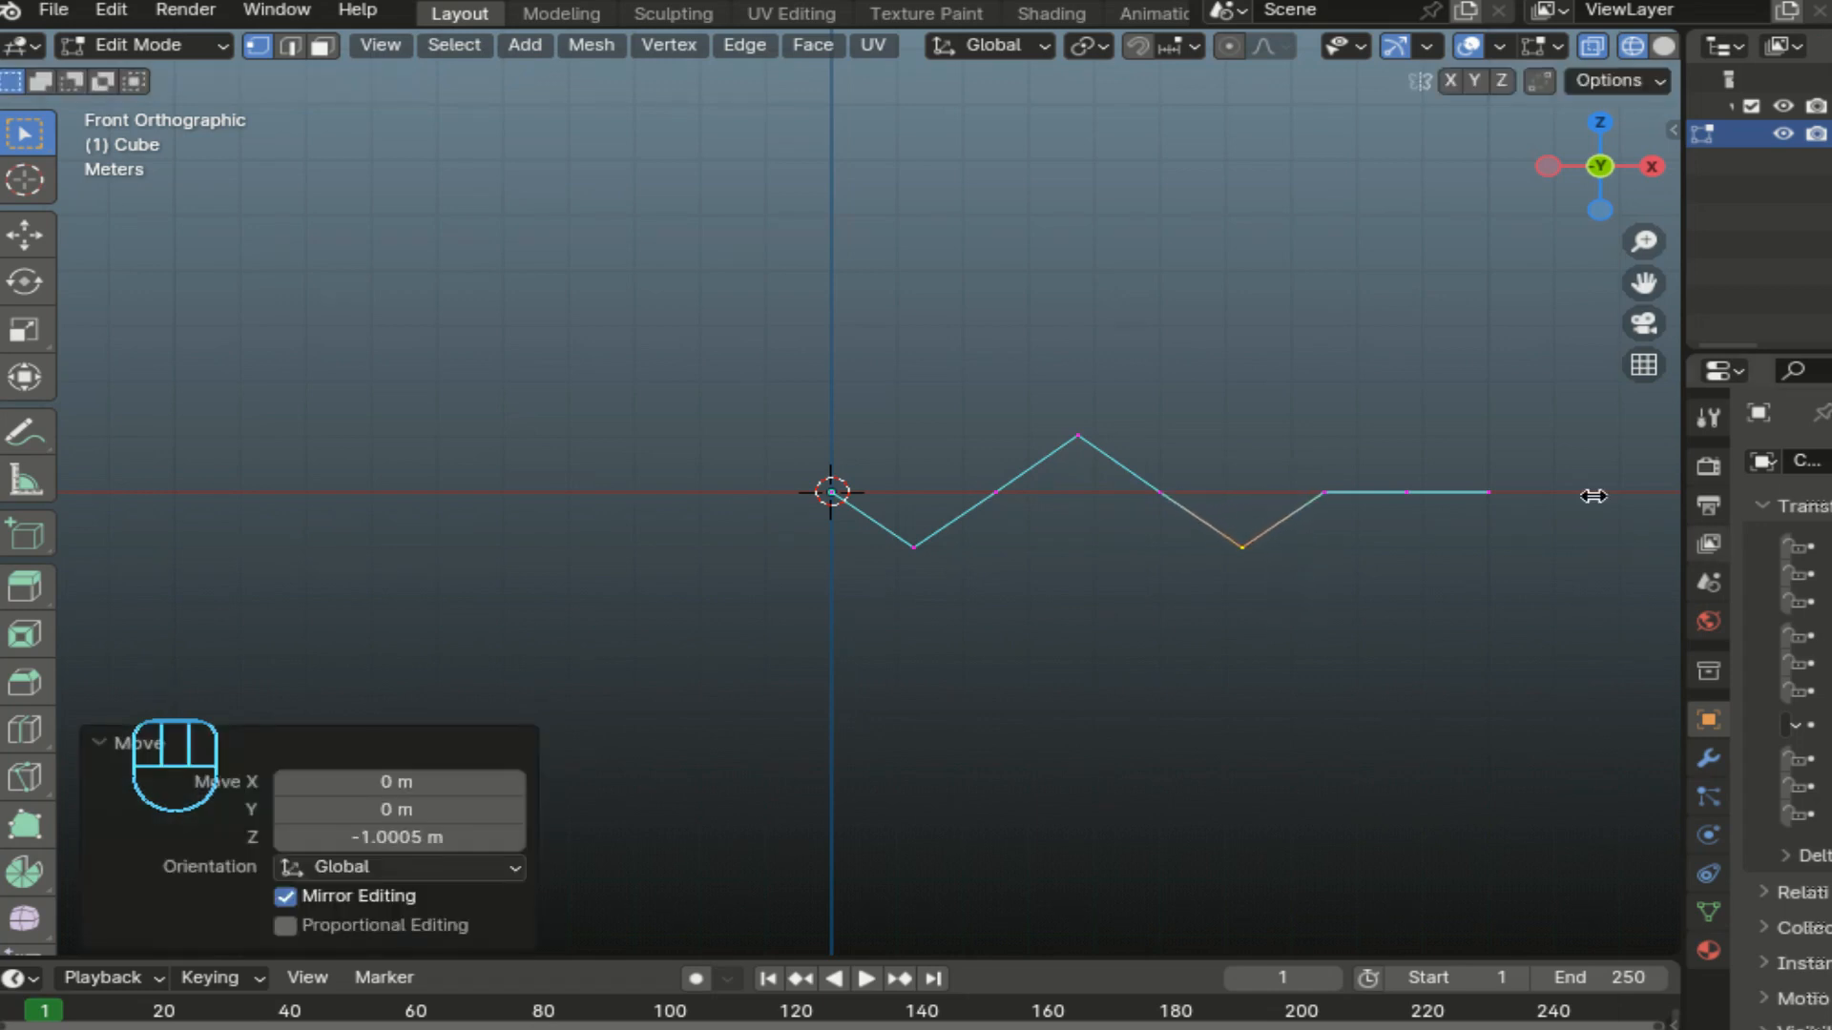
Move the eighth vertex of the line about 1 m up along Z.
left_click_drag(1372, 417, 1434, 531)
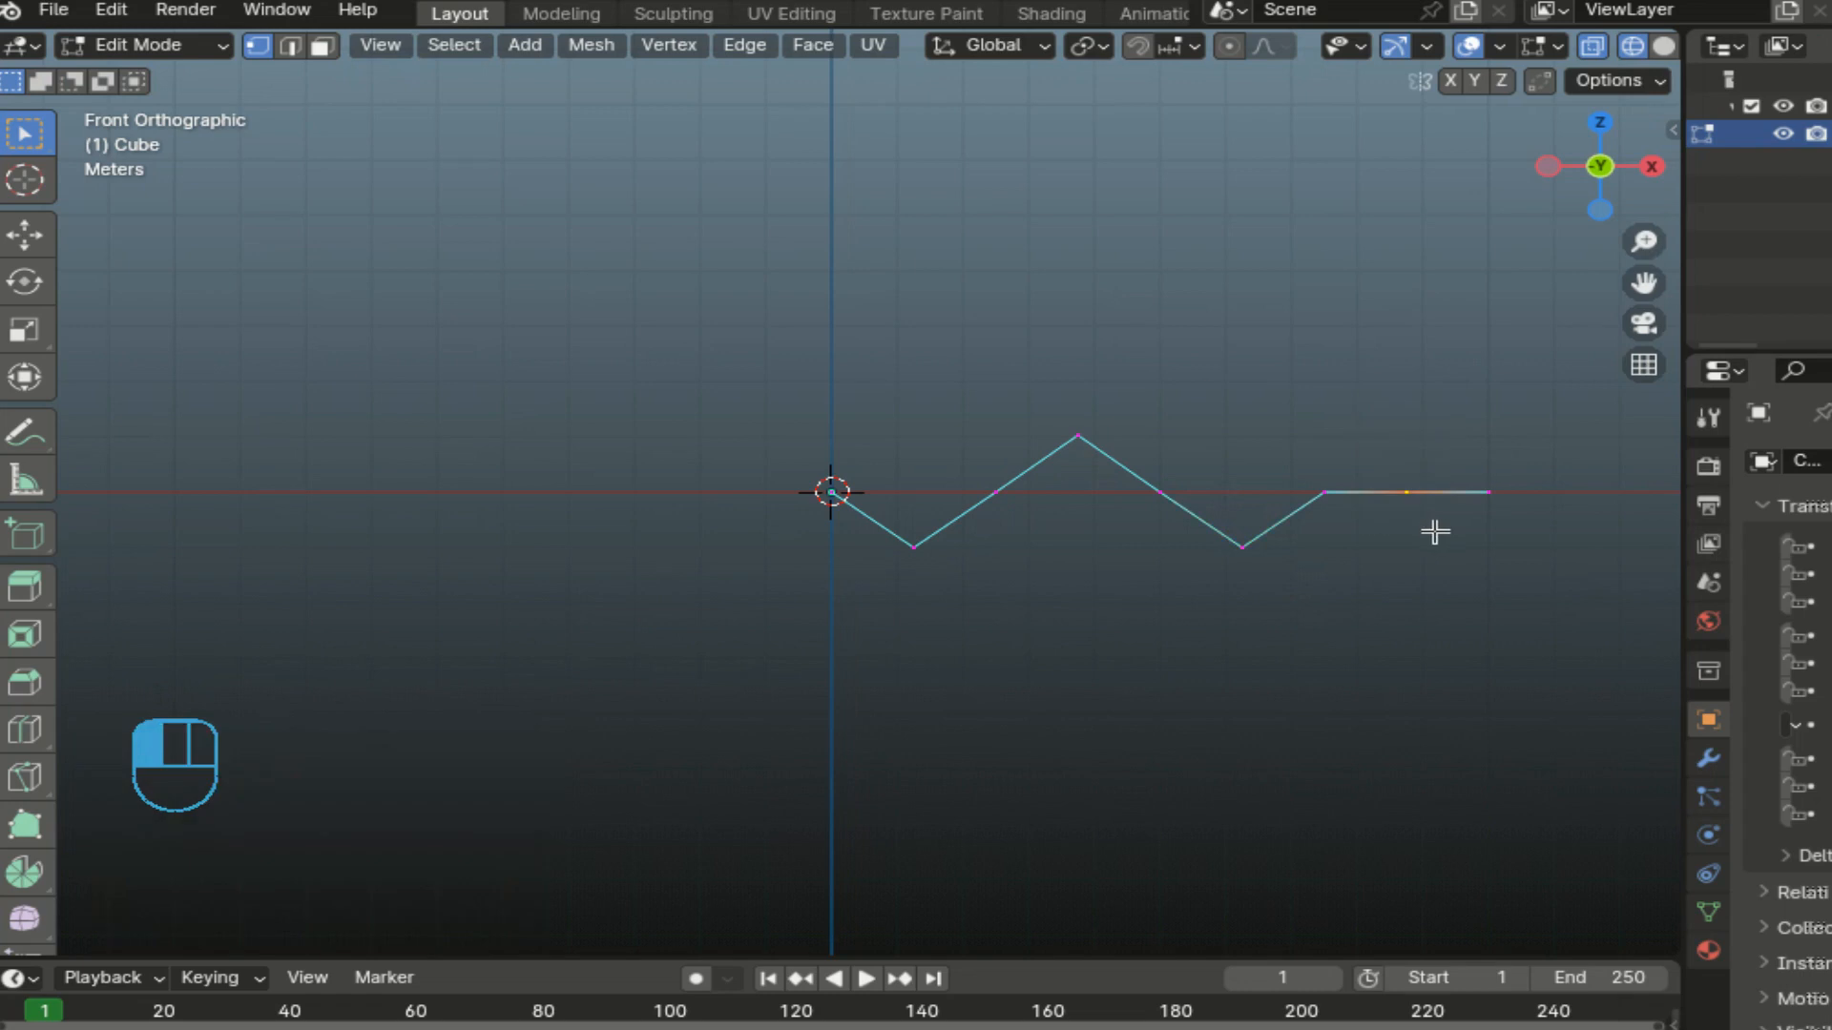
key("g")
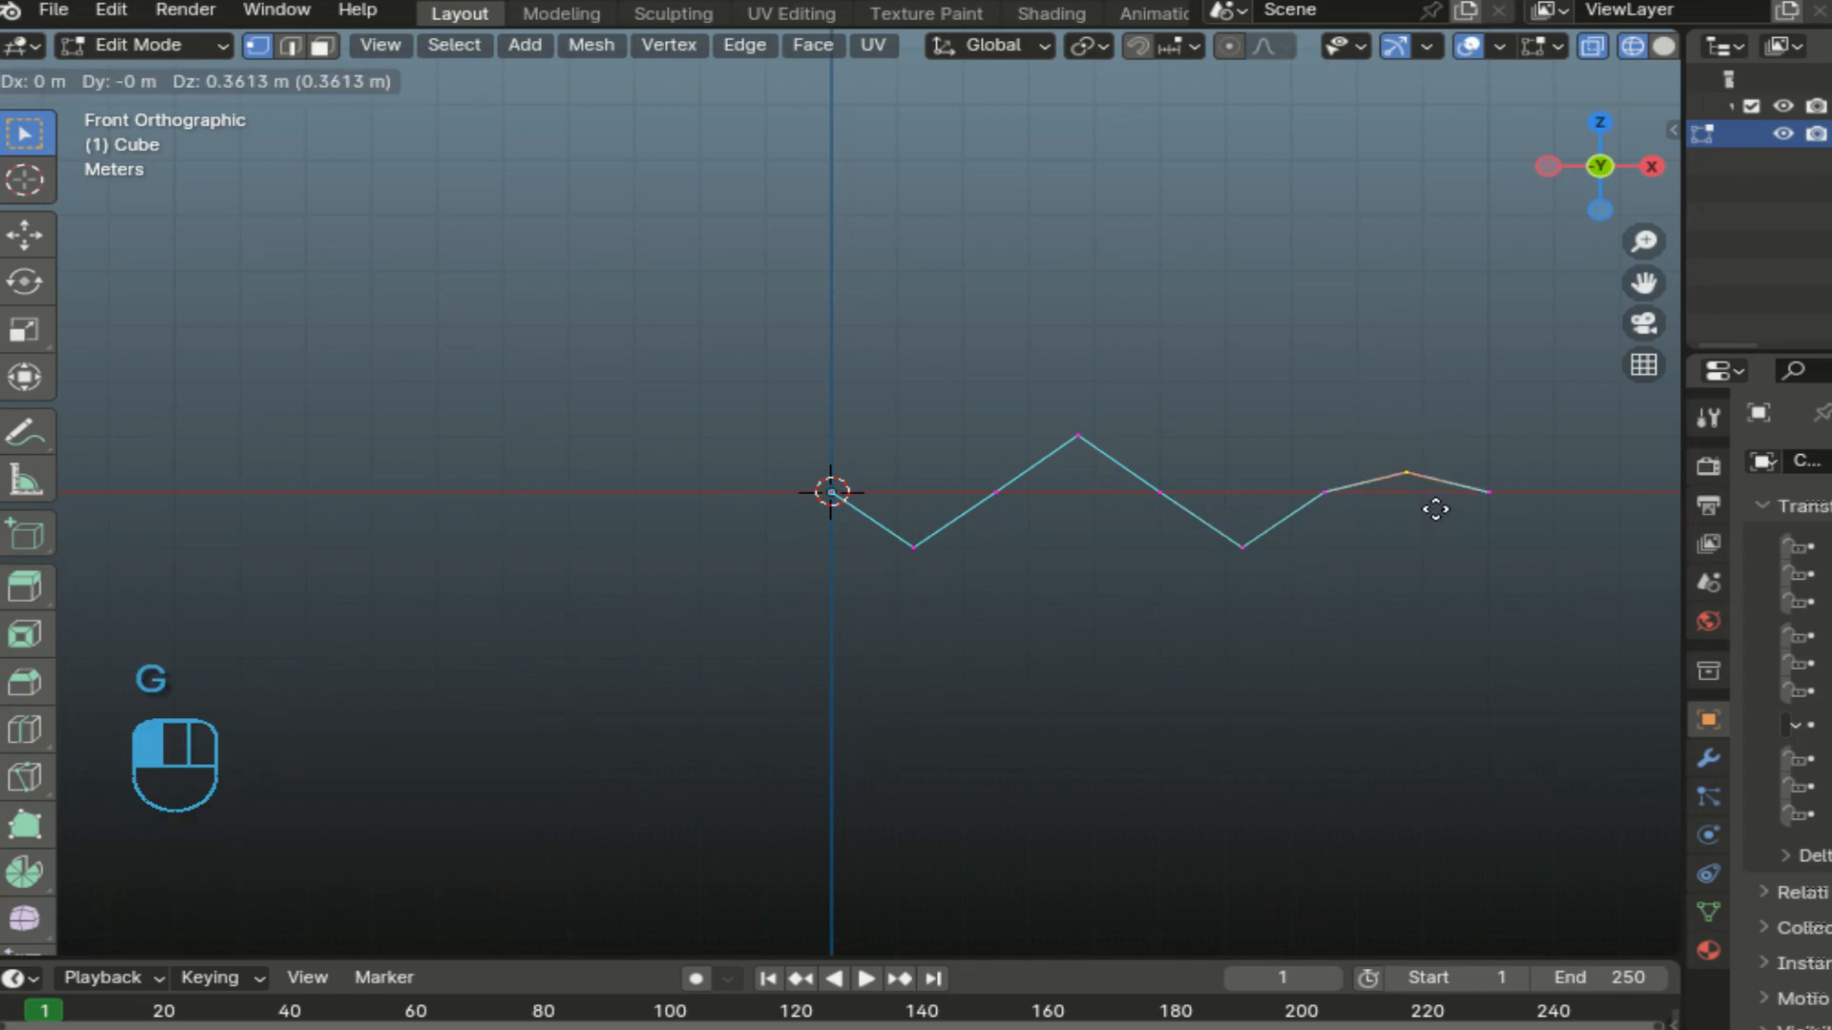
left_click(1435, 478)
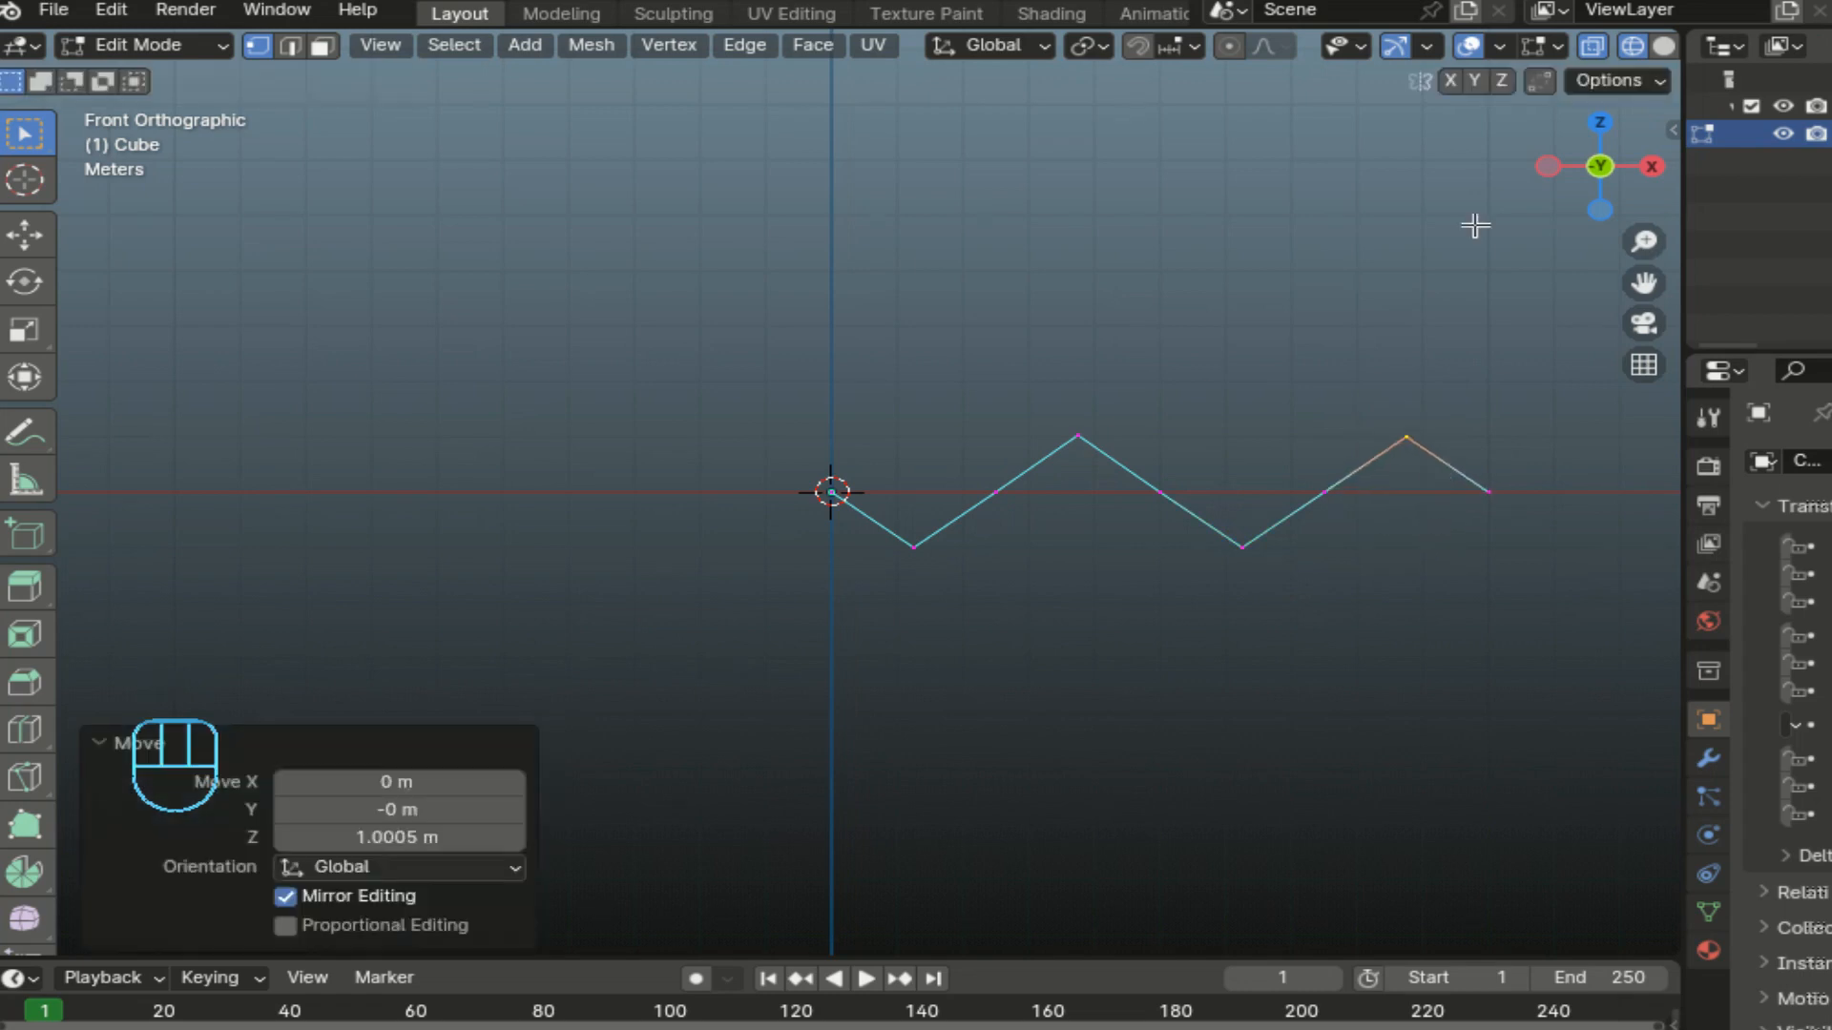
Add a Subdivision Surface modifier to the line and set its viewport level to 2.
left_click(1708, 758)
left_click_drag(1685, 584, 1319, 584)
left_click(1545, 459)
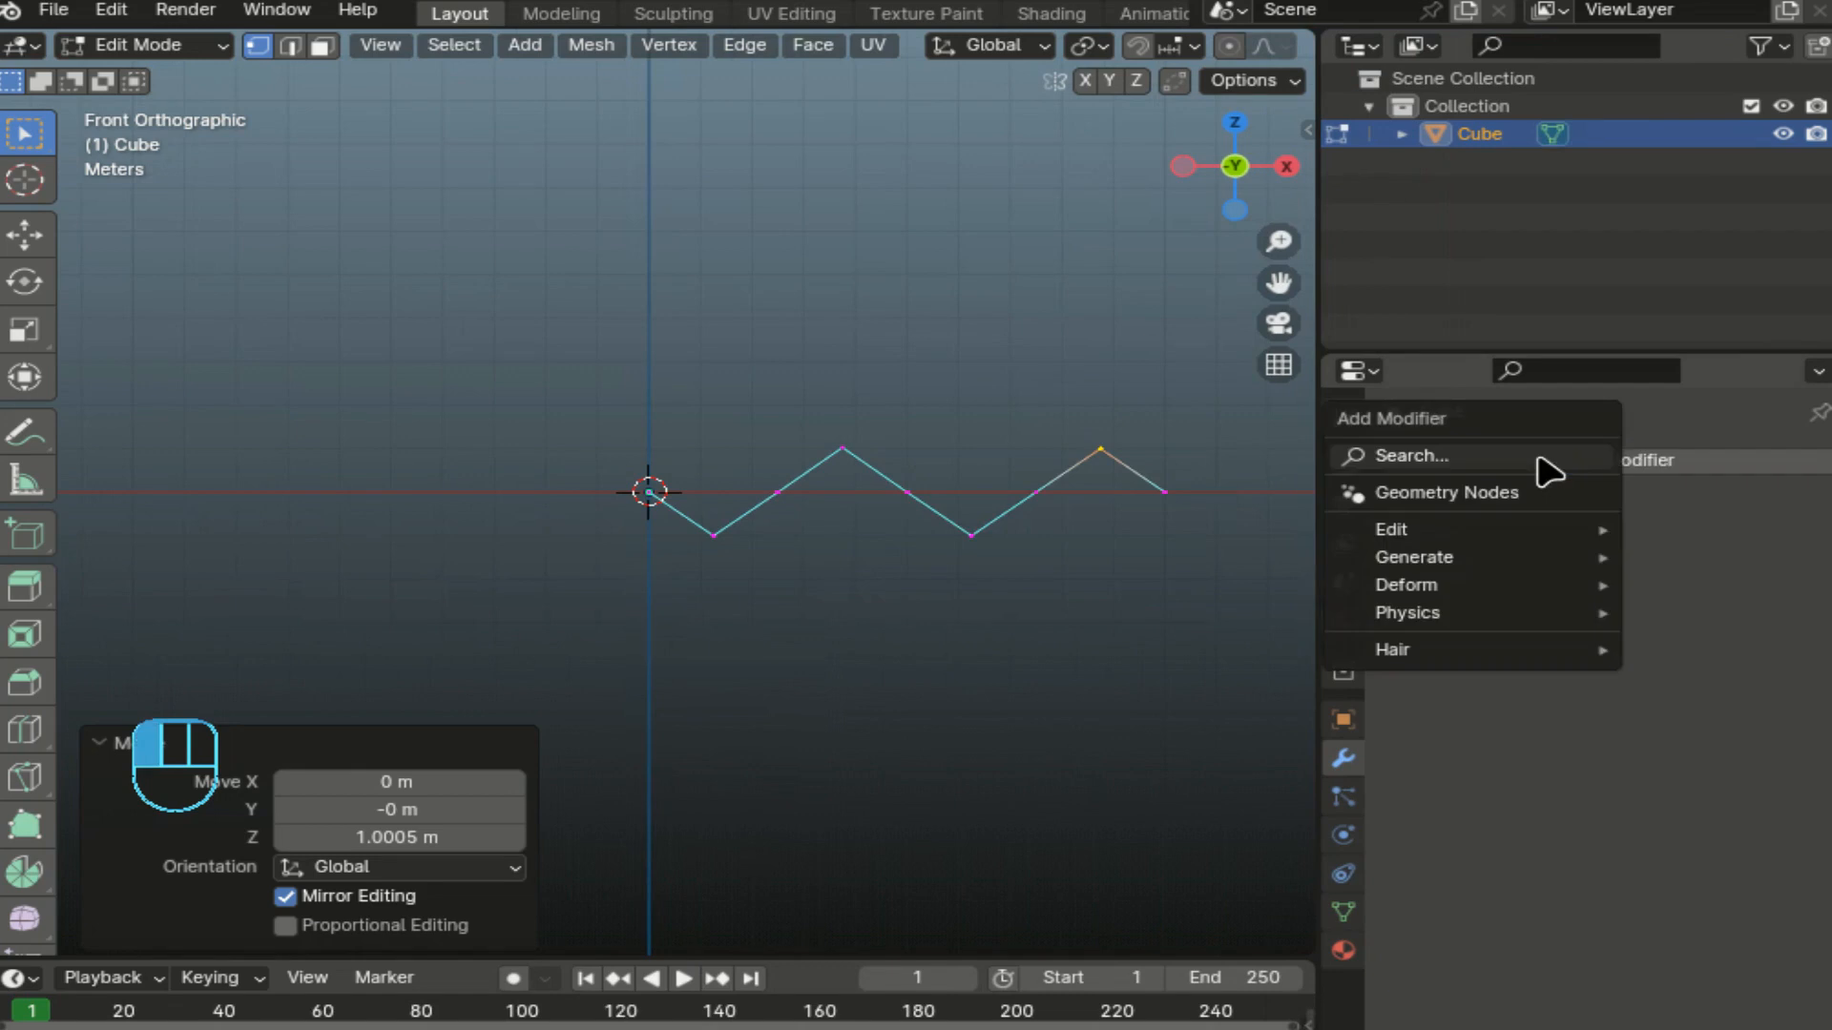
left_click(1530, 457)
type("s")
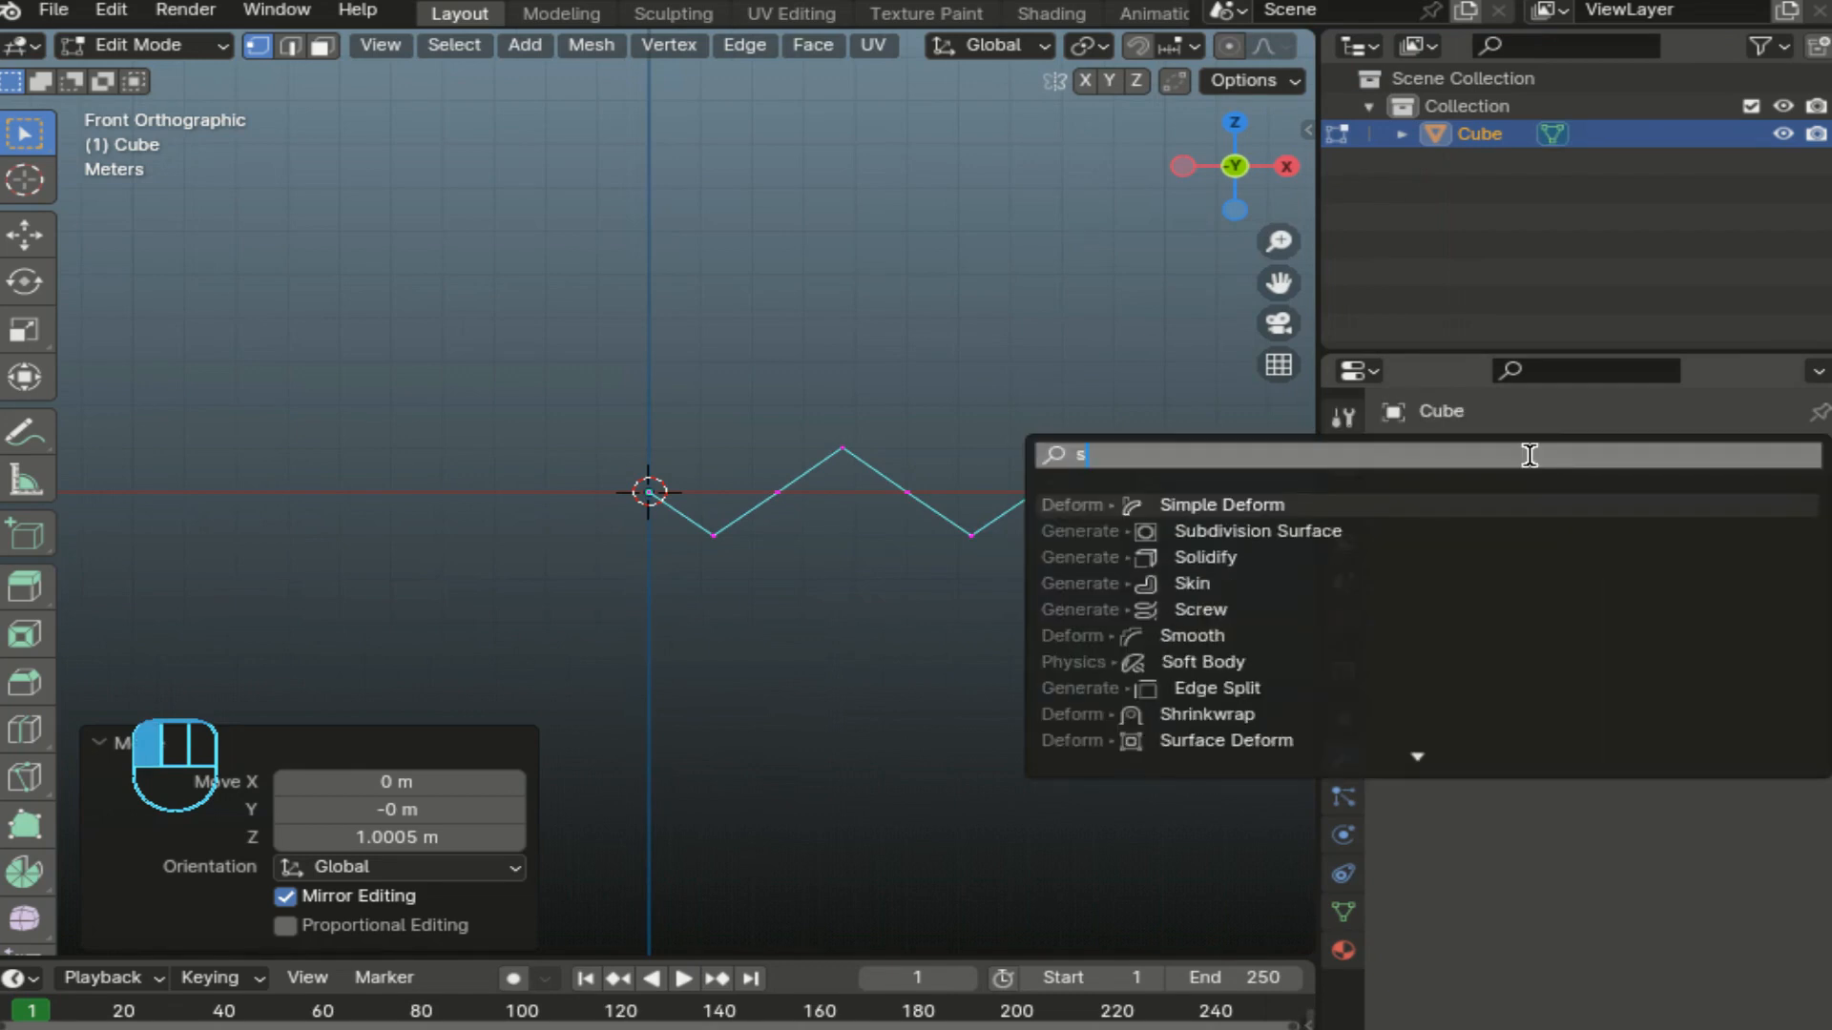
type("ub")
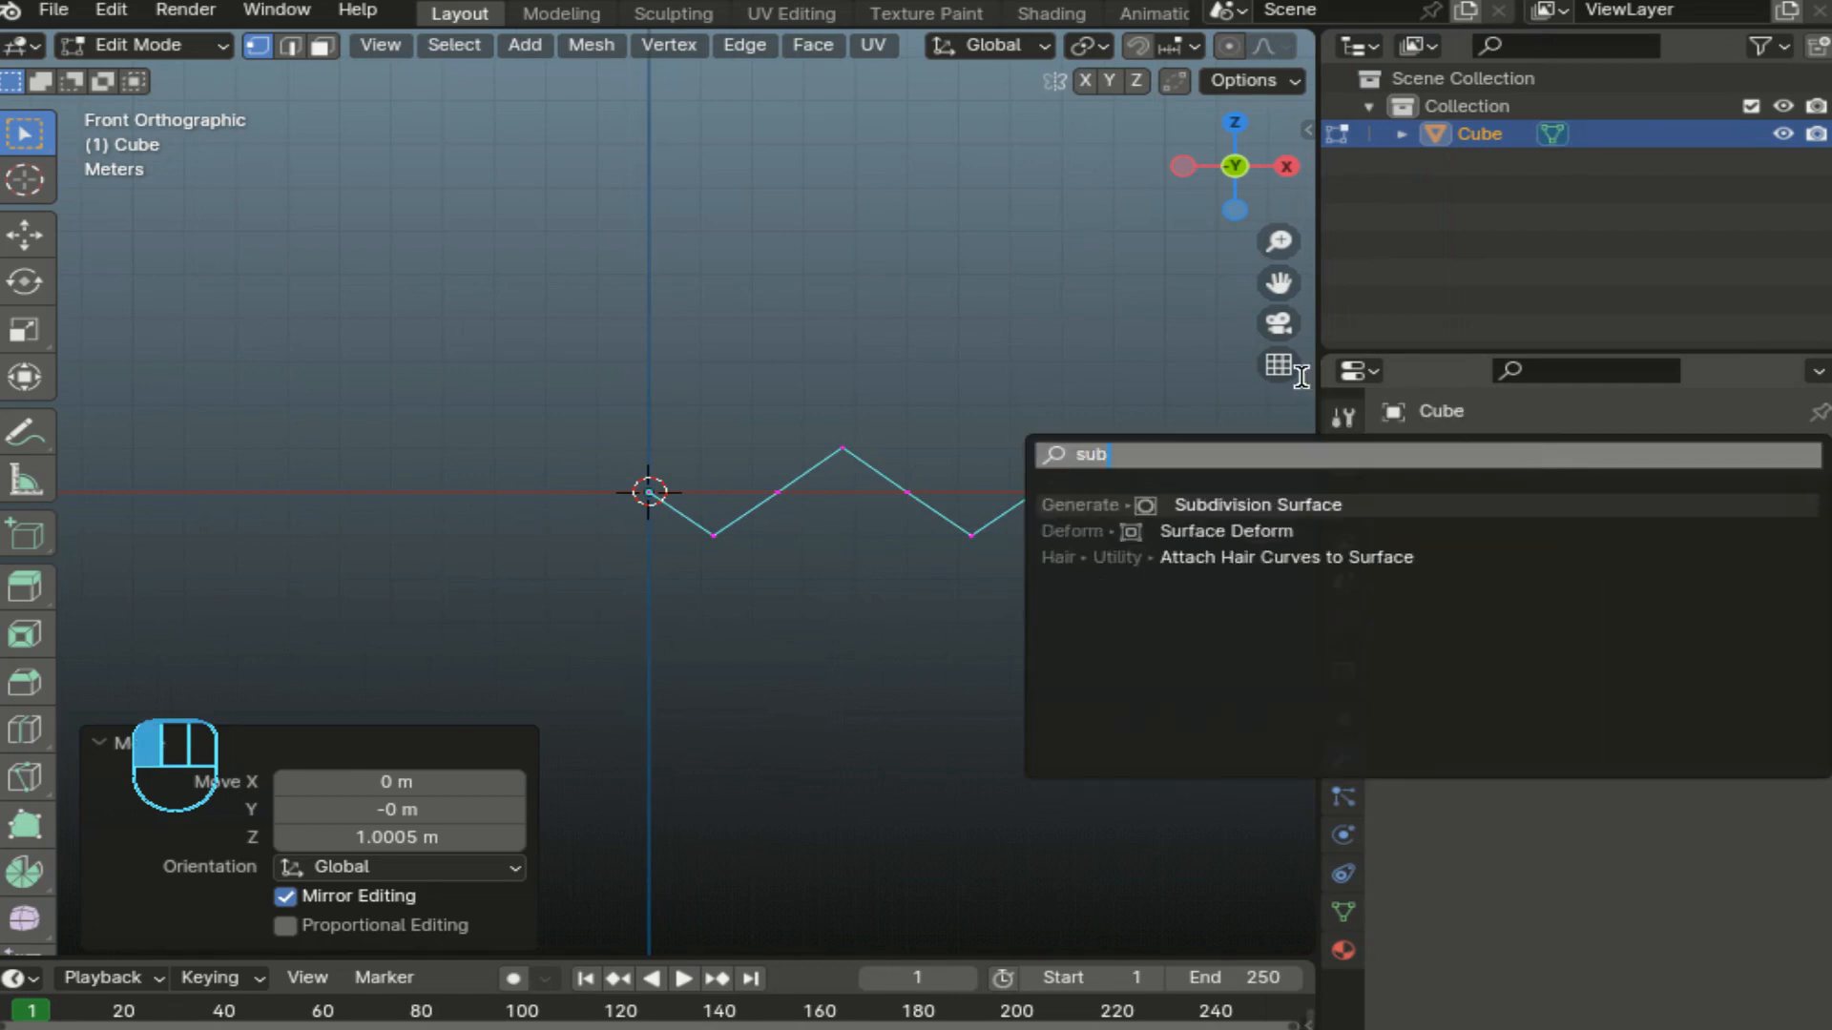
left_click(1323, 502)
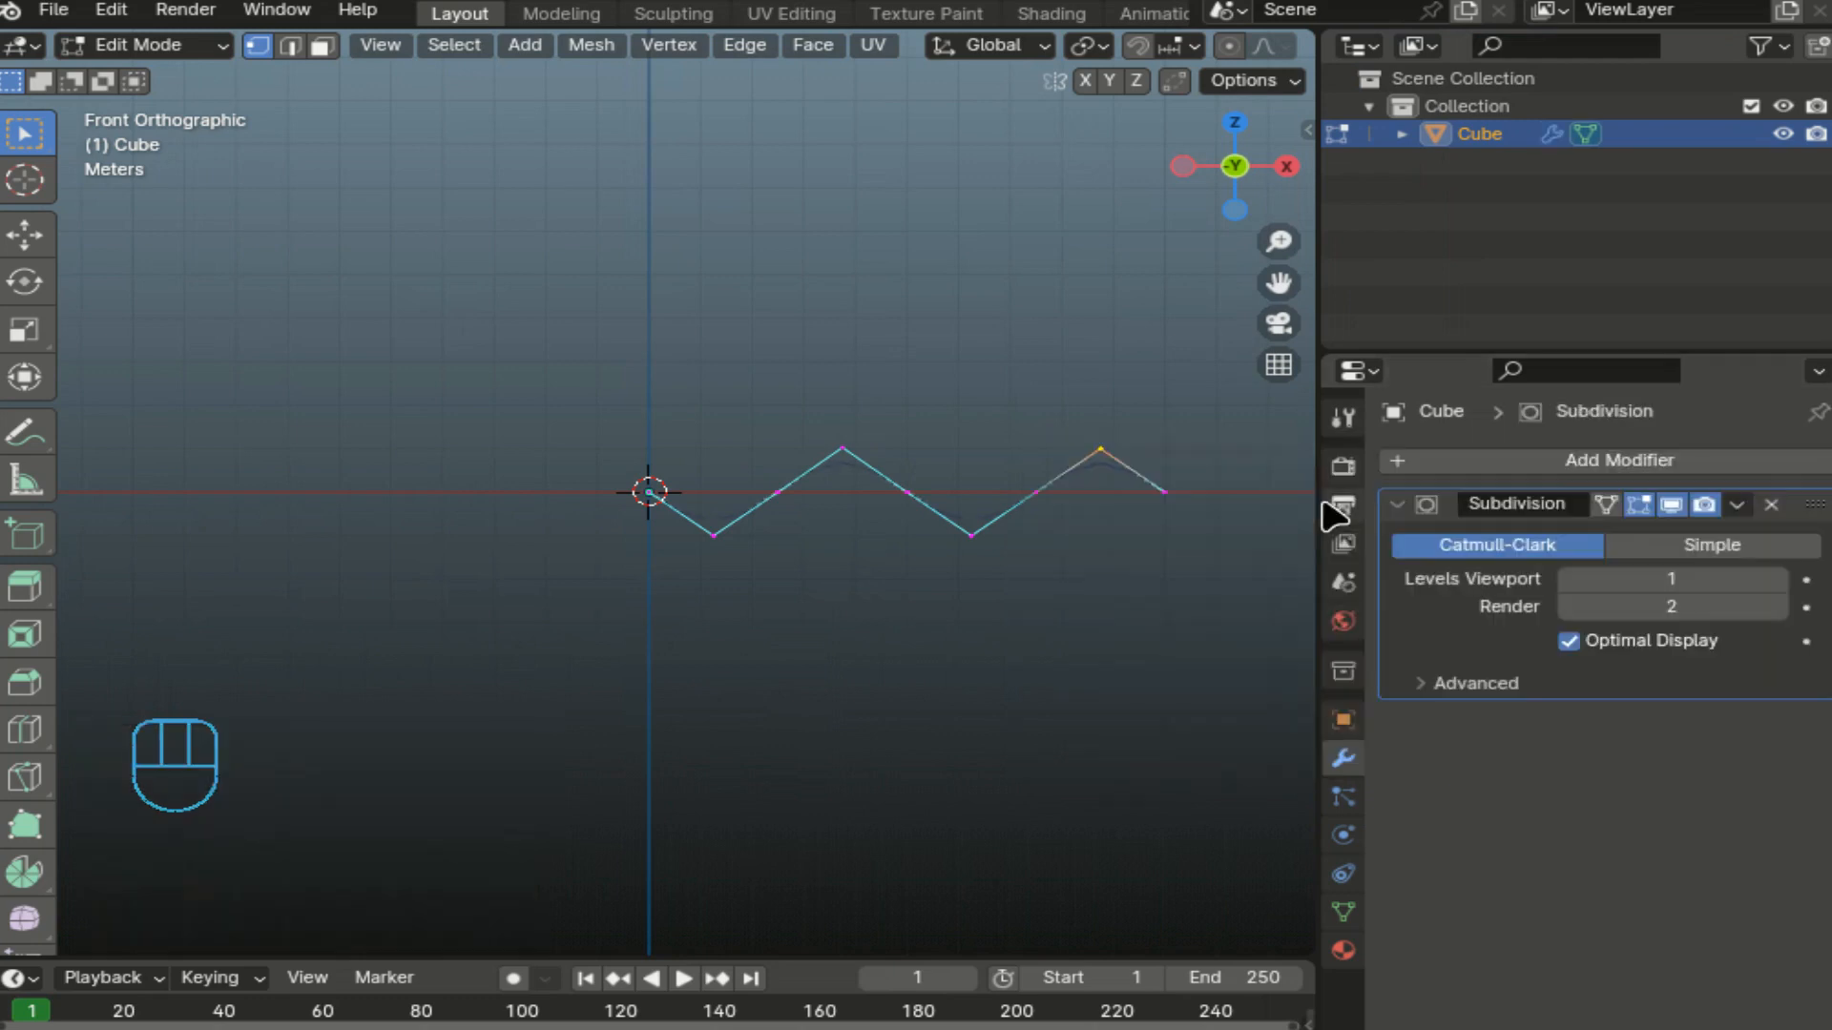
left_click(1776, 579)
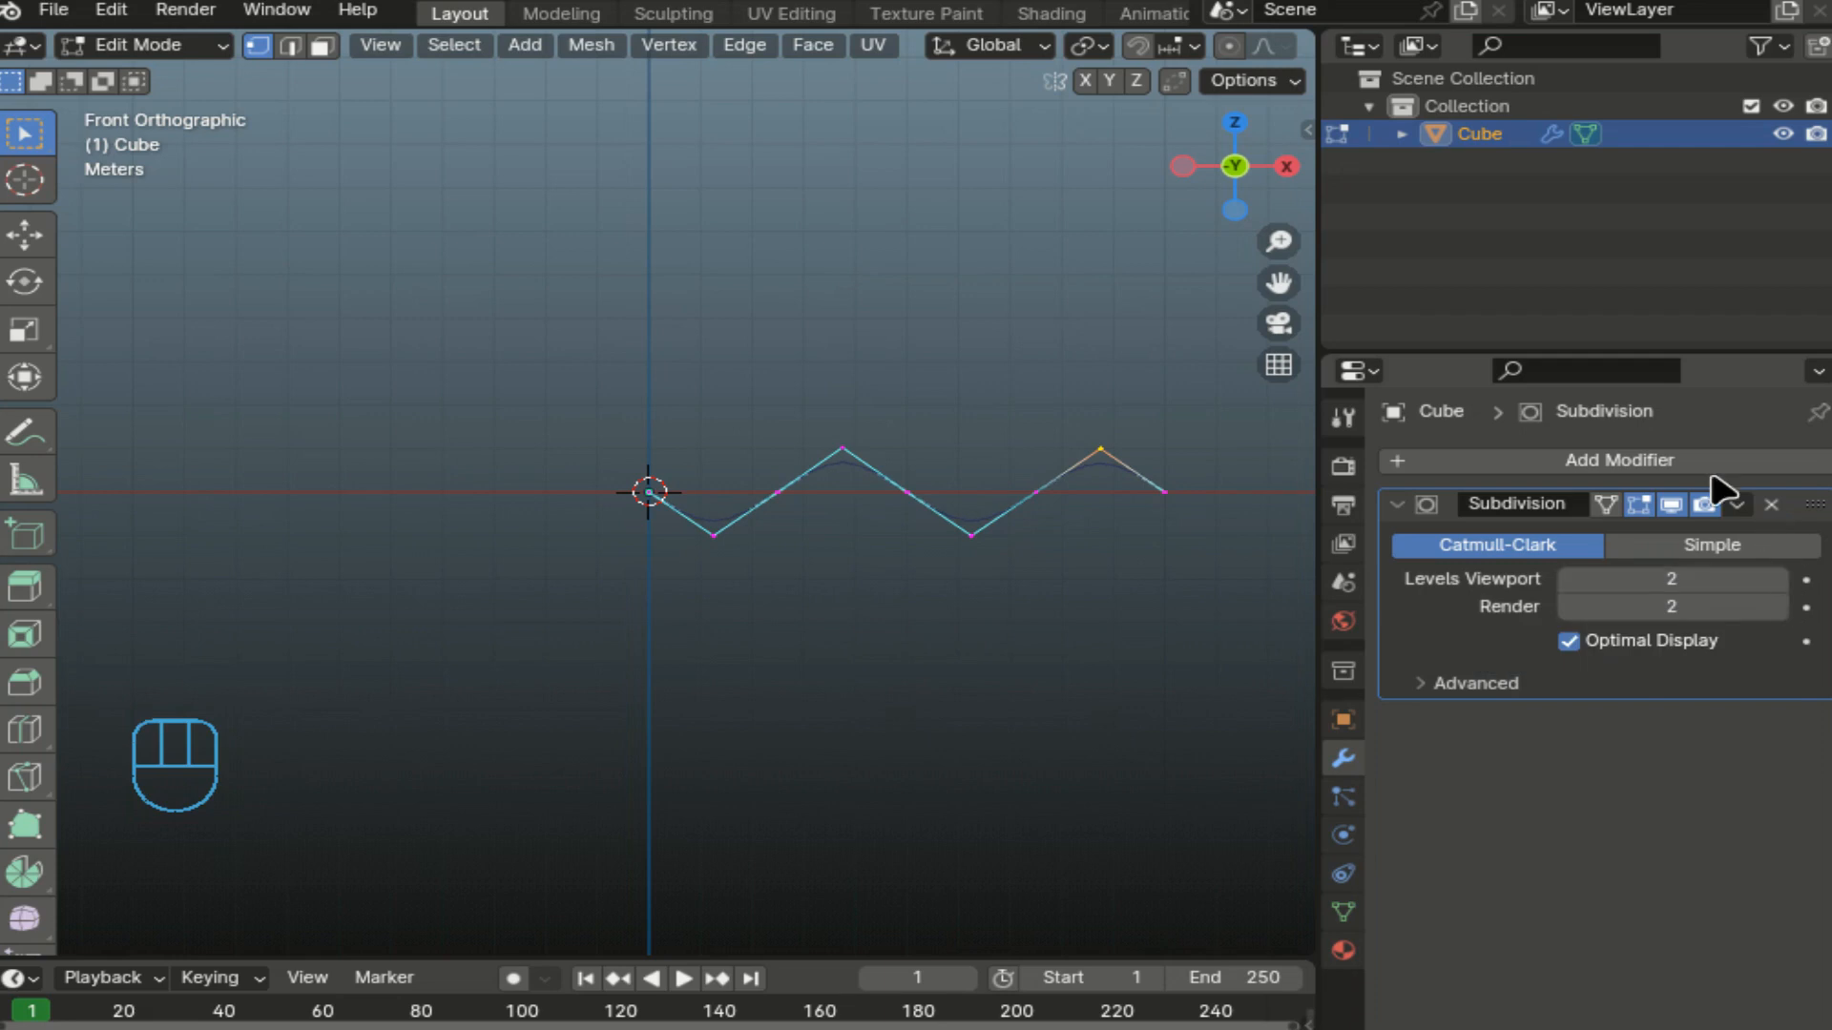
Add an Array modifier to the line and place it above the Subdivision modifier in the stack.
left_click(1621, 461)
left_click(1572, 460)
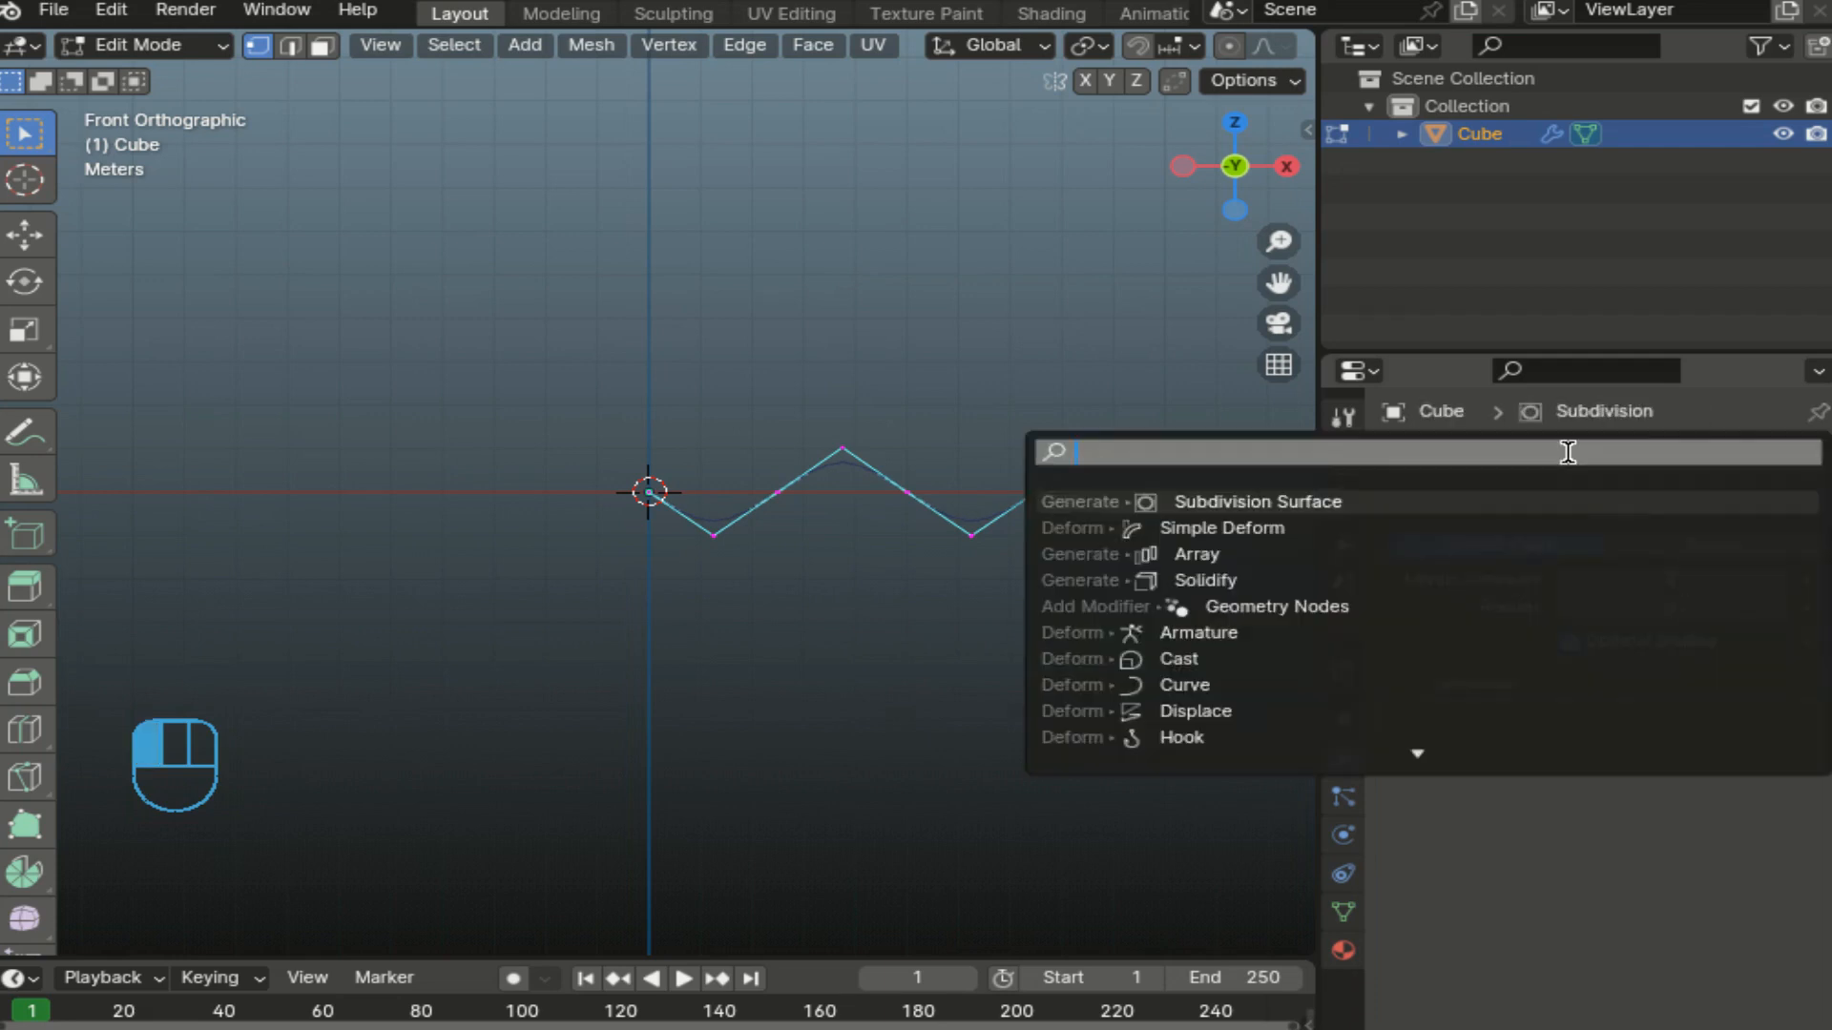
type("arra")
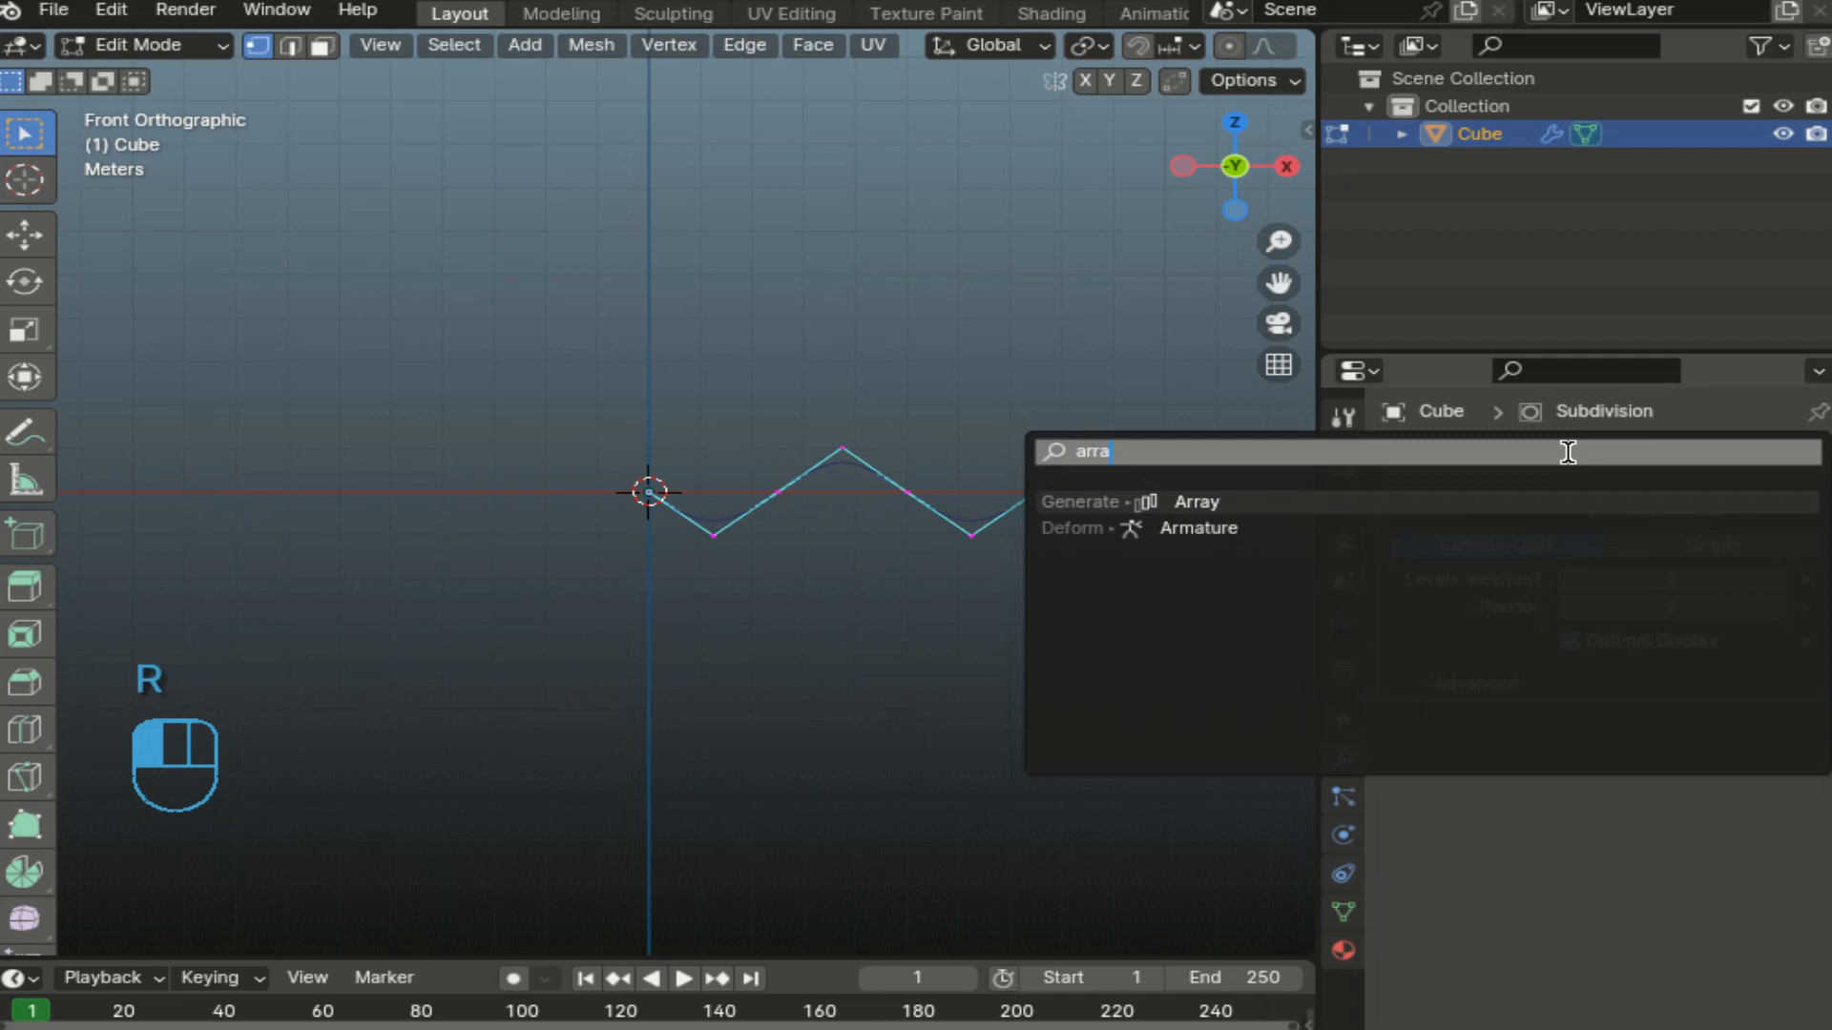
left_click(1319, 501)
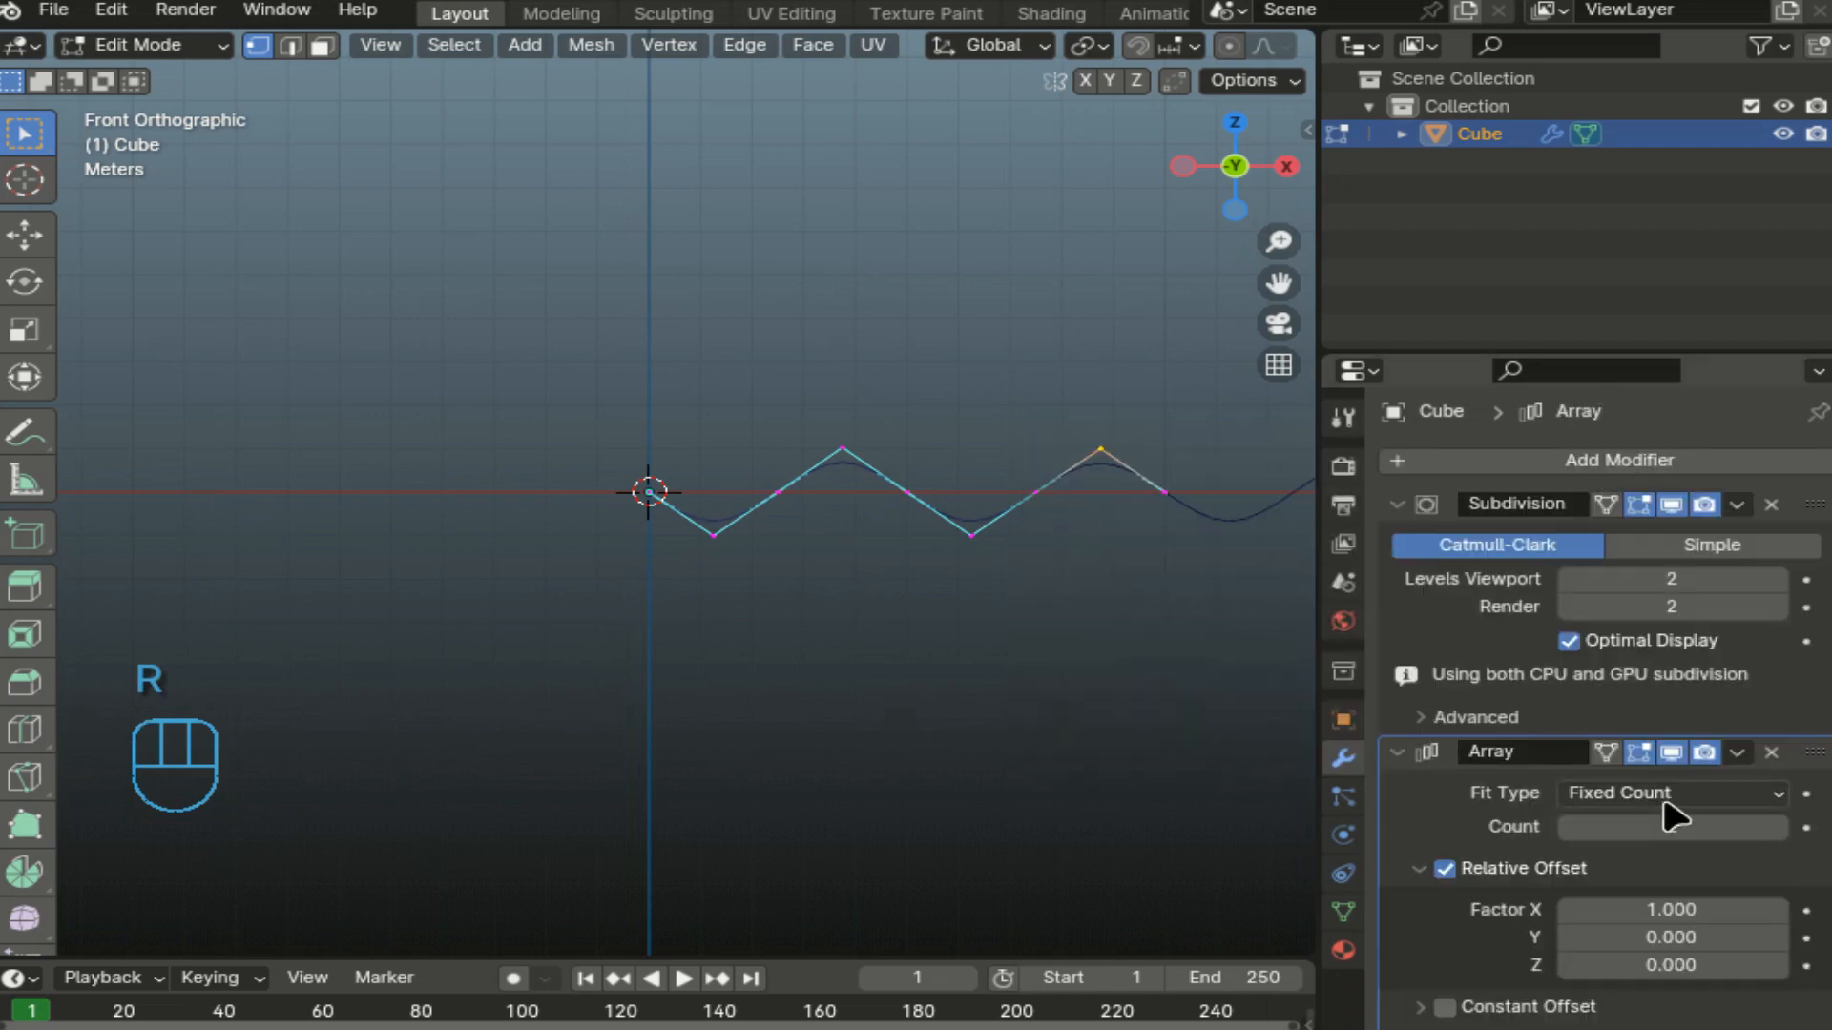
left_click_drag(1815, 778, 1787, 565)
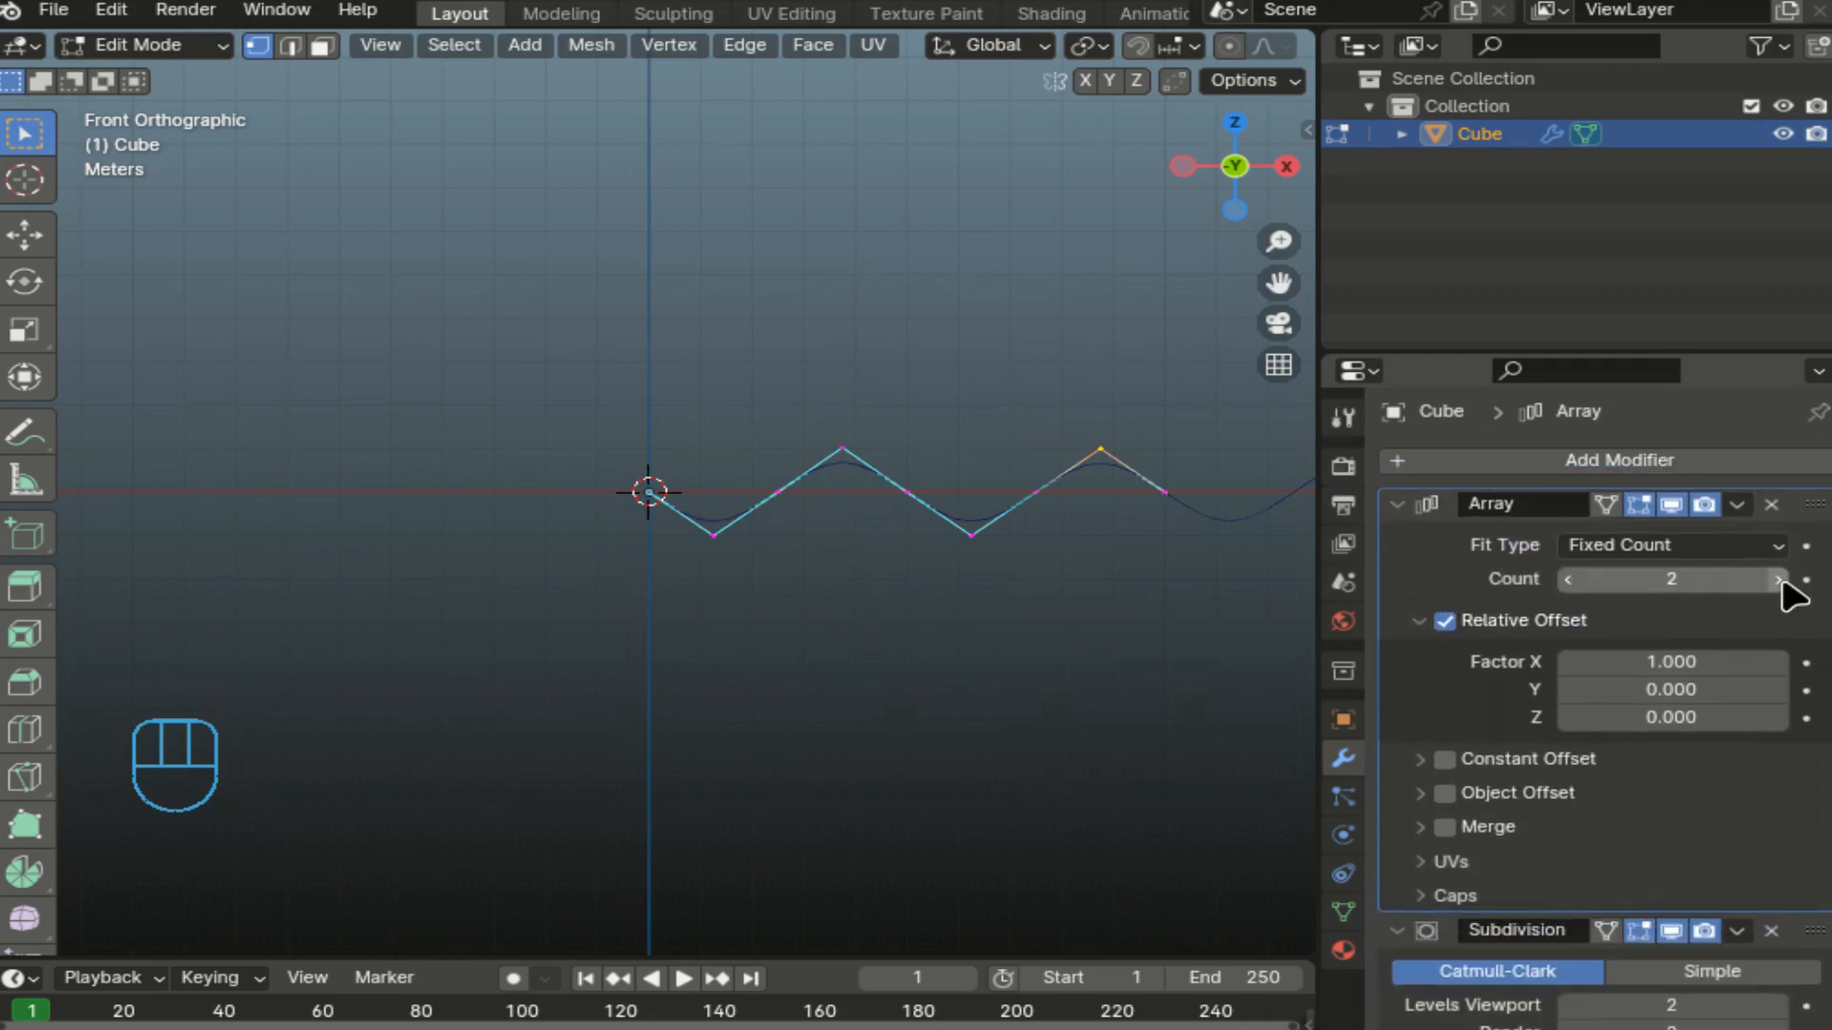
Set the Array modifier's count to 10.
left_click(1782, 582)
left_click(1782, 582)
left_click(1782, 582)
left_click(1782, 582)
left_click(1782, 582)
left_click(1782, 582)
left_click(1782, 582)
left_click(1778, 579)
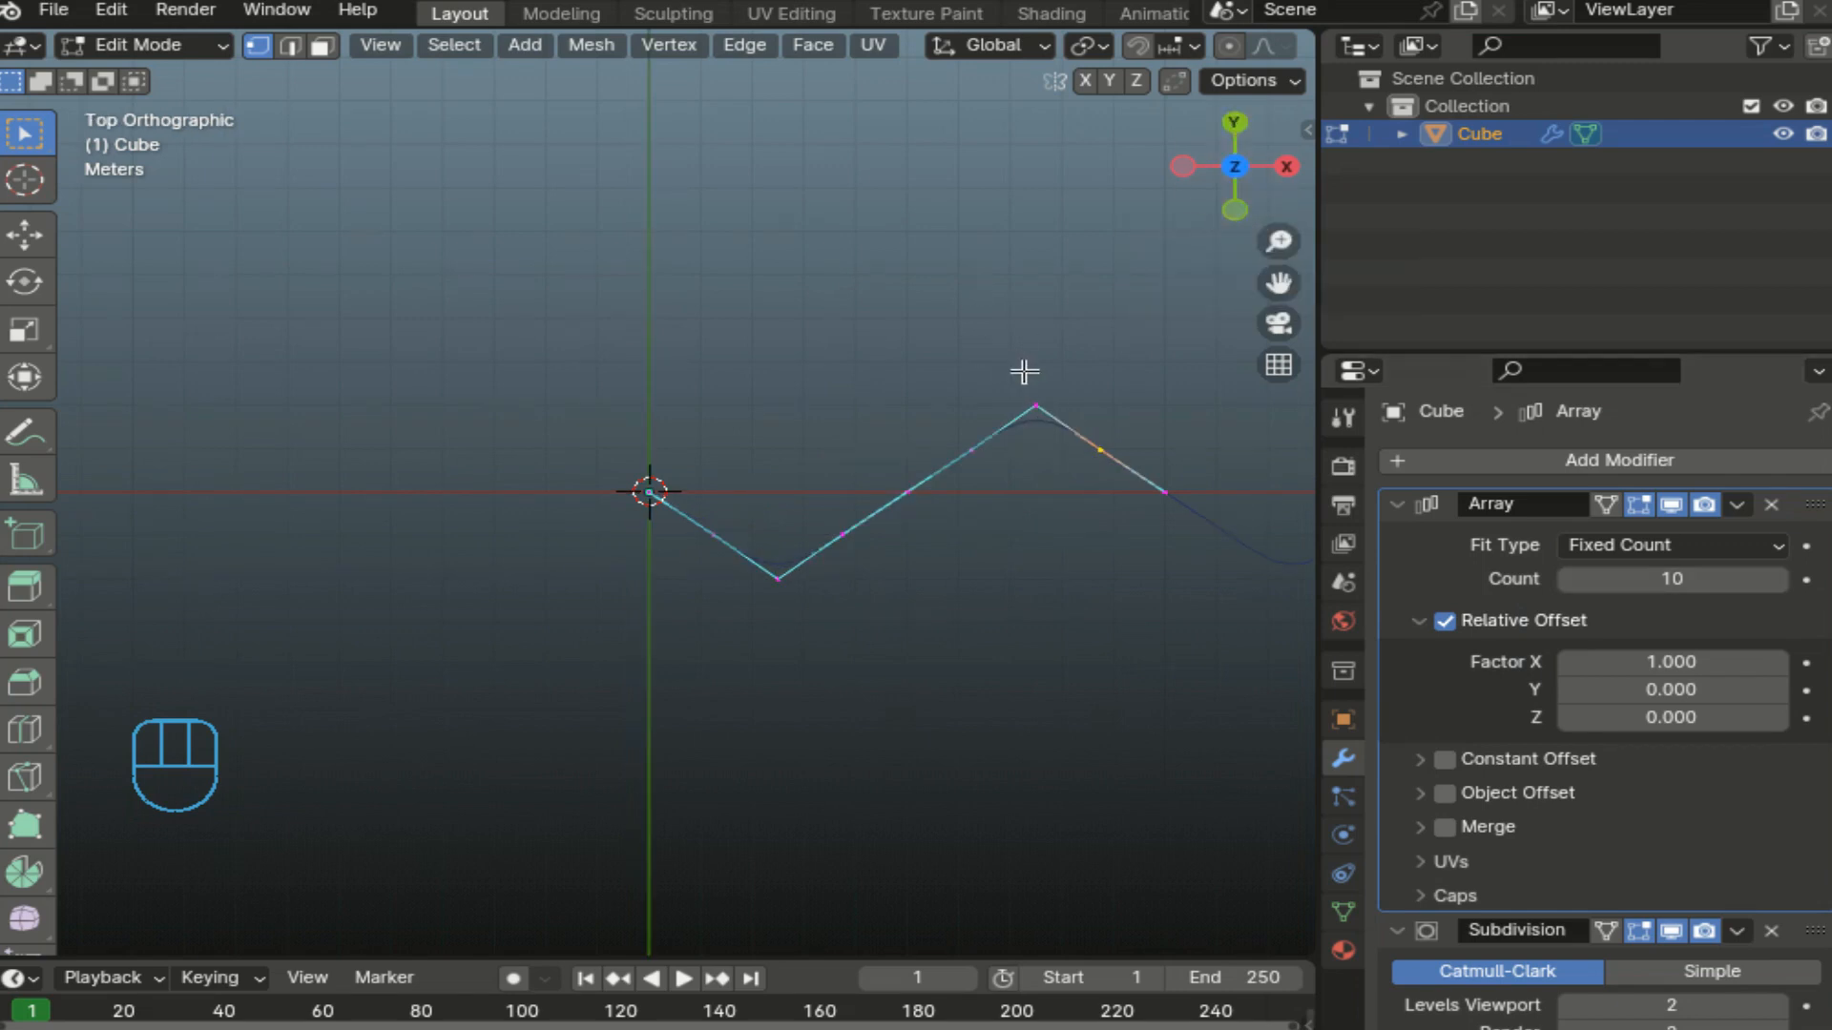
In the top view, soften the wave by moving the seventh vertex about -0.42 m and the third vertex about 0.5 m along Y.
left_click_drag(1004, 365, 1061, 456)
key("g")
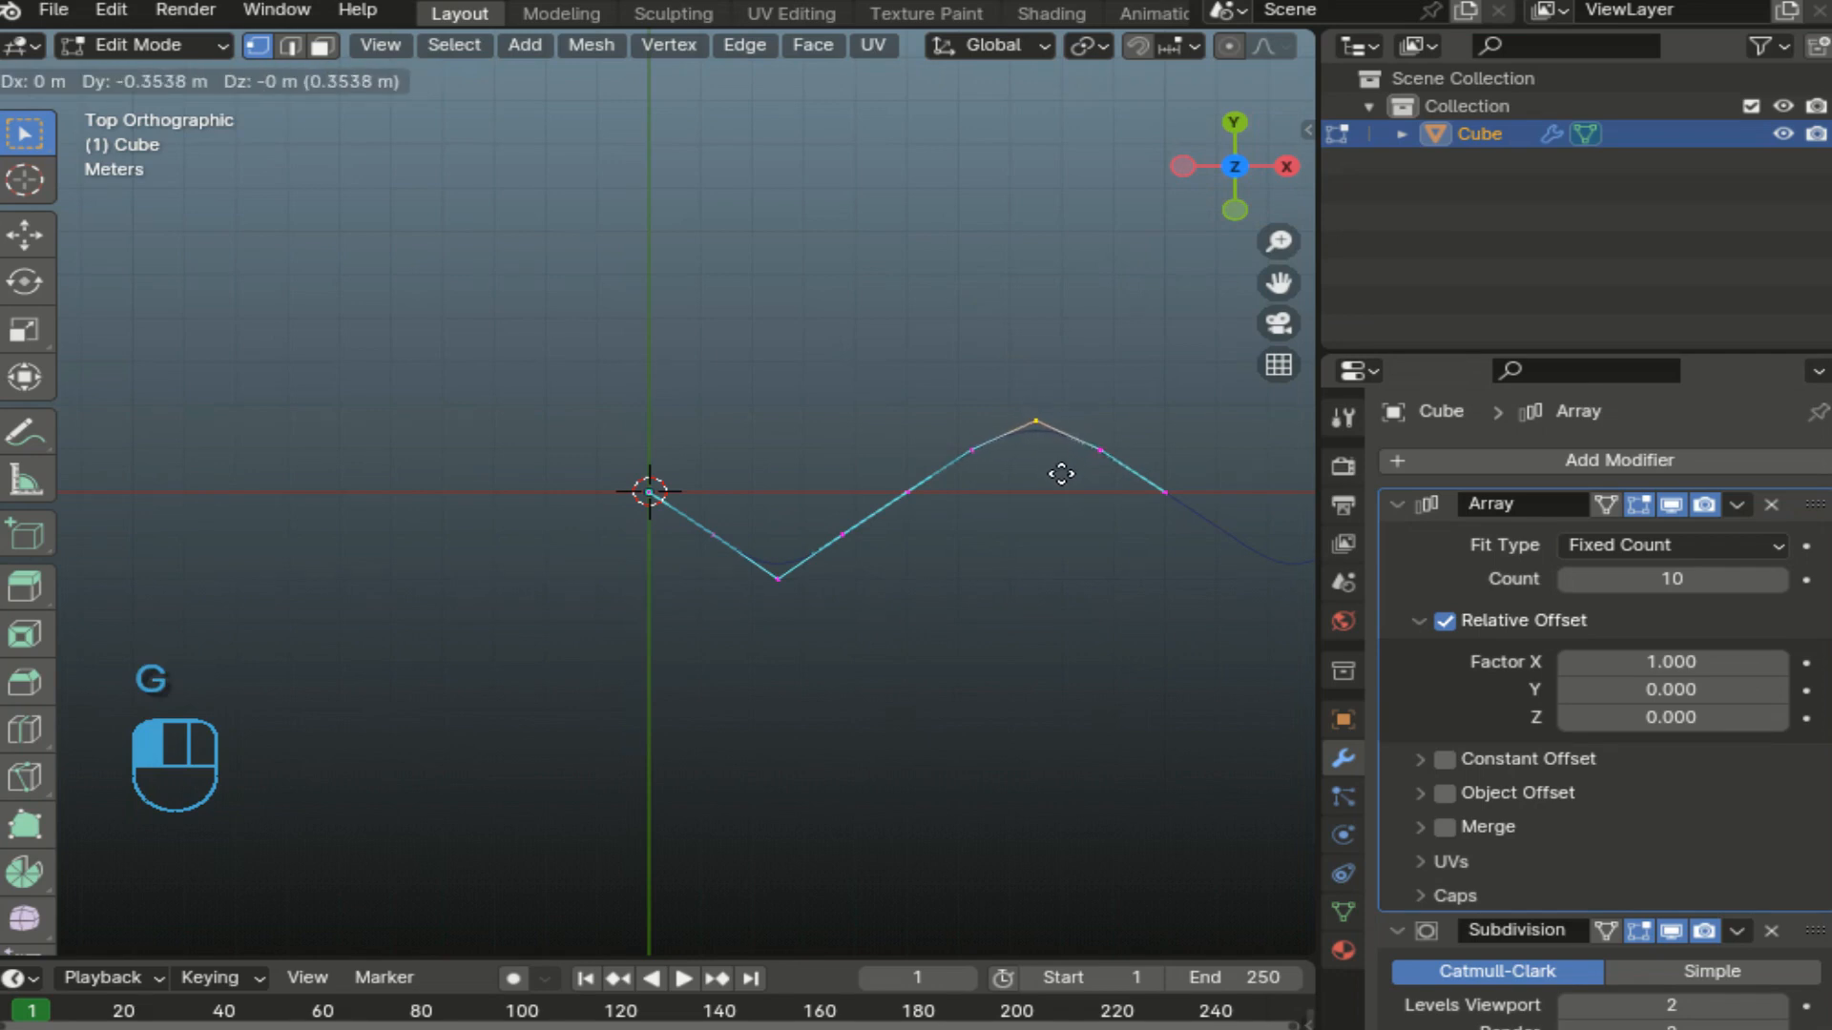
left_click(1061, 475)
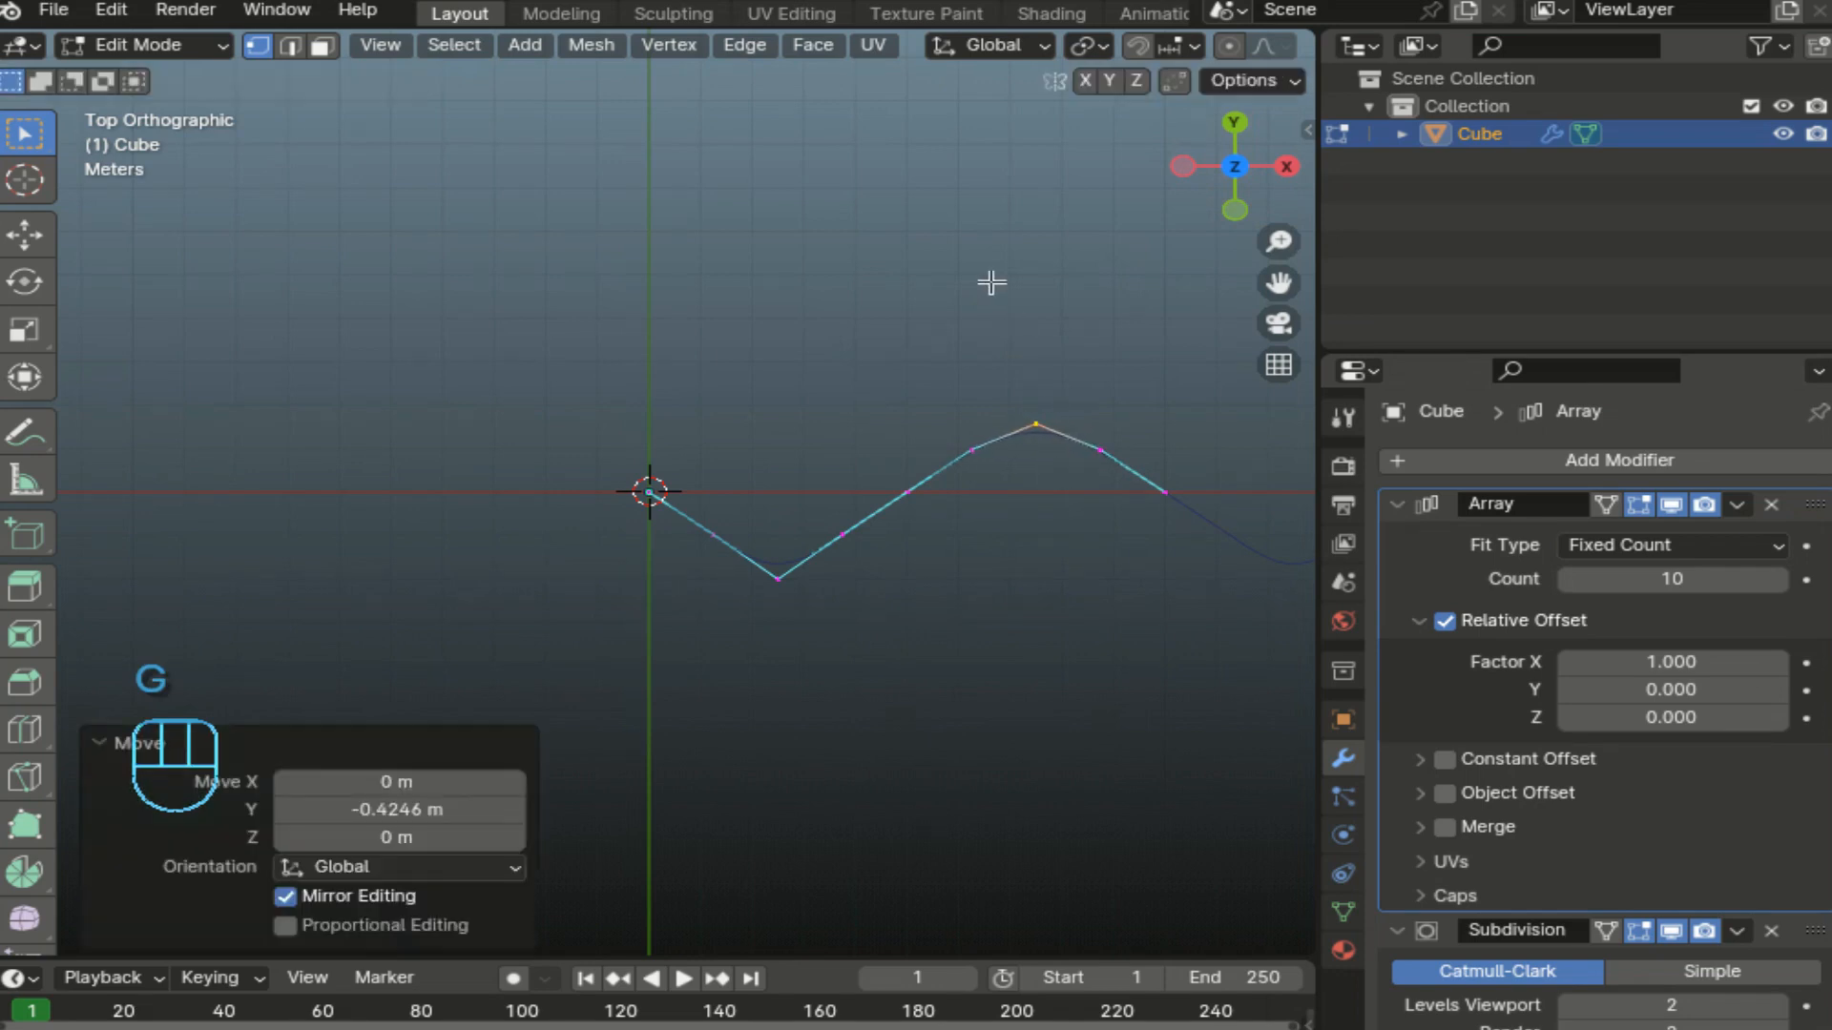
left_click_drag(705, 558, 814, 594)
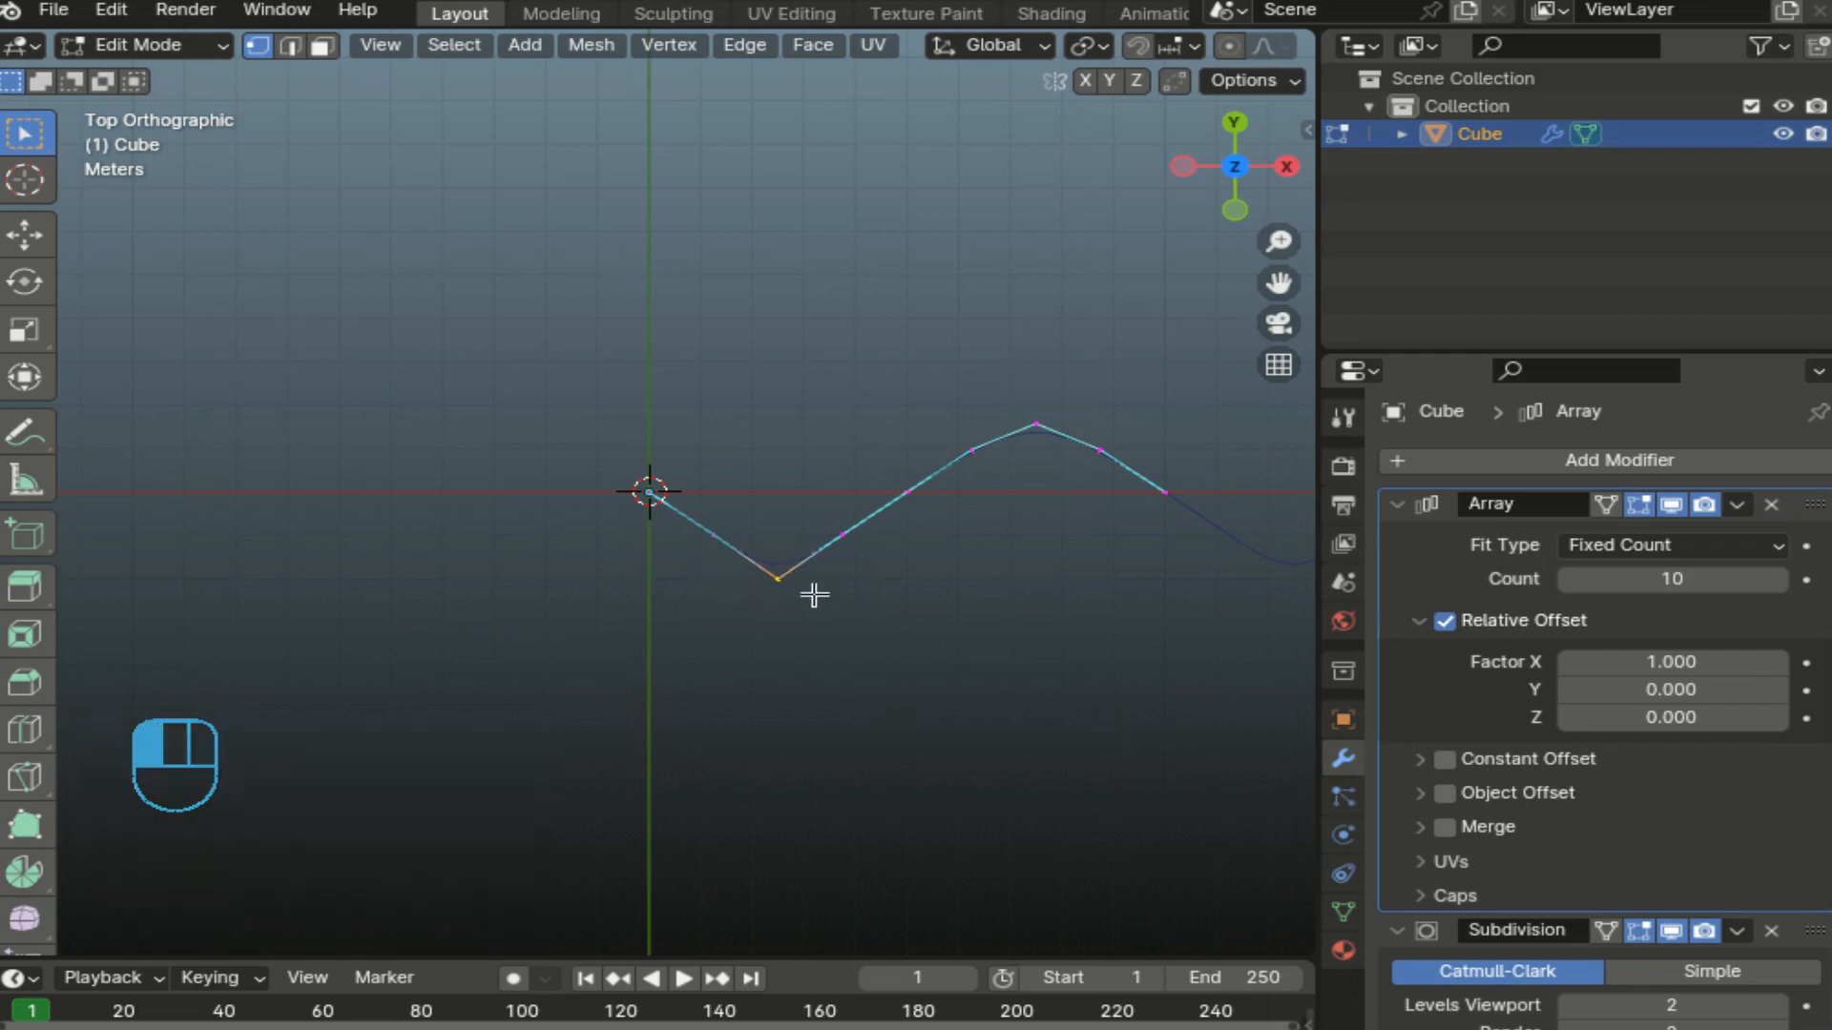
key("g")
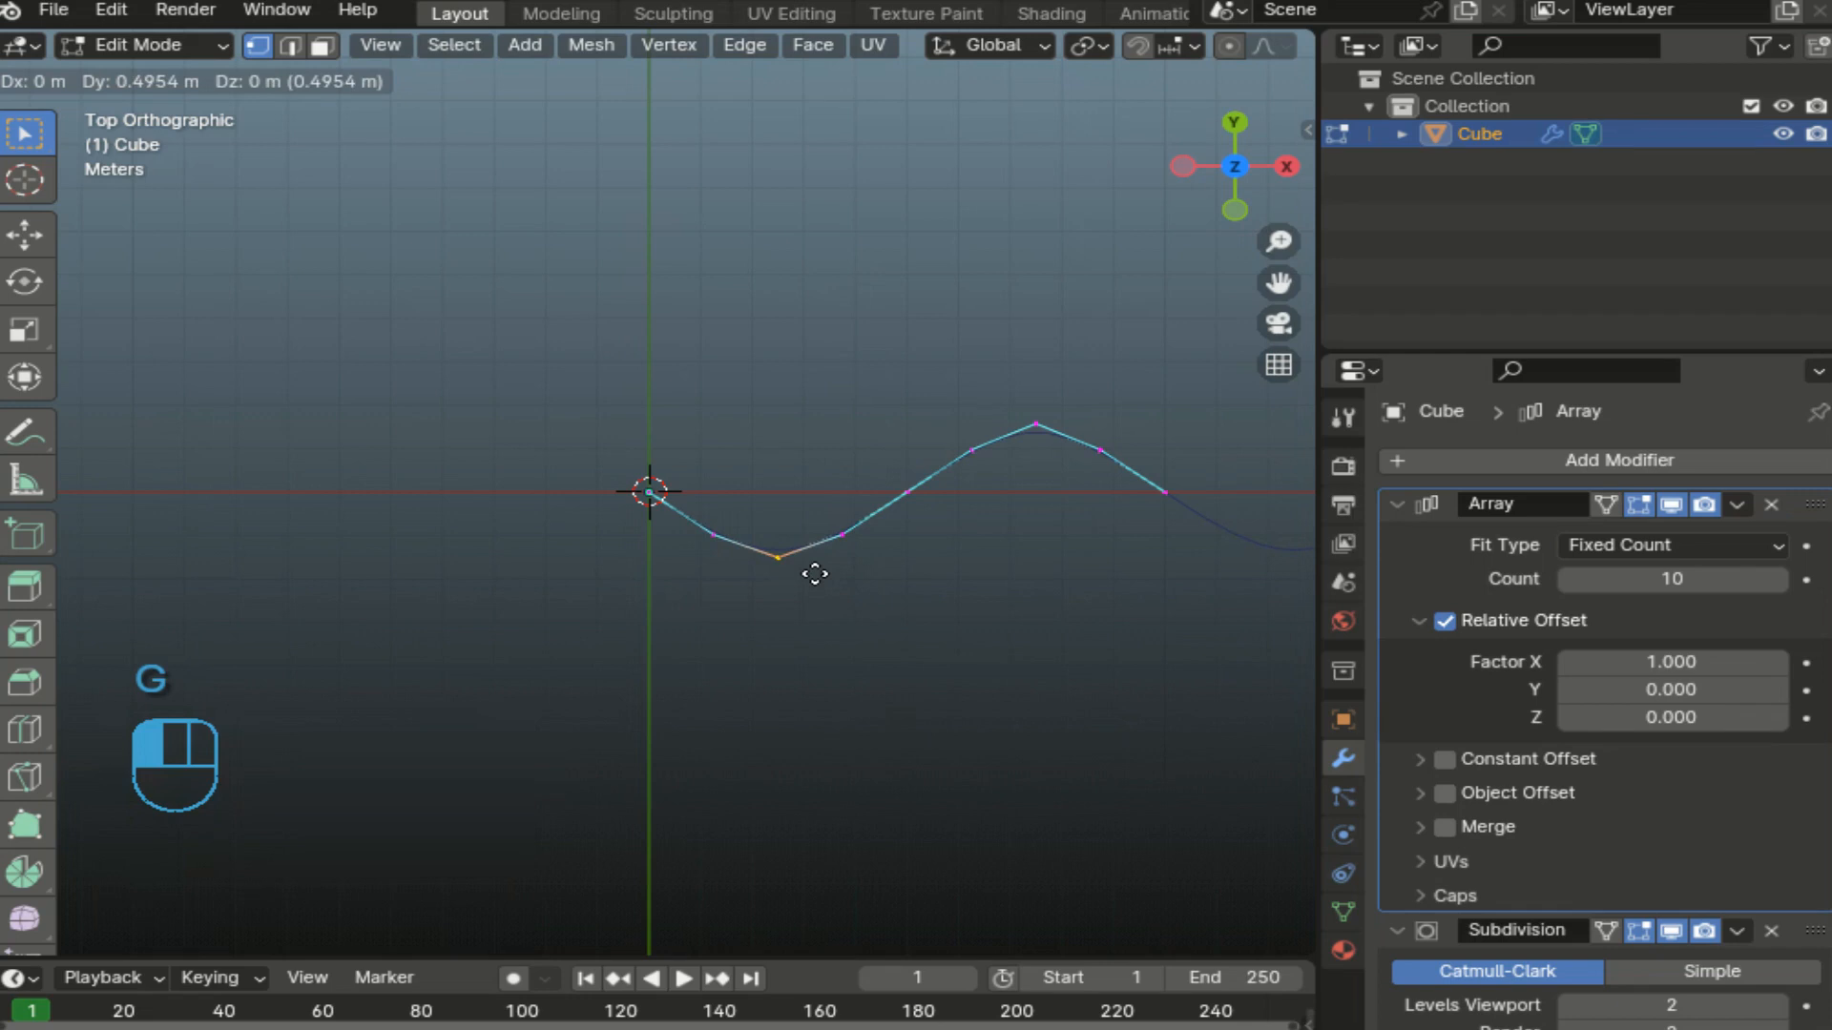
left_click(815, 573)
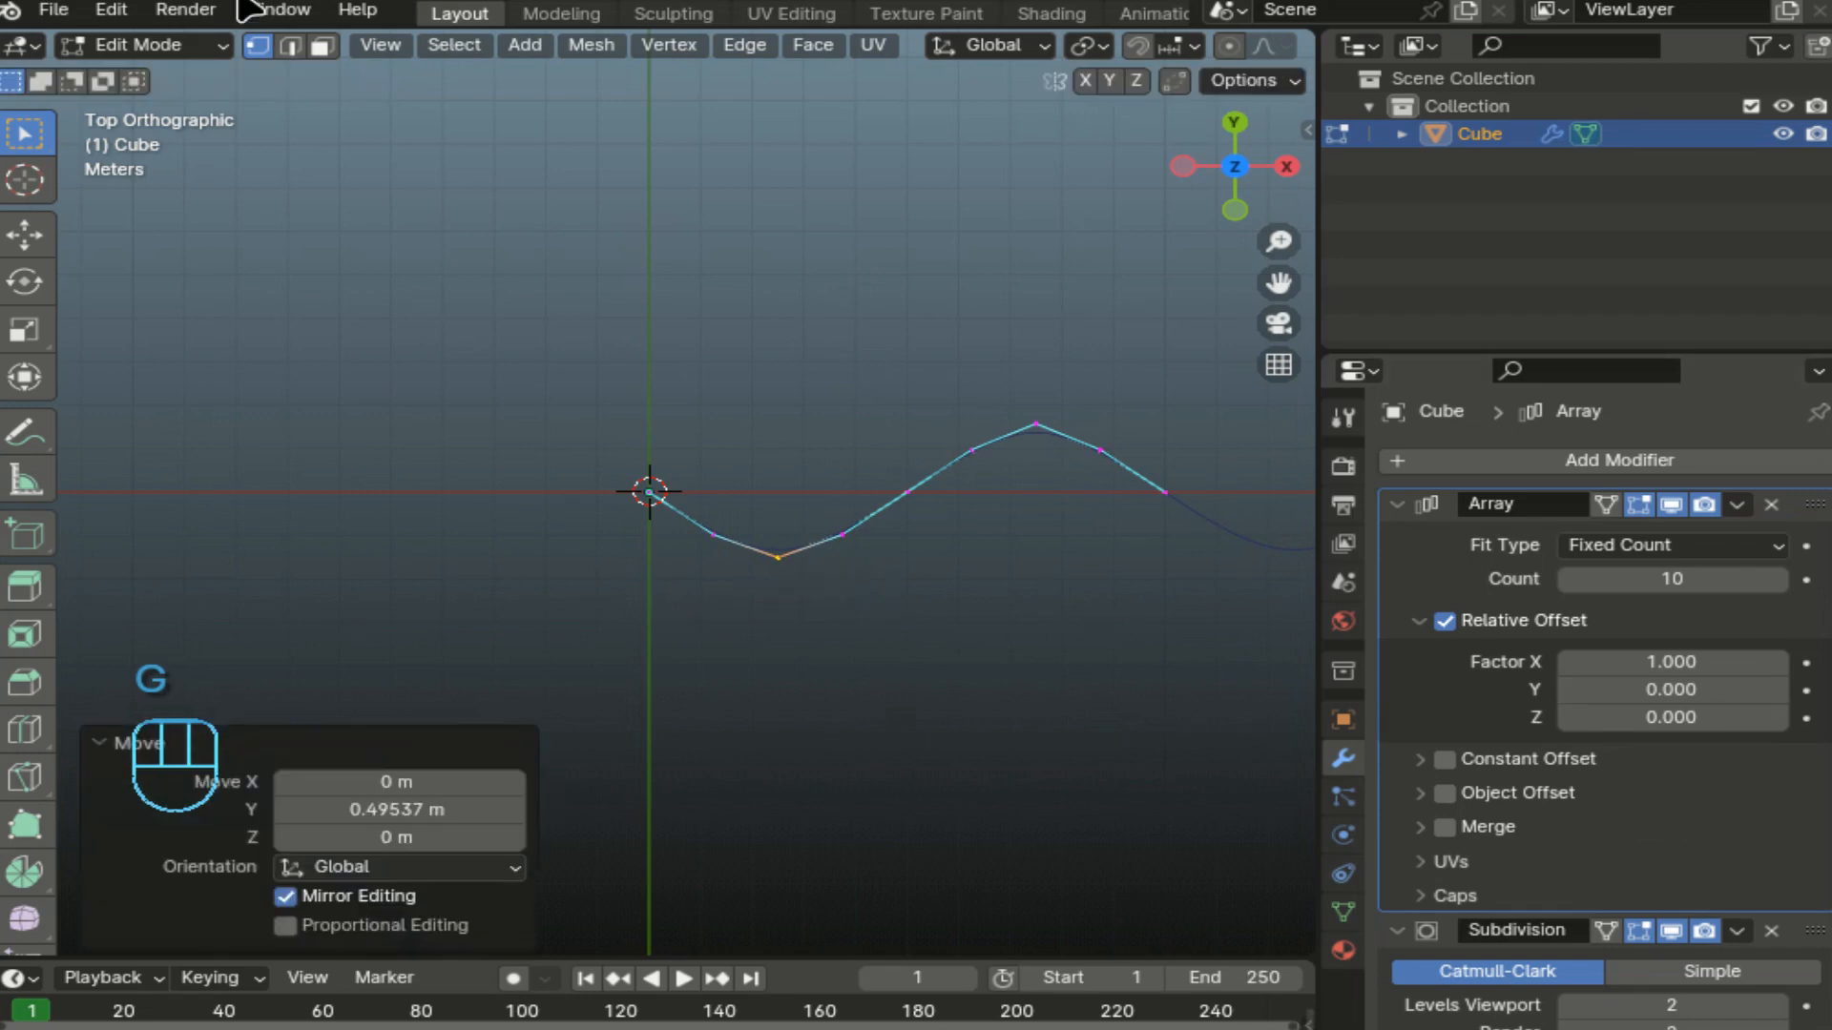
Return to Object Mode and apply the Array and Subdivision modifiers to the wavy line.
left_click(143, 45)
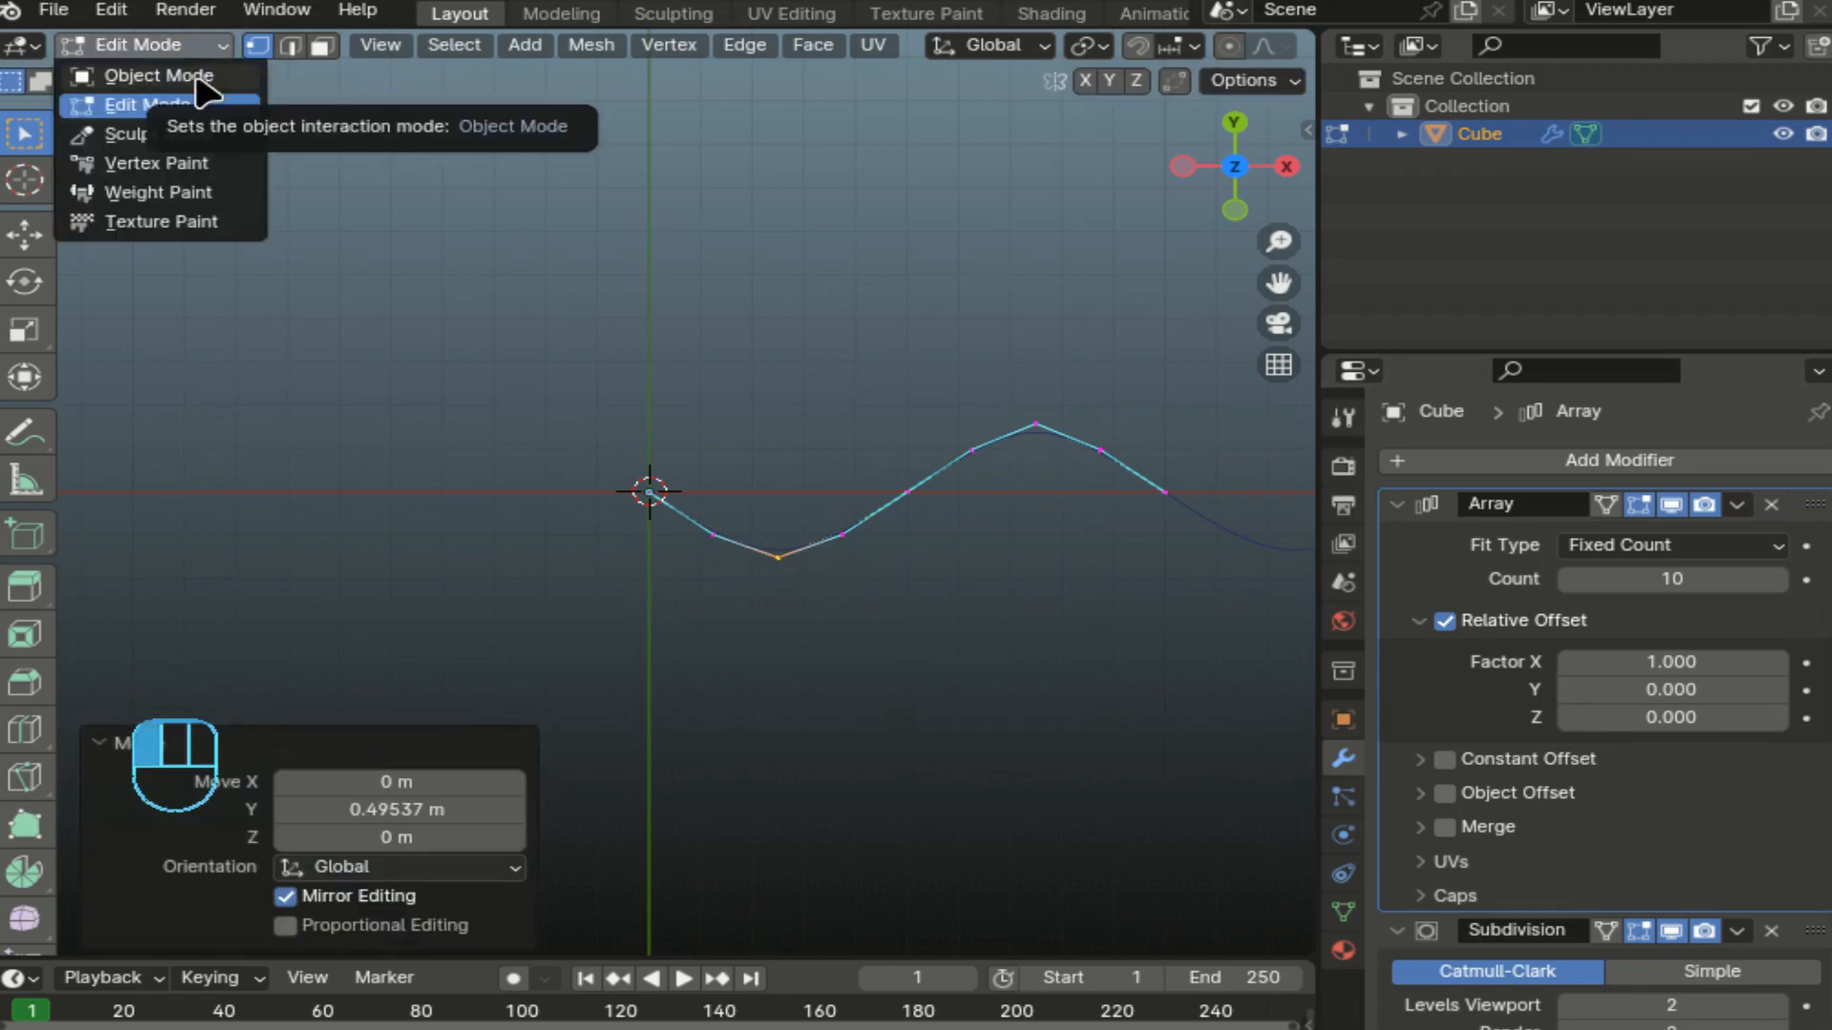
left_click(196, 76)
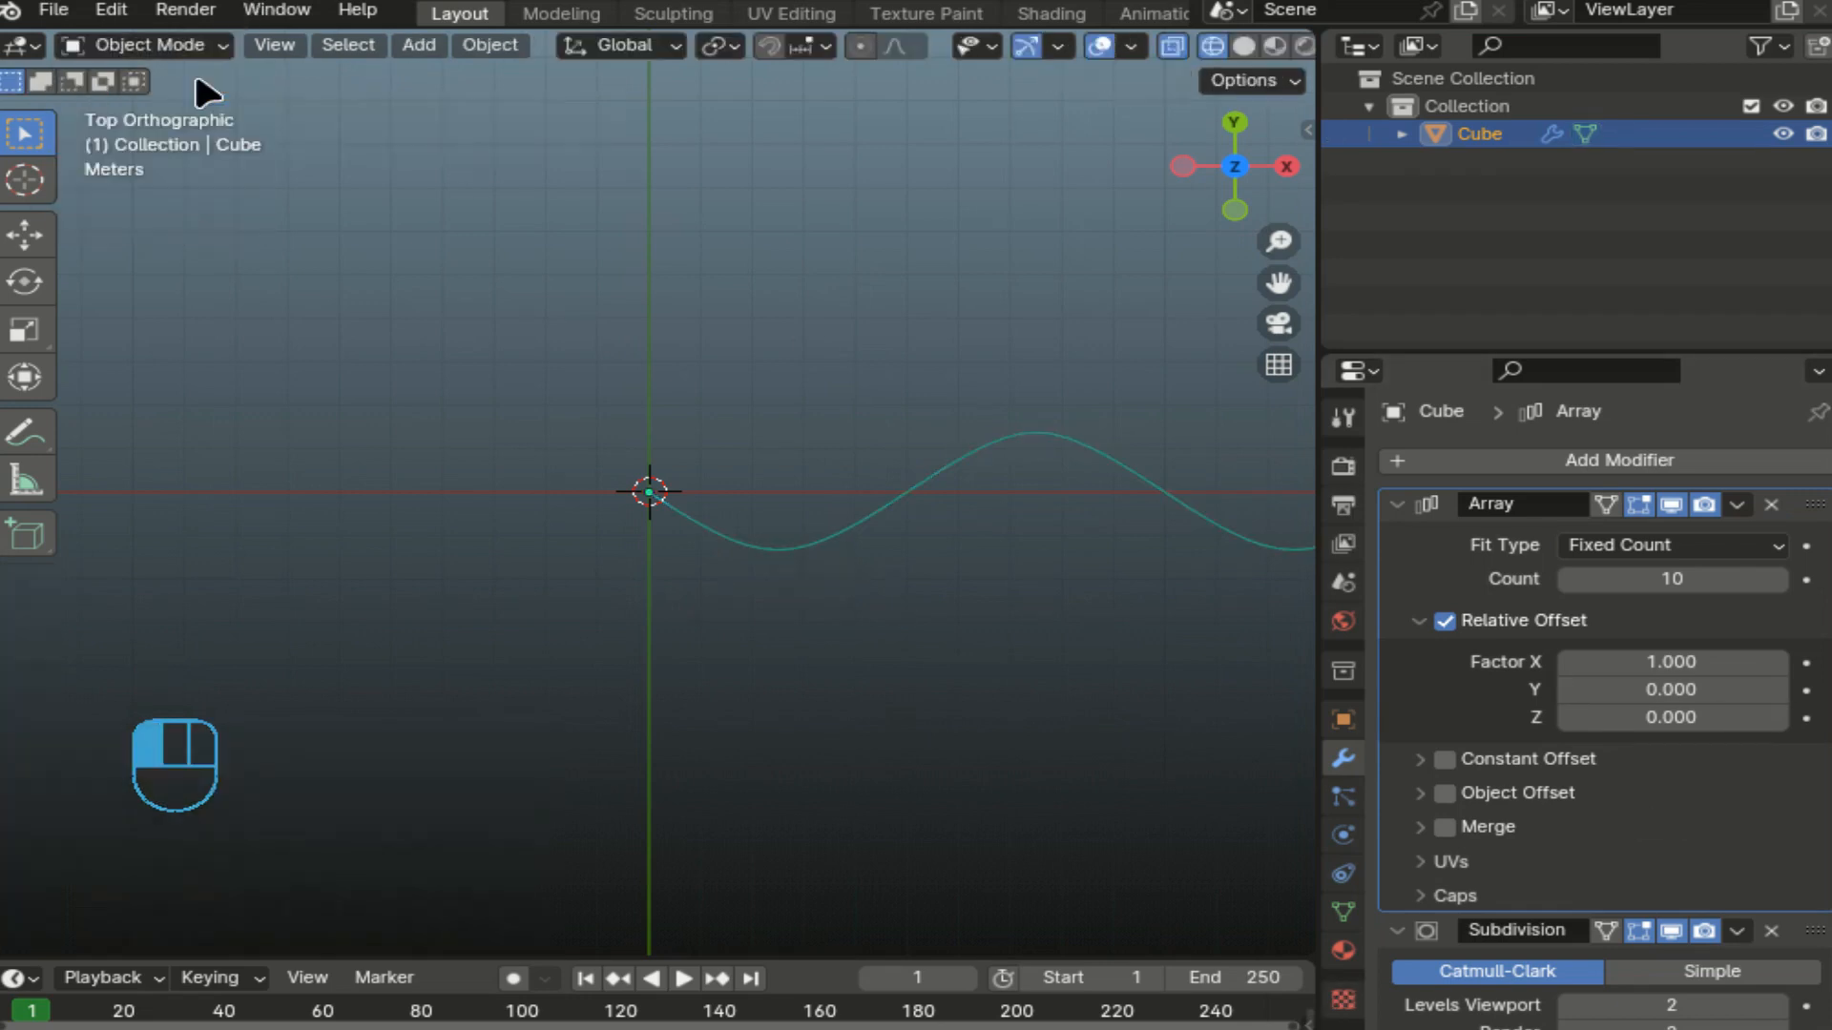
left_click(1734, 508)
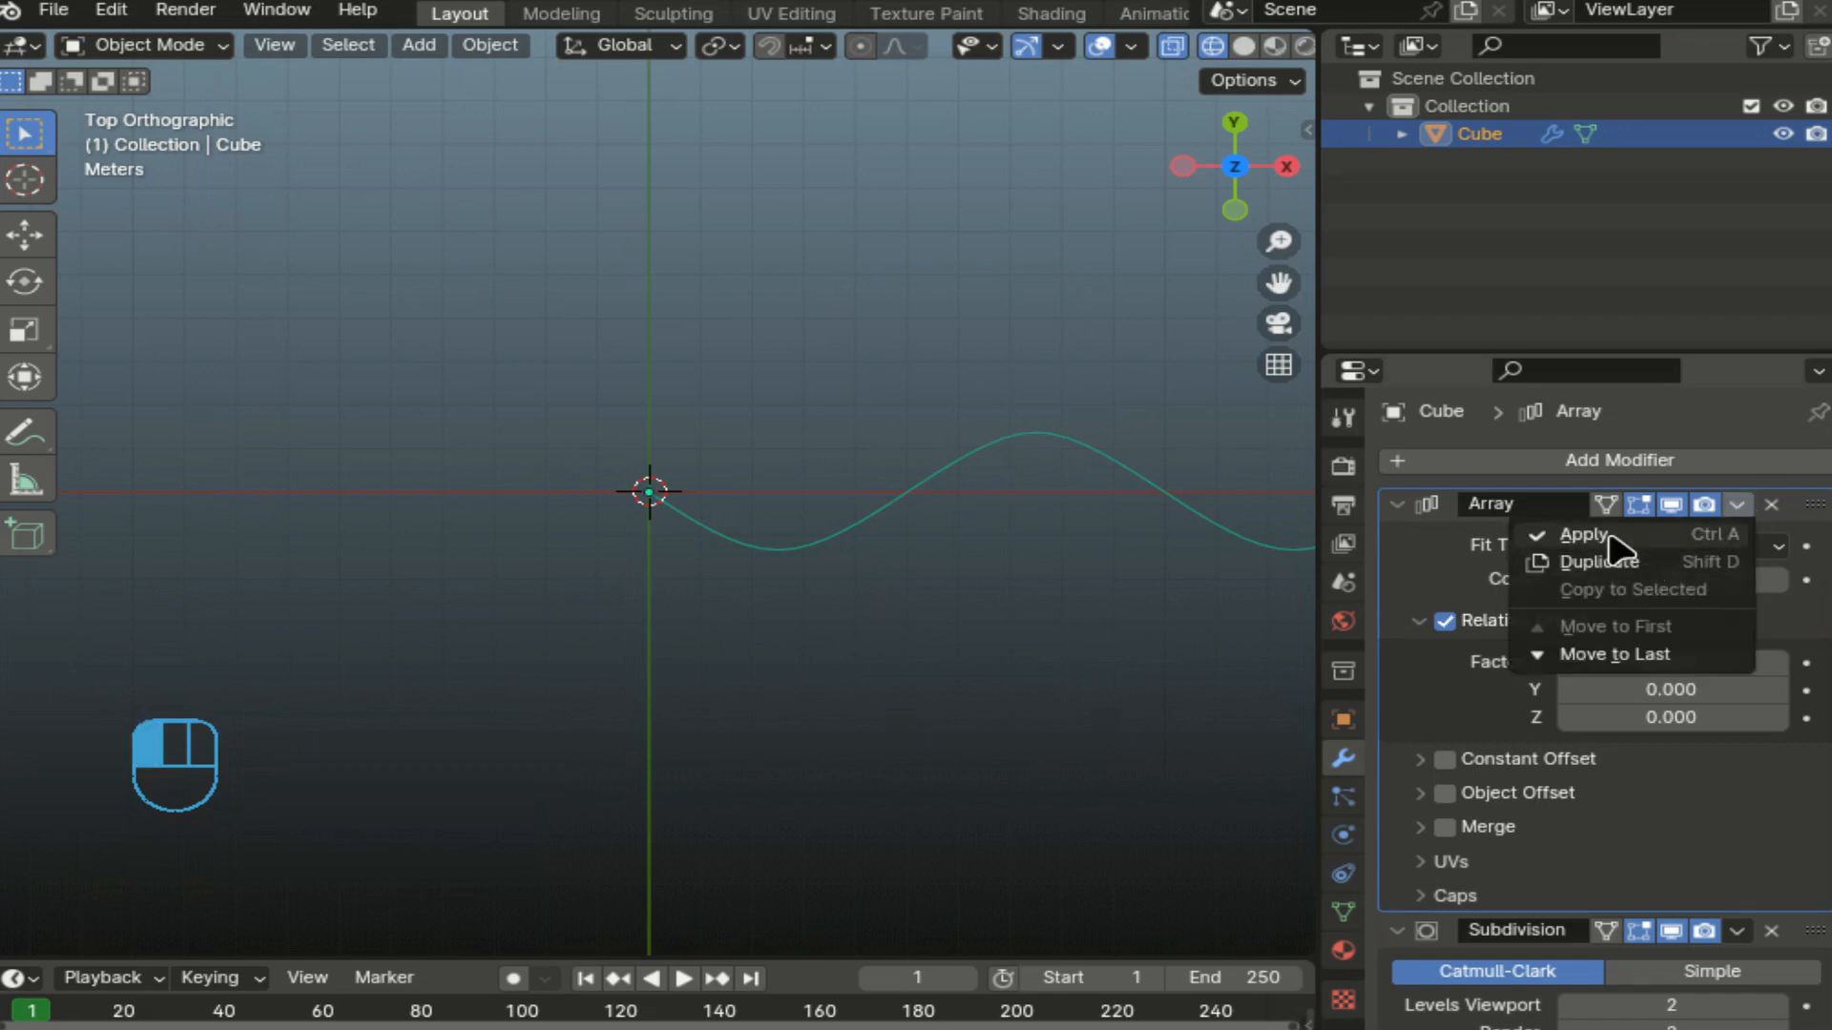
left_click(1612, 534)
left_click(1738, 507)
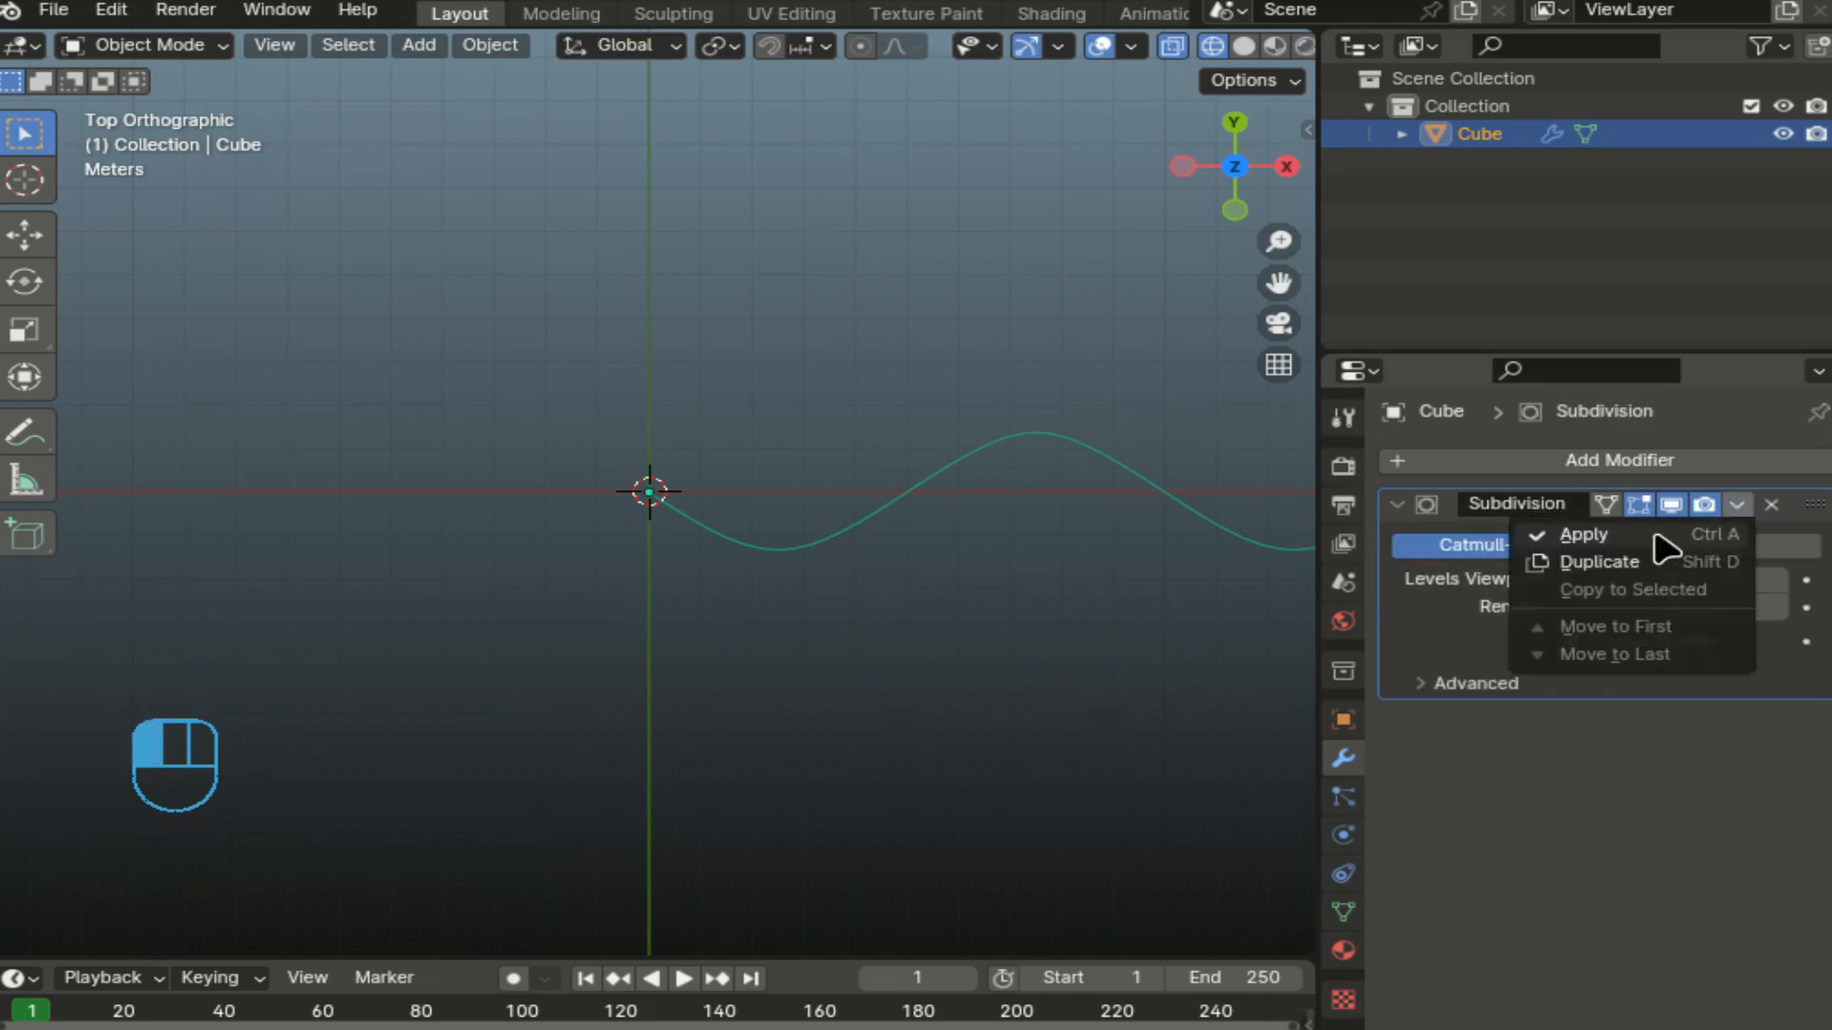
left_click(1561, 534)
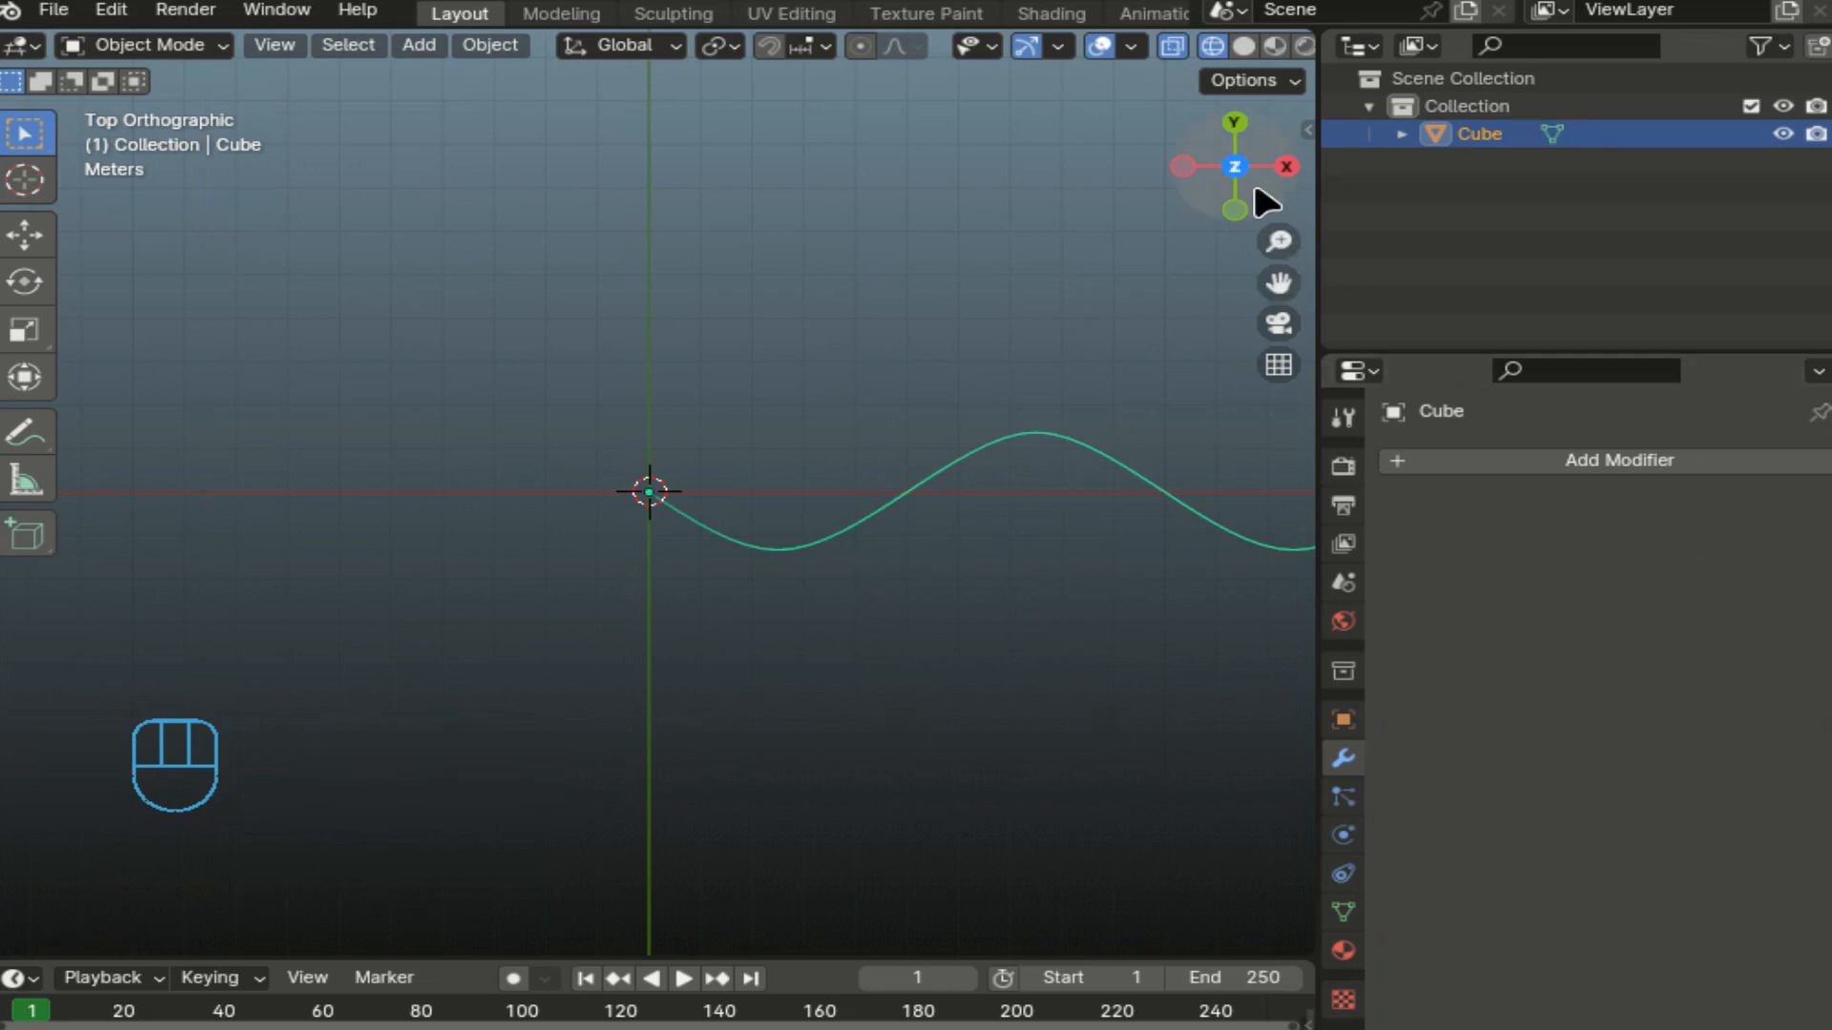
Add a Simple Deform modifier to the wavy line.
left_click_drag(1278, 246, 1349, 372)
left_click_drag(1298, 291, 1009, 387)
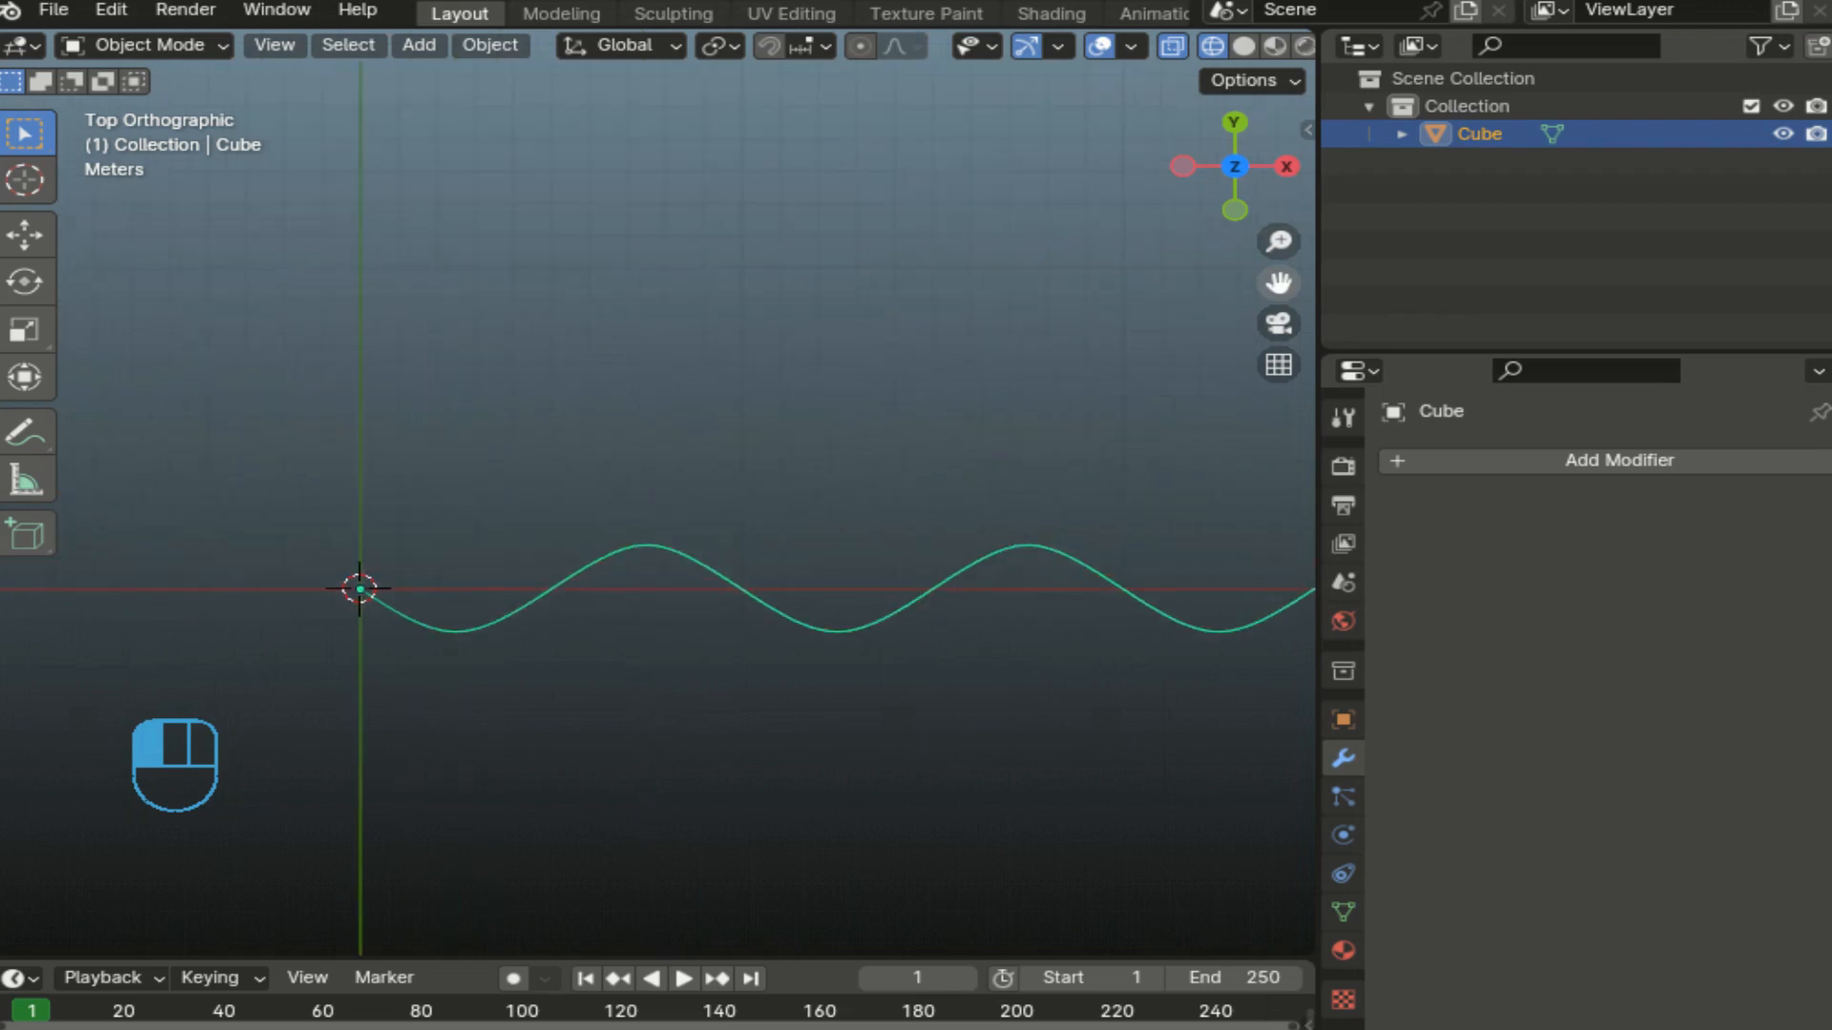
left_click_drag(1291, 268, 1144, 342)
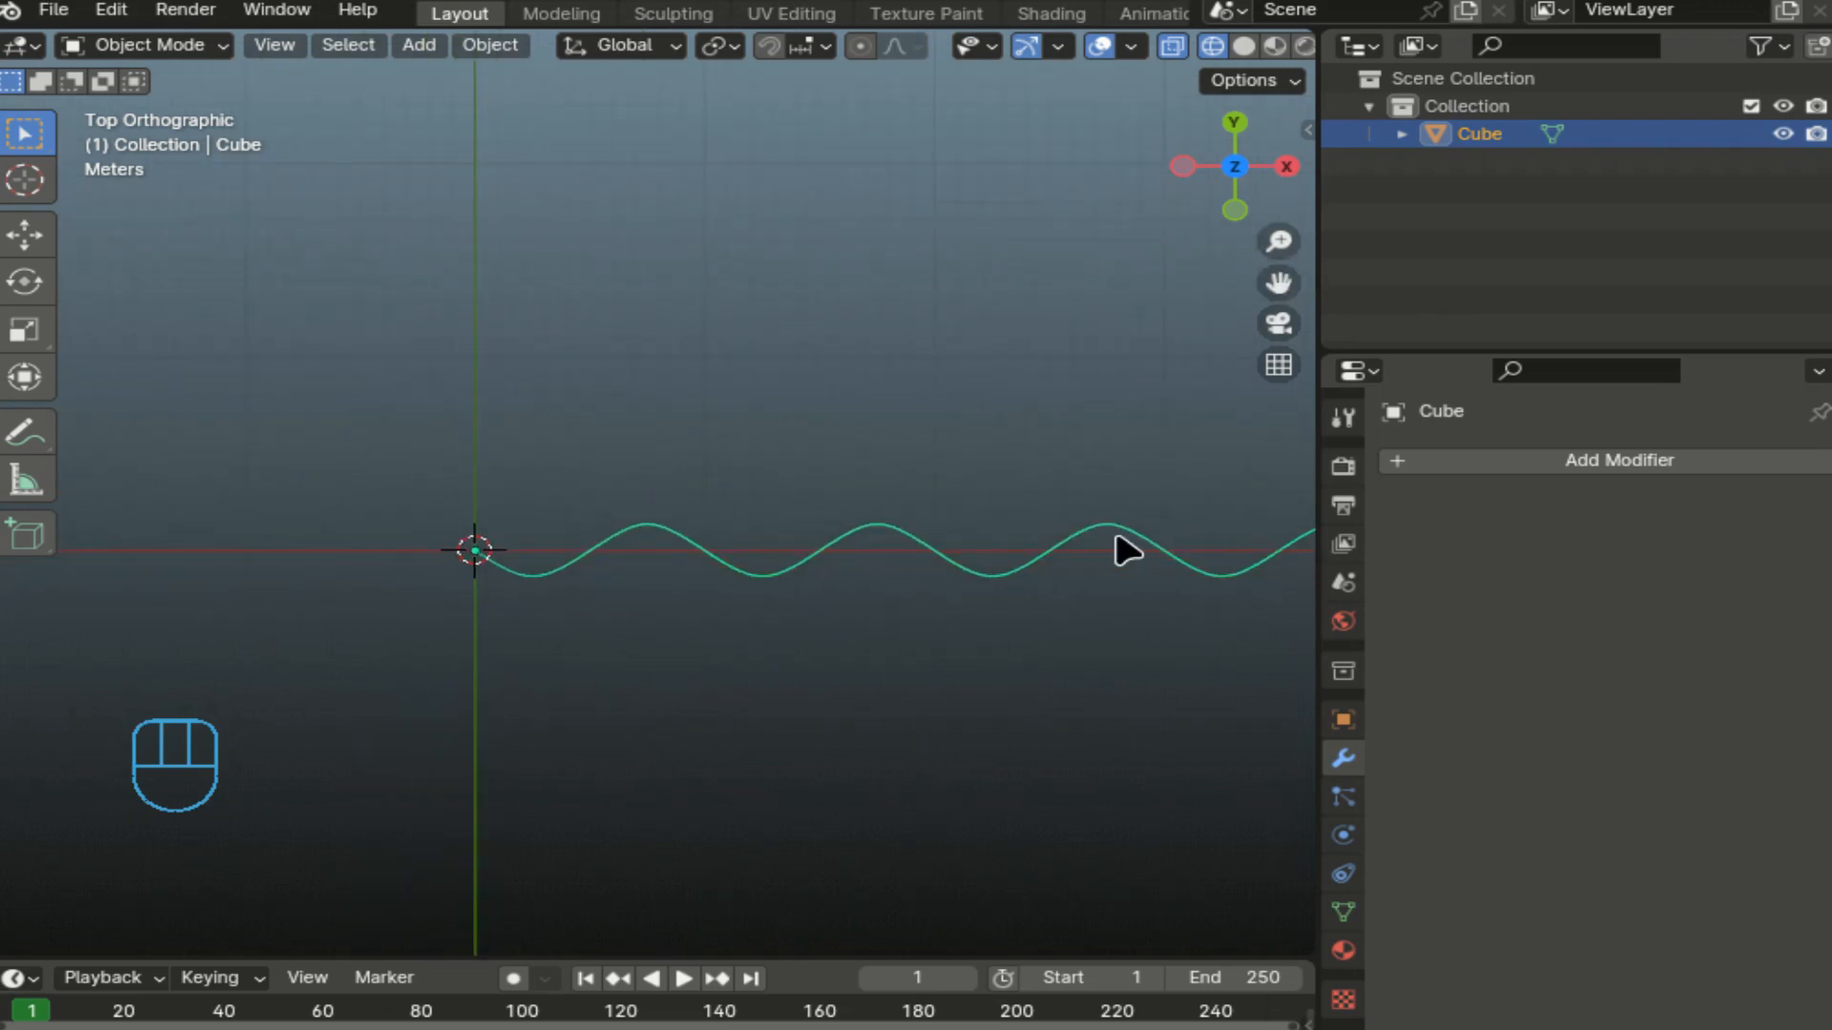
left_click(1547, 462)
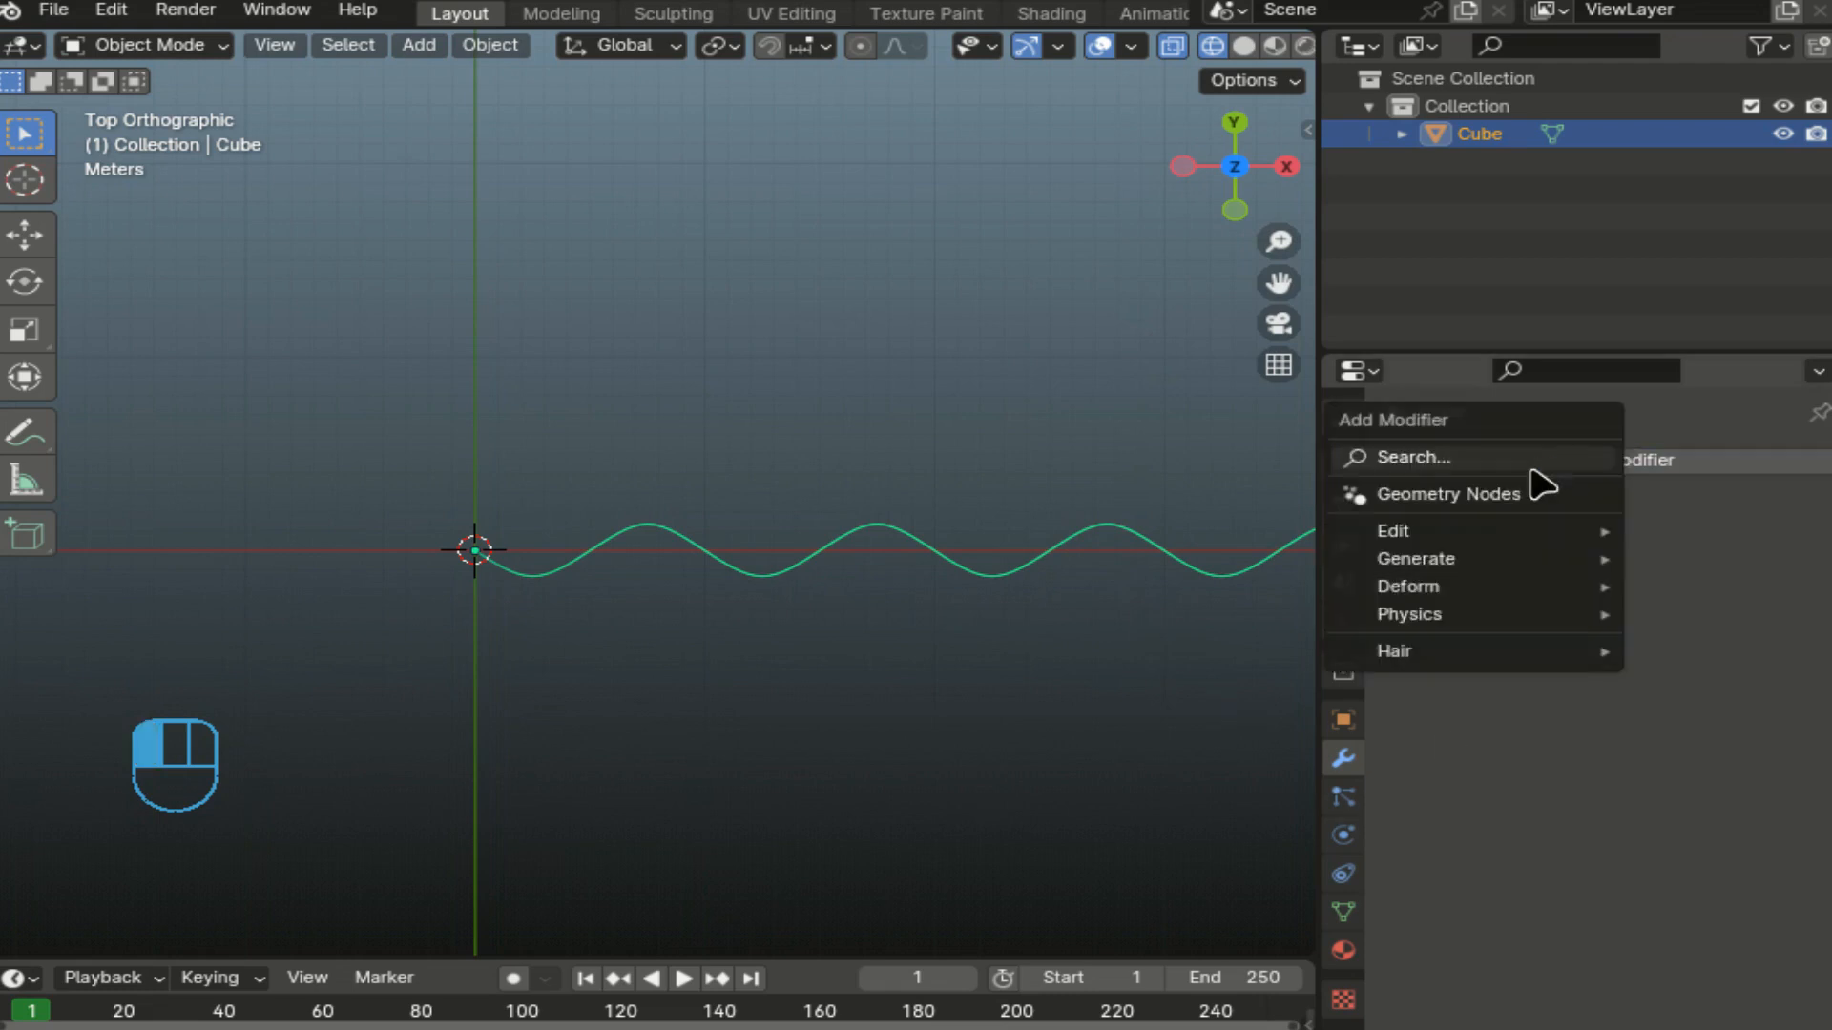
left_click(1452, 461)
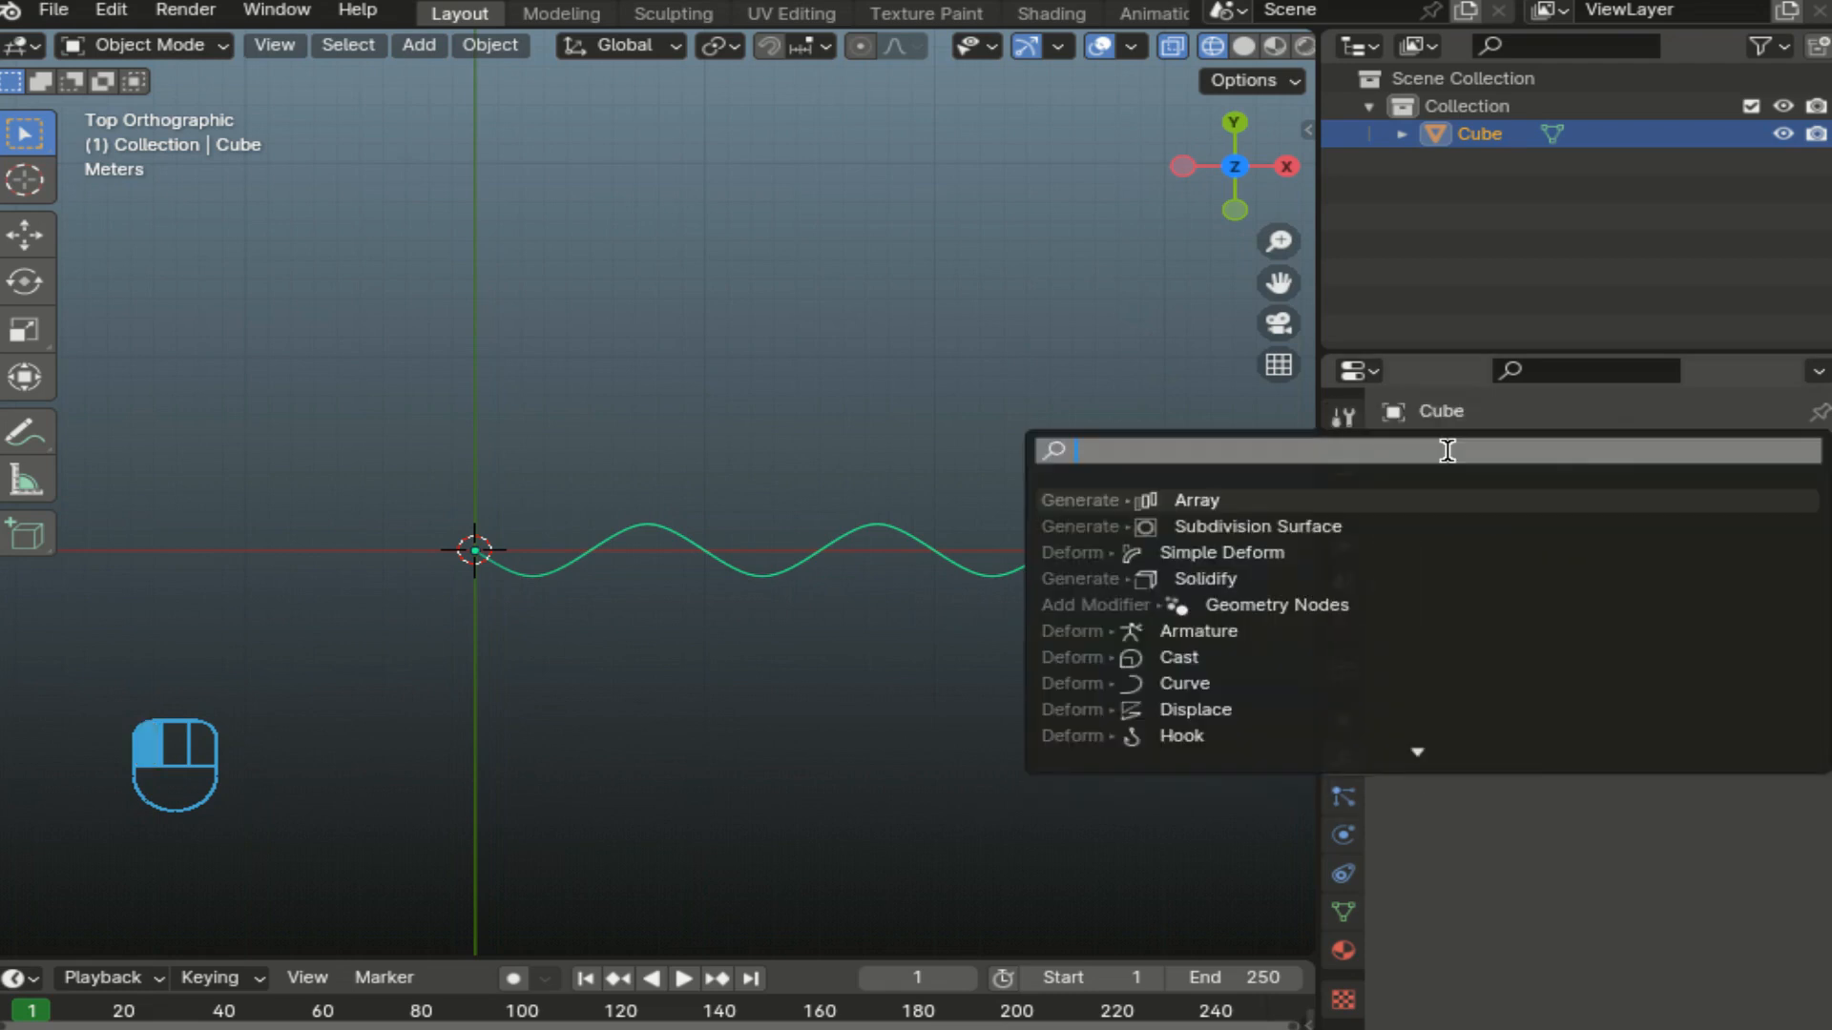
type("si")
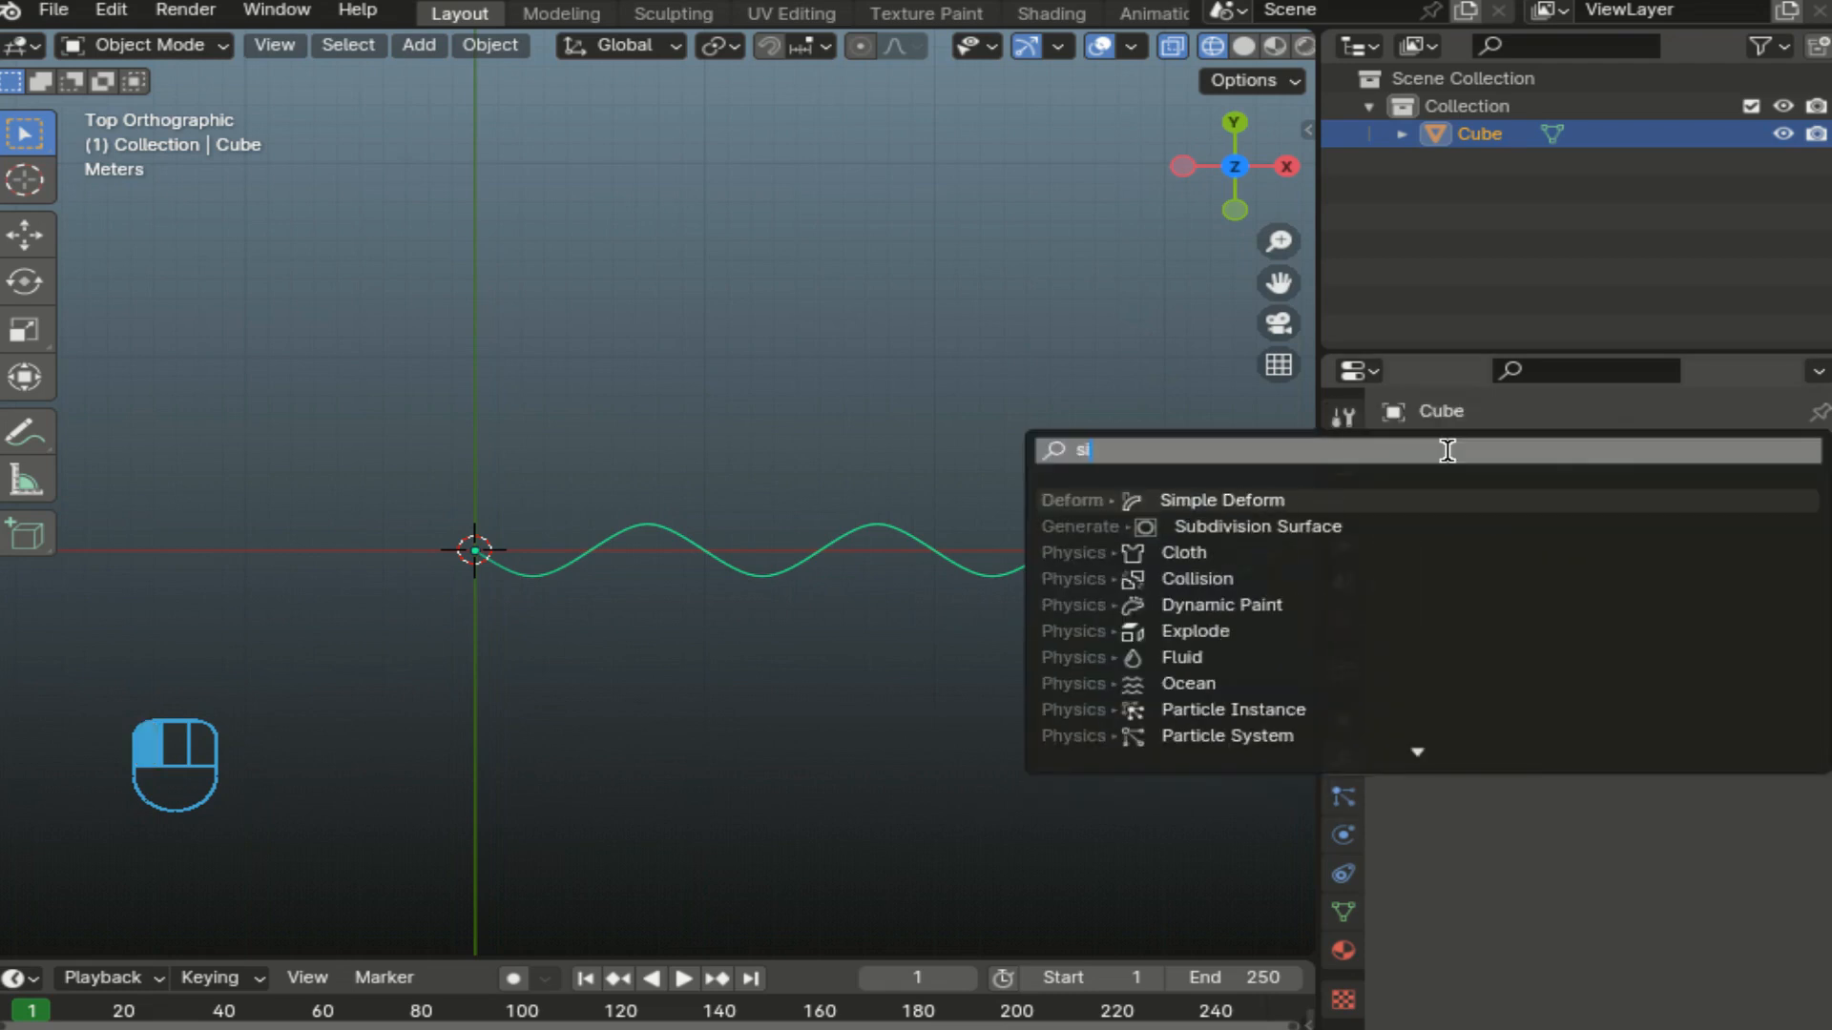
type("m")
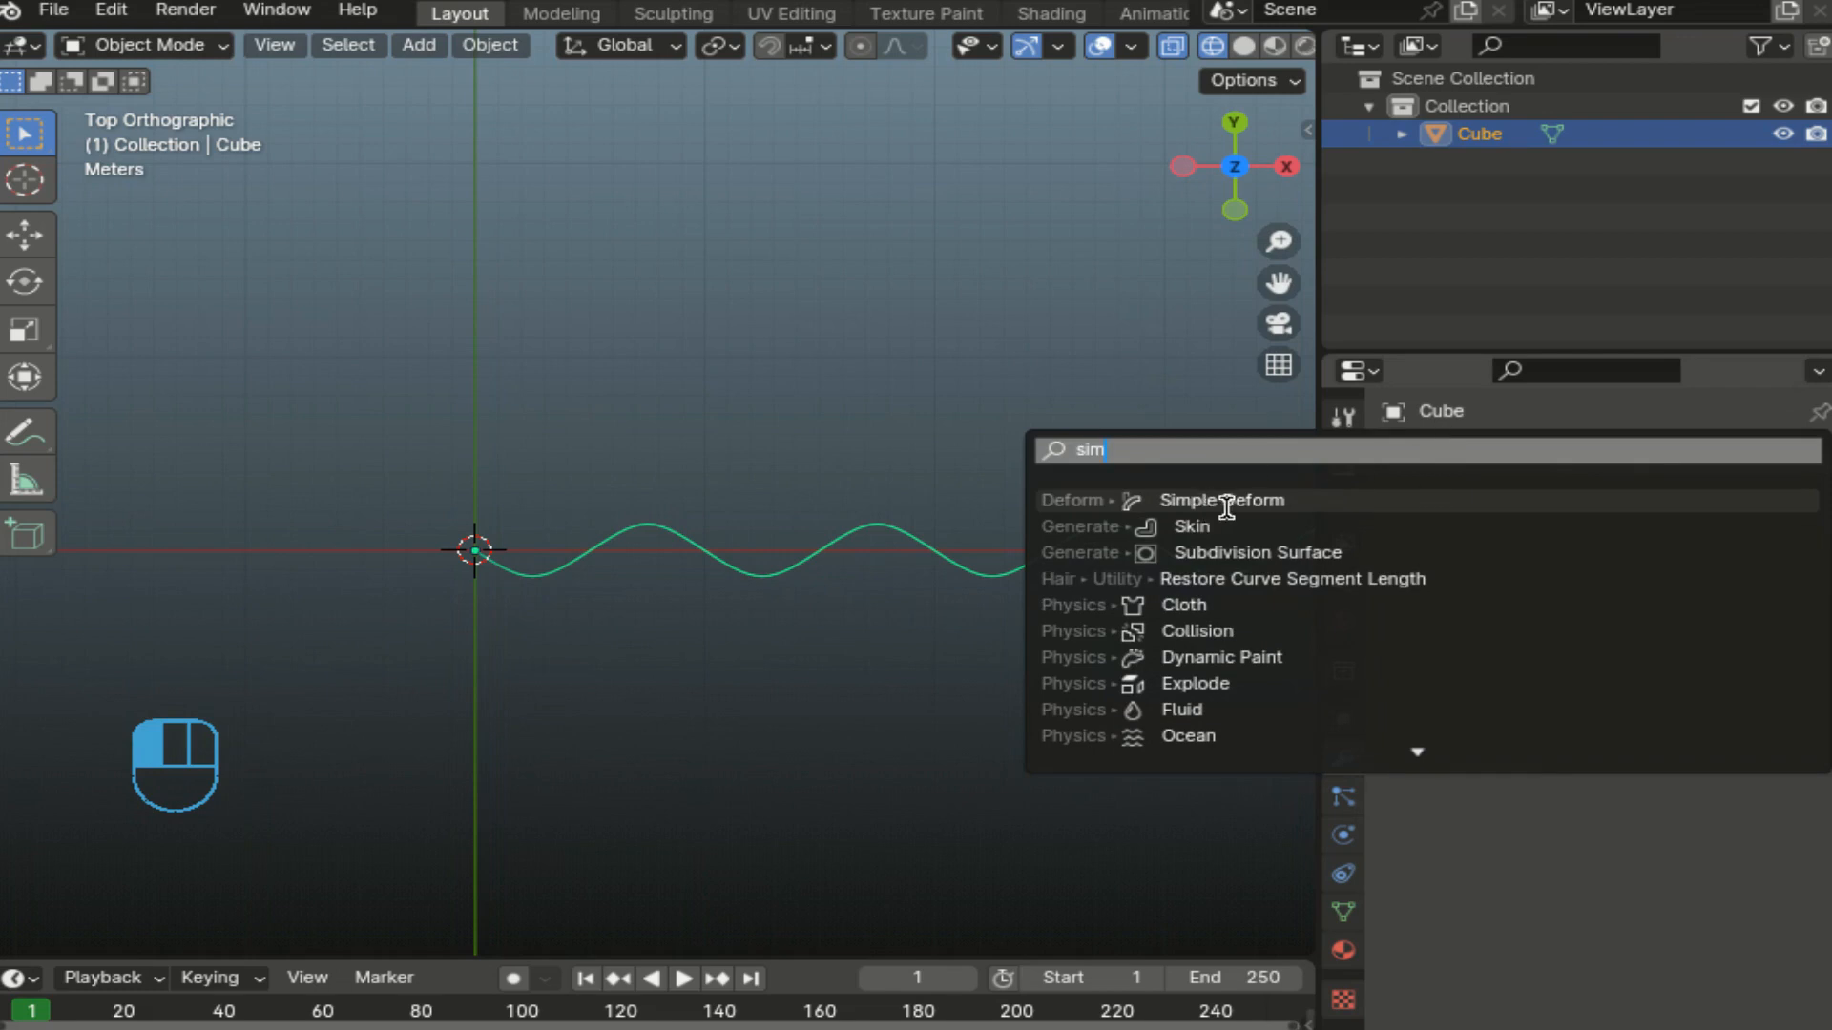
left_click(1226, 501)
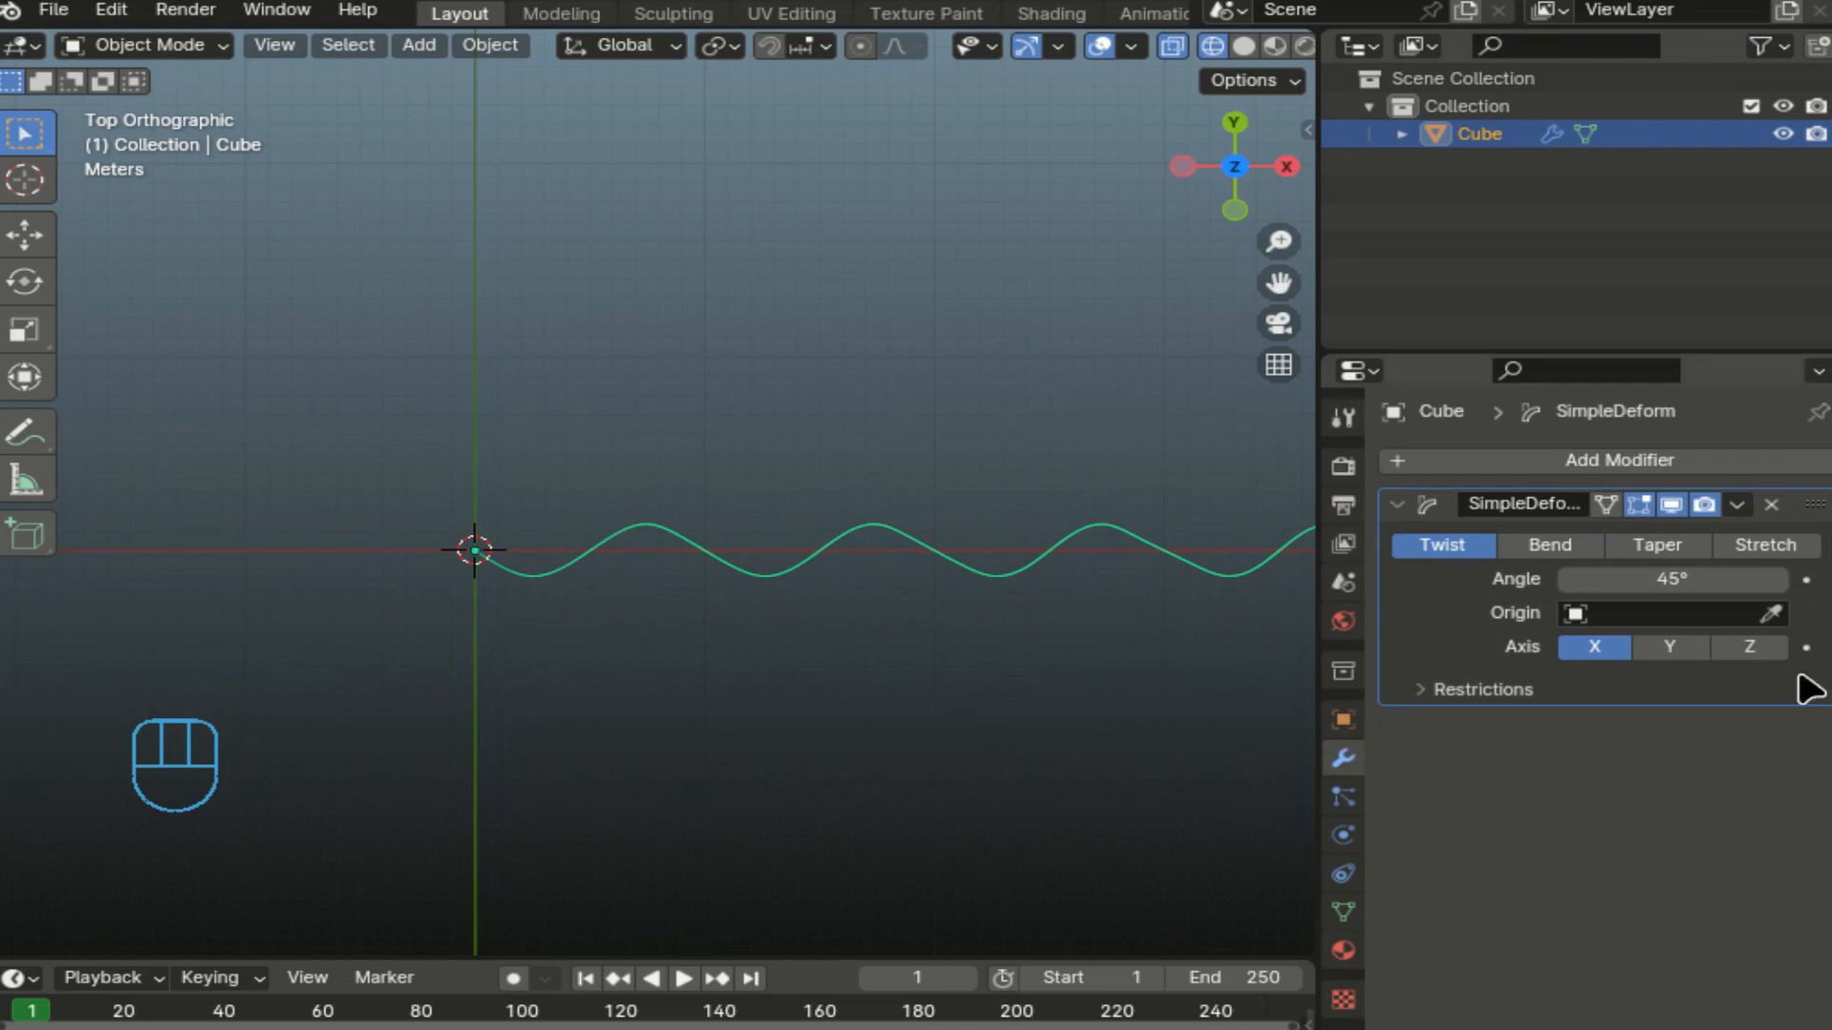
Set the Simple Deform modifier to Bend around the Z axis with an angle of 360°.
left_click(1554, 551)
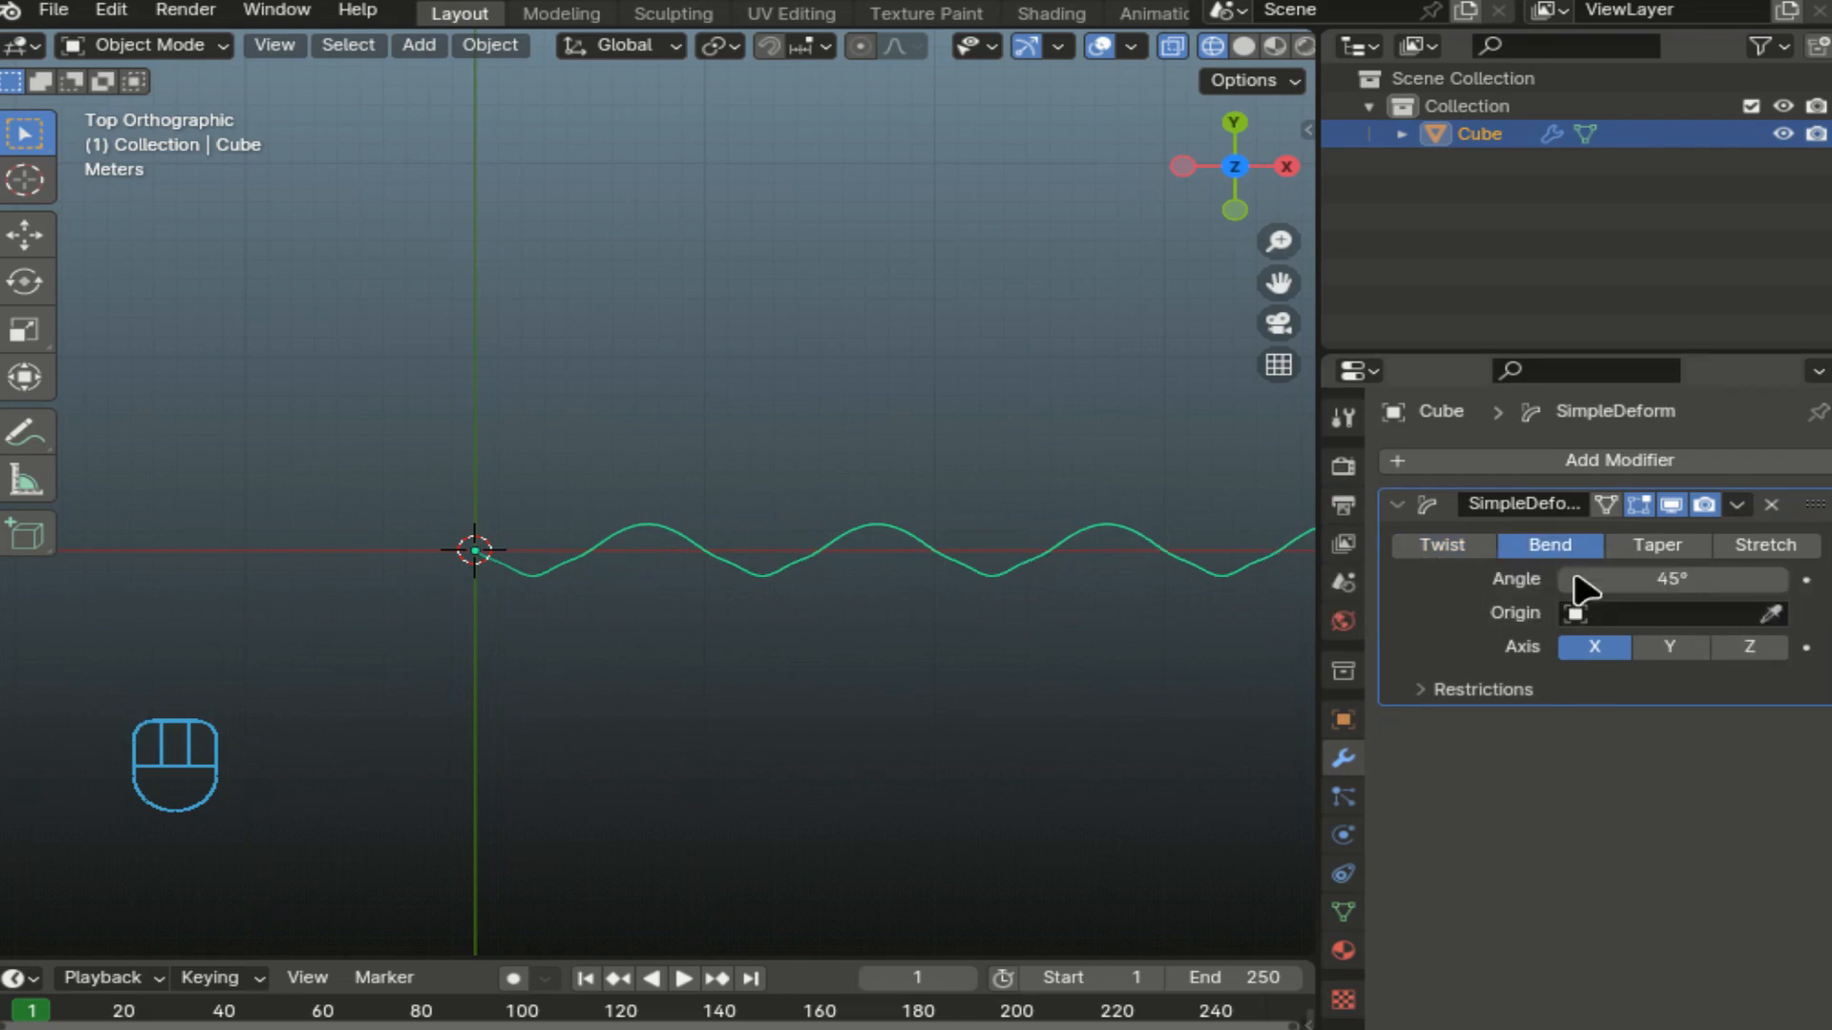
left_click(1750, 647)
left_click(1671, 579)
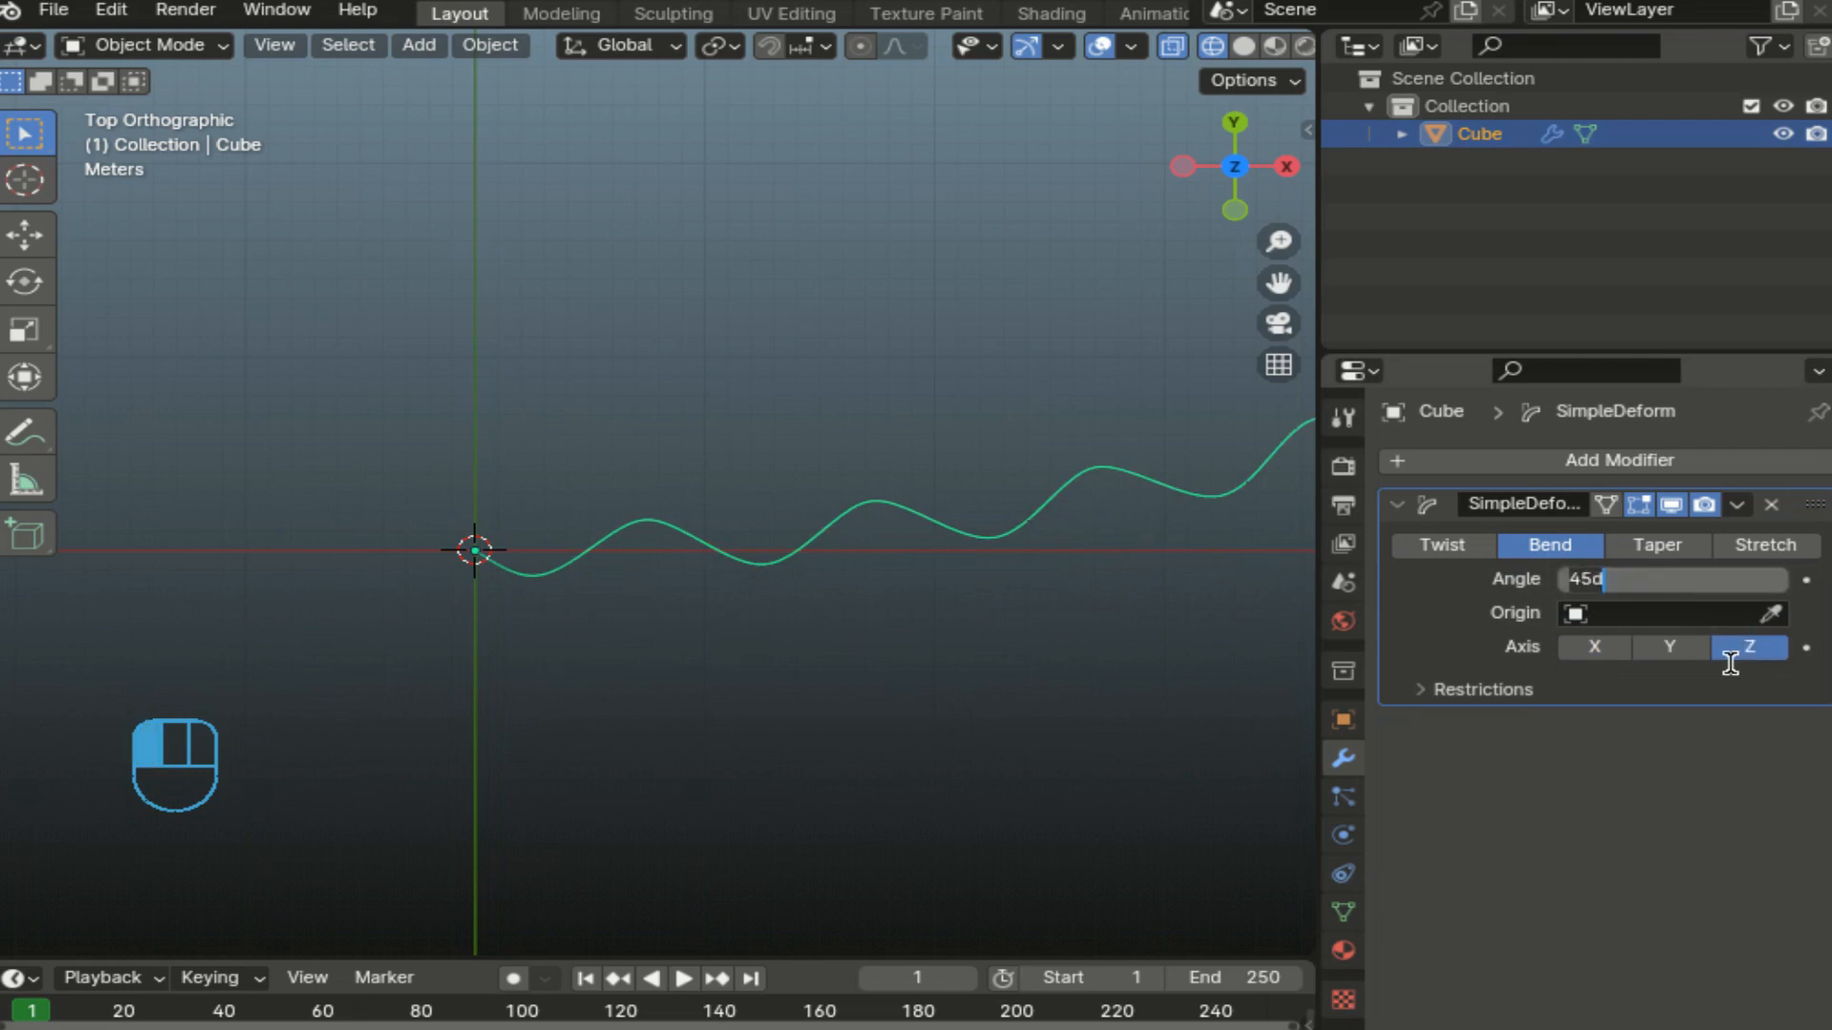
type("360")
left_click(1730, 664)
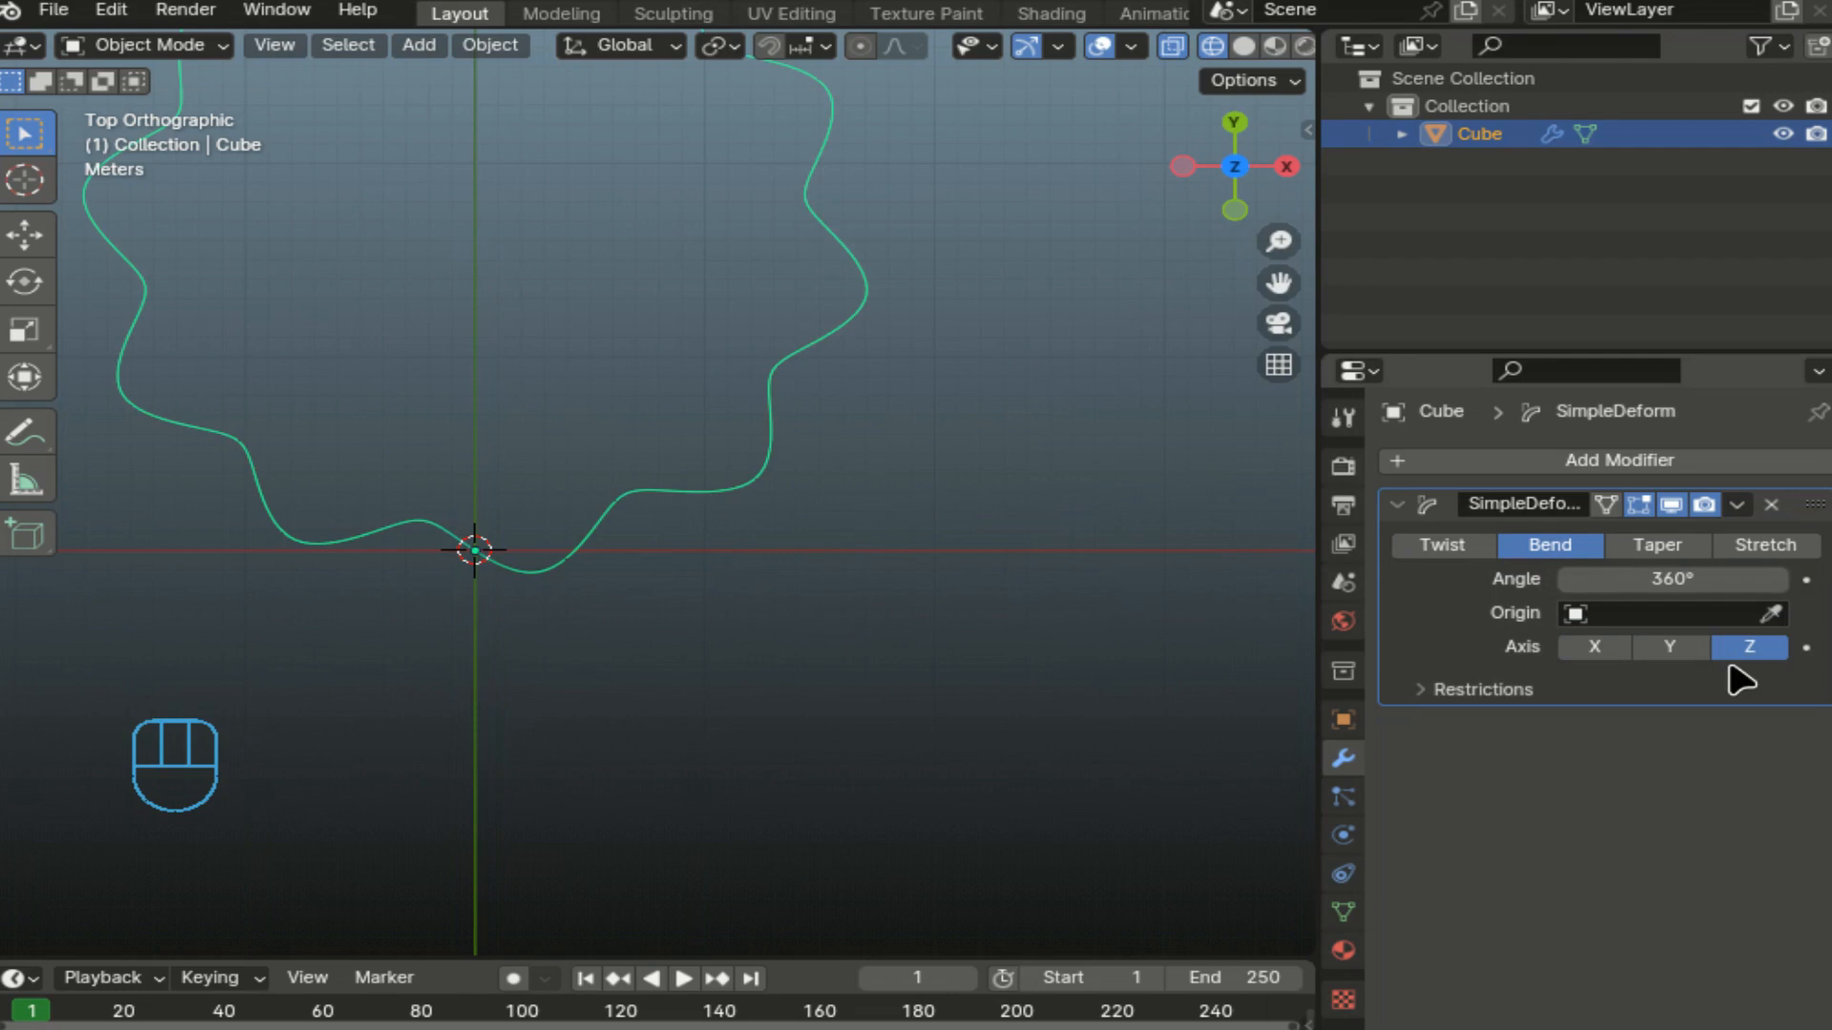
Apply the Simple Deform modifier to the closed wavy ring.
left_click_drag(1278, 282, 1410, 546)
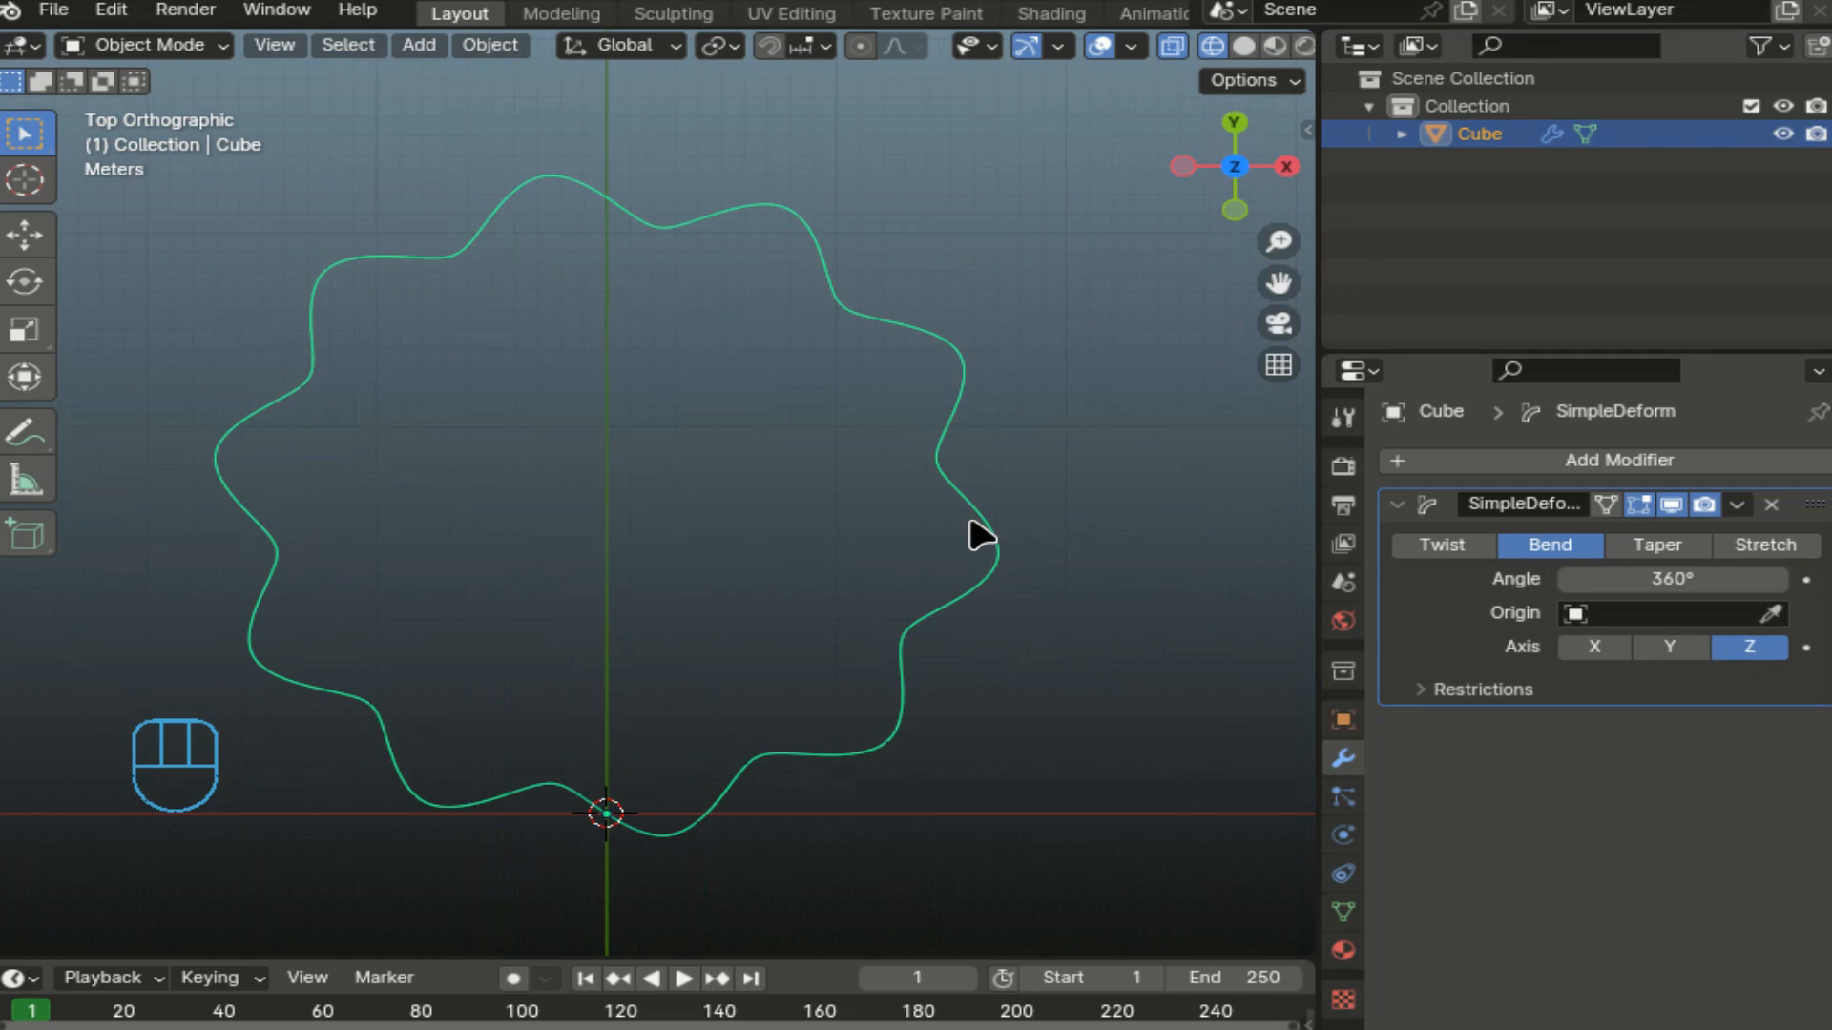
left_click(1737, 503)
left_click(1610, 540)
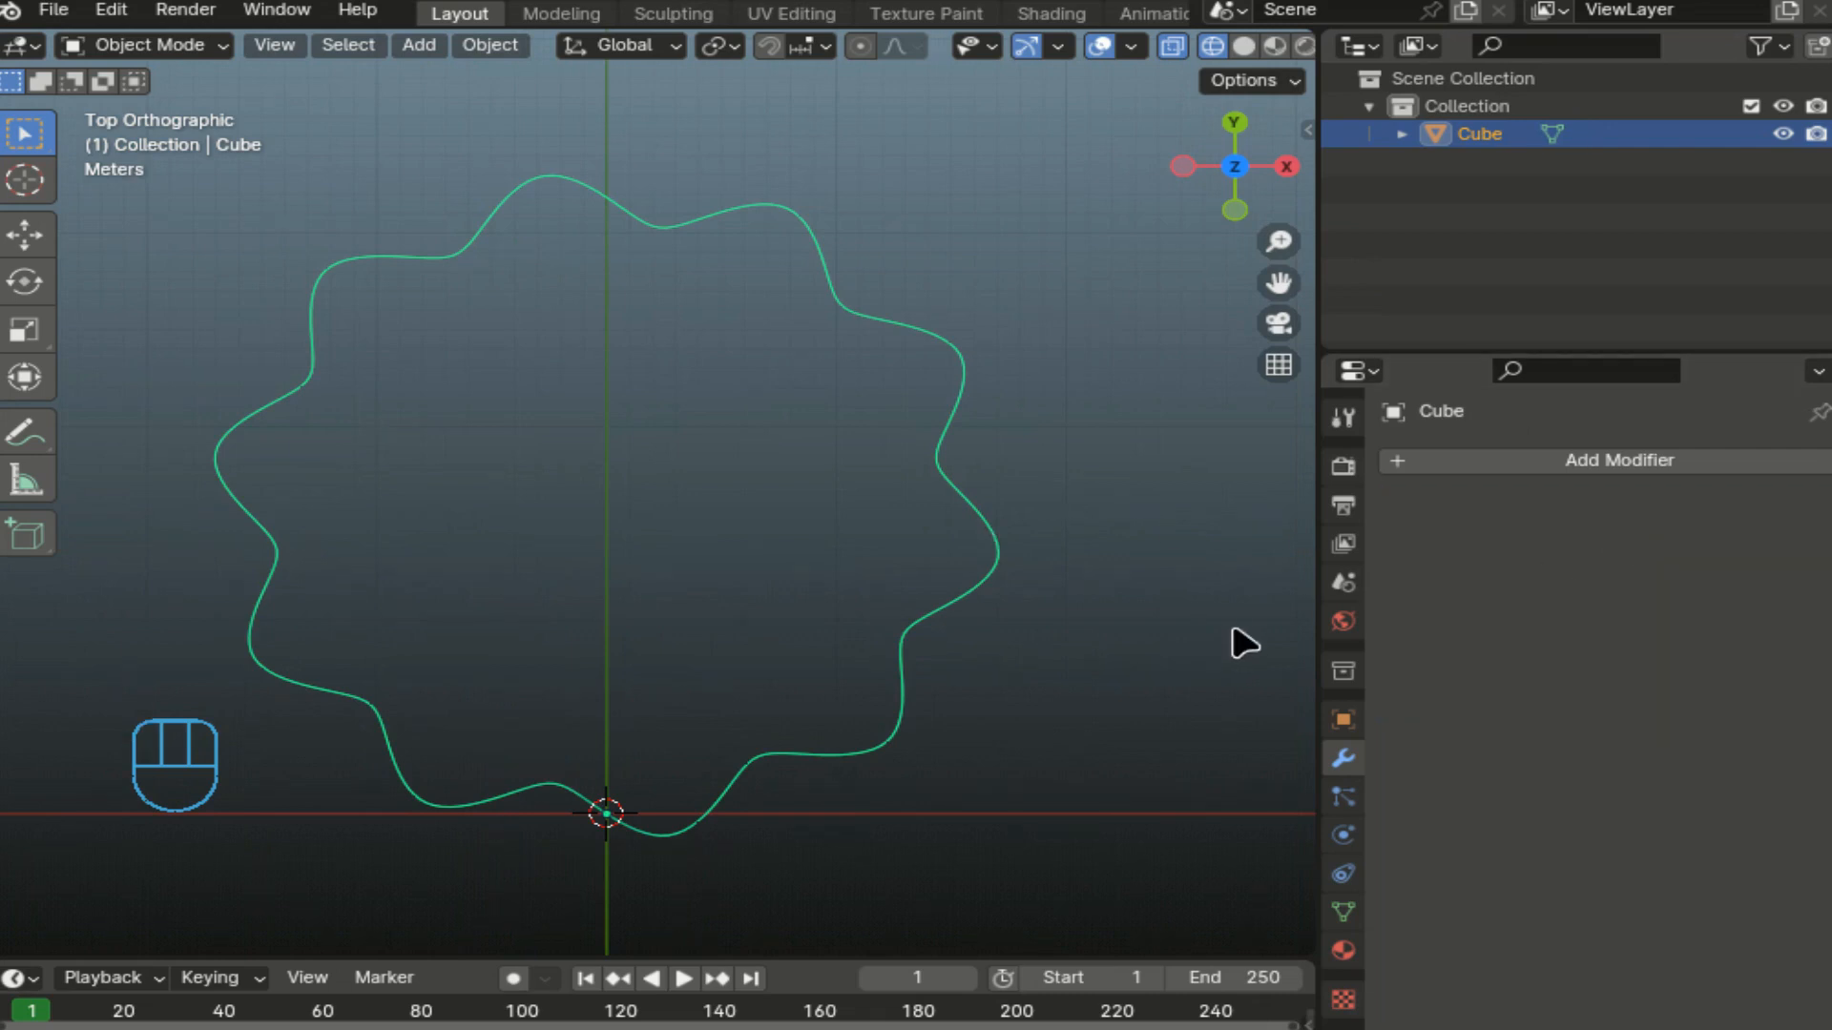
Merge all vertices of the wavy ring by distance in Edit Mode and return to Object Mode.
left_click(183, 43)
left_click(143, 105)
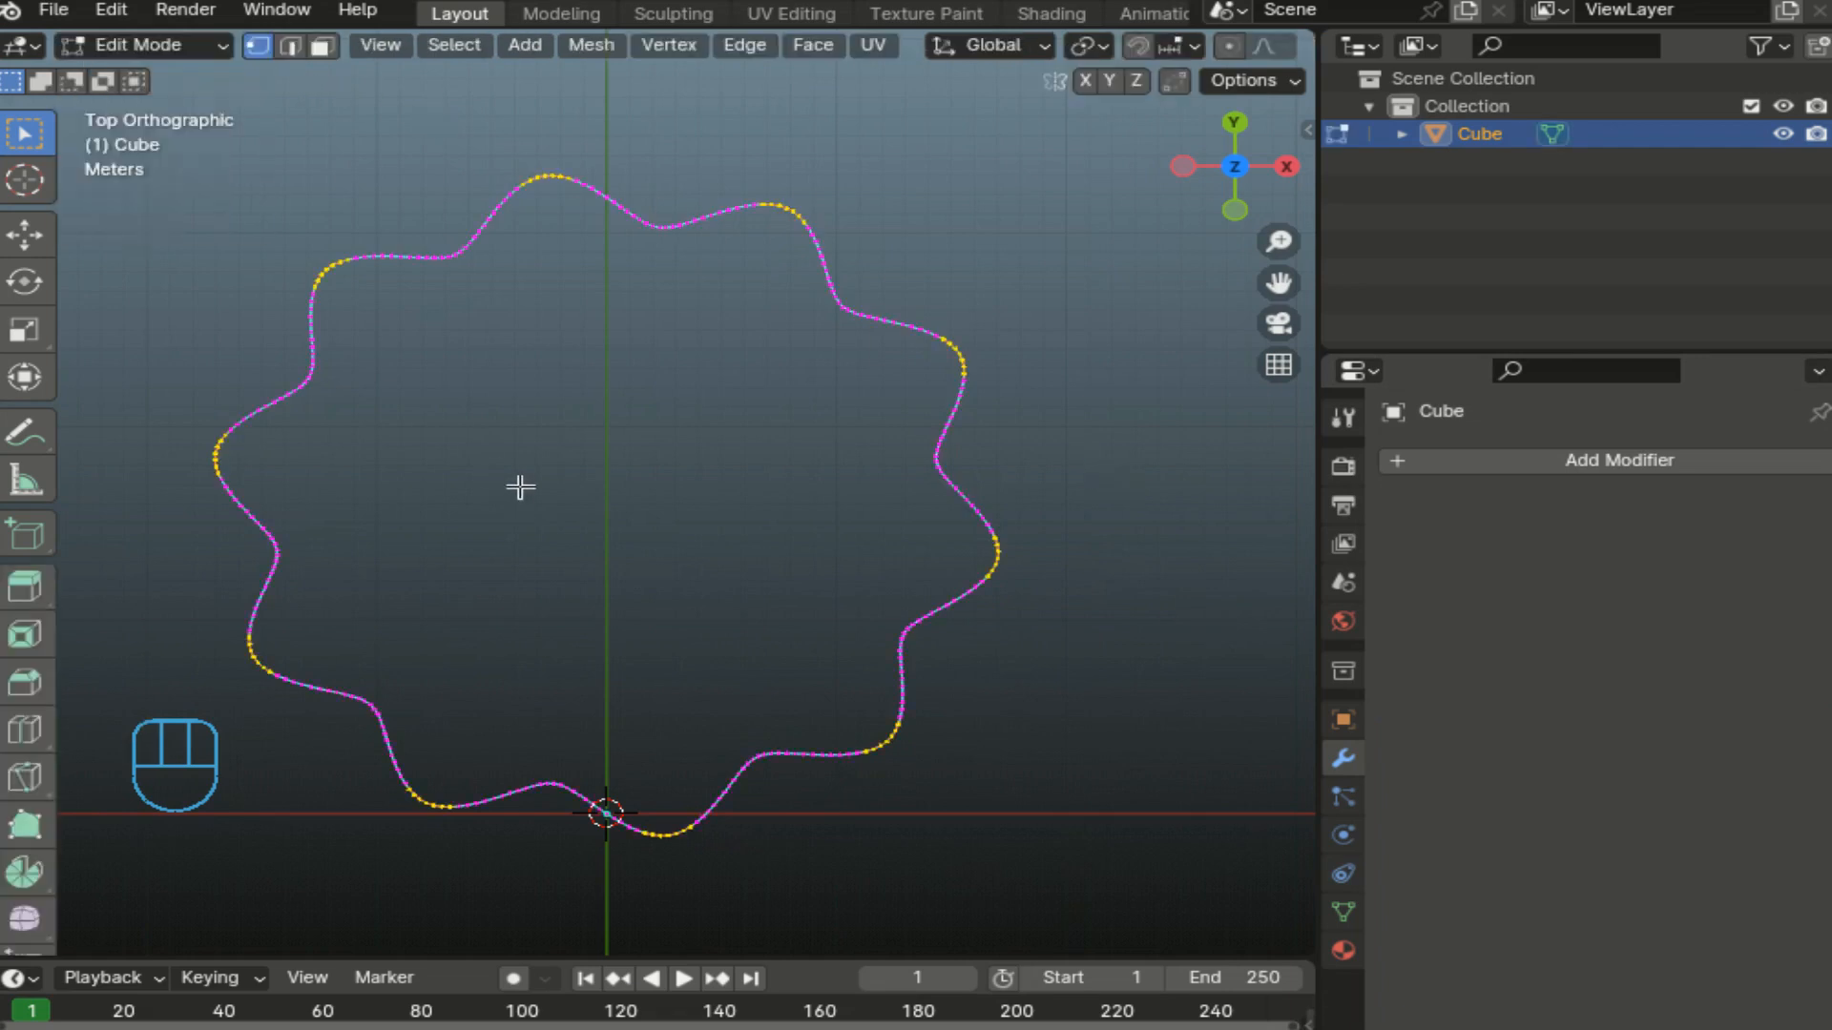
key("a")
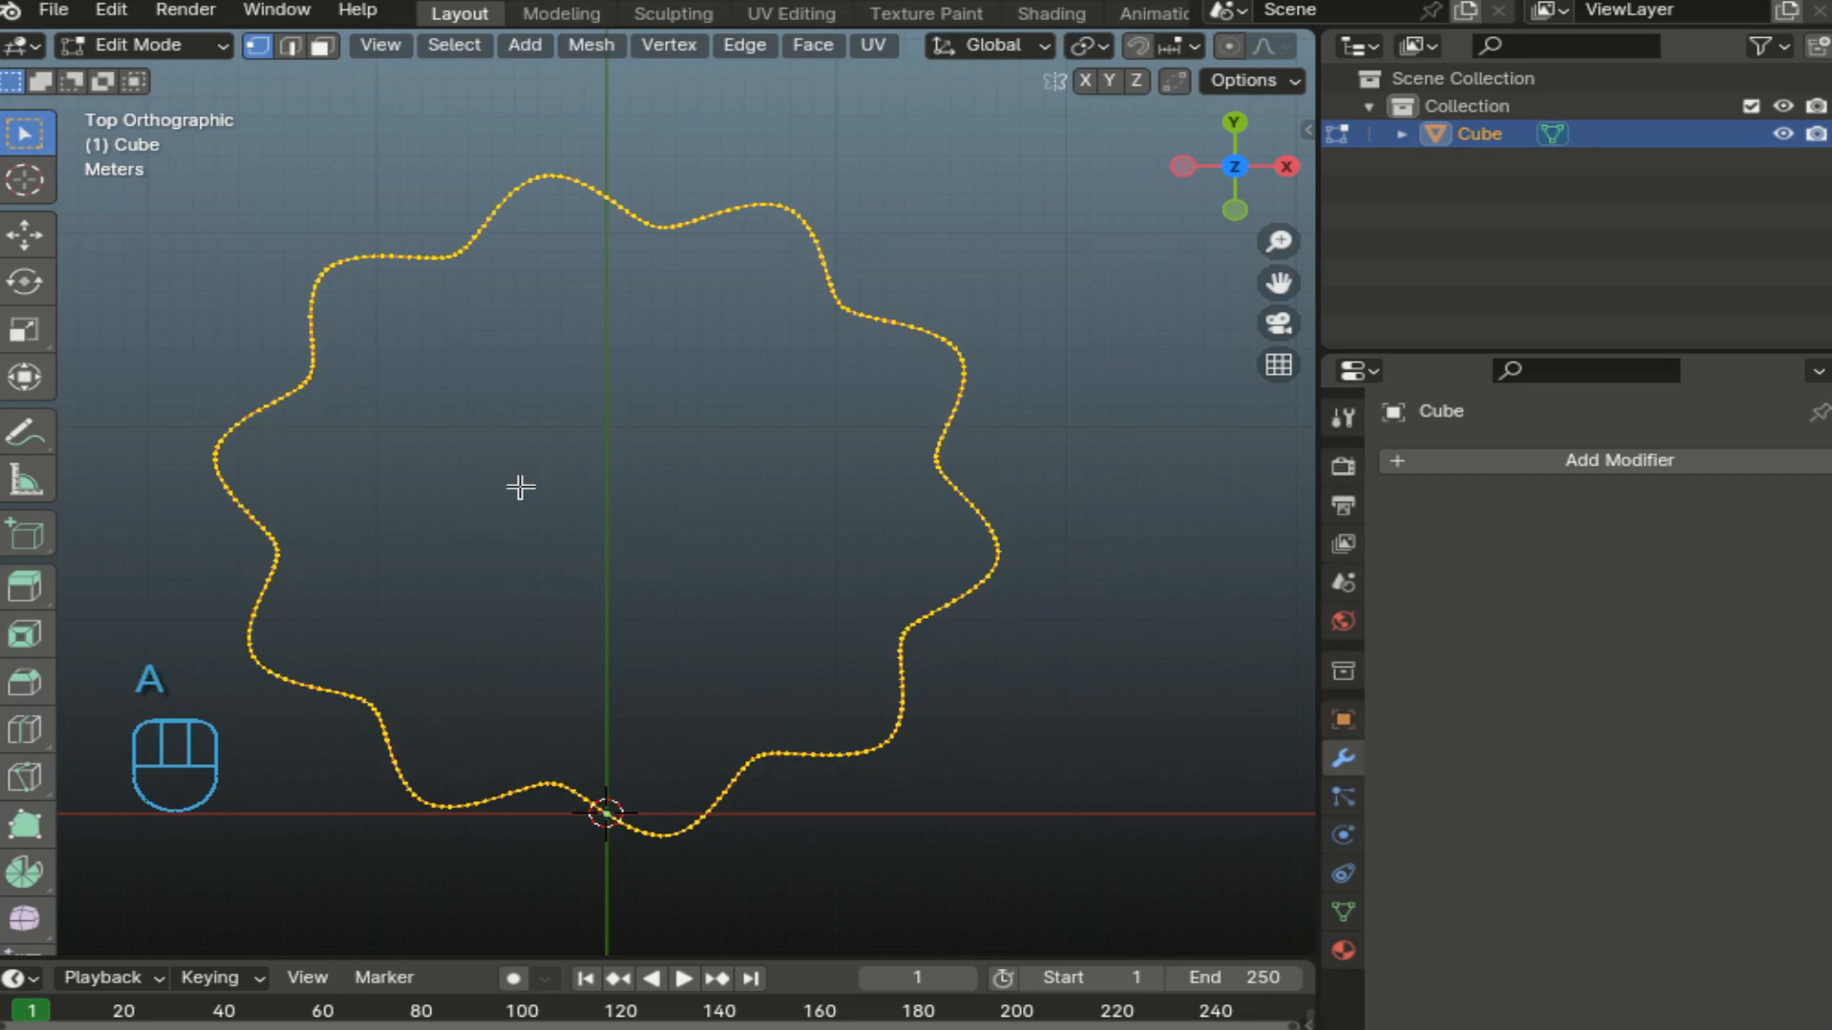
key("m")
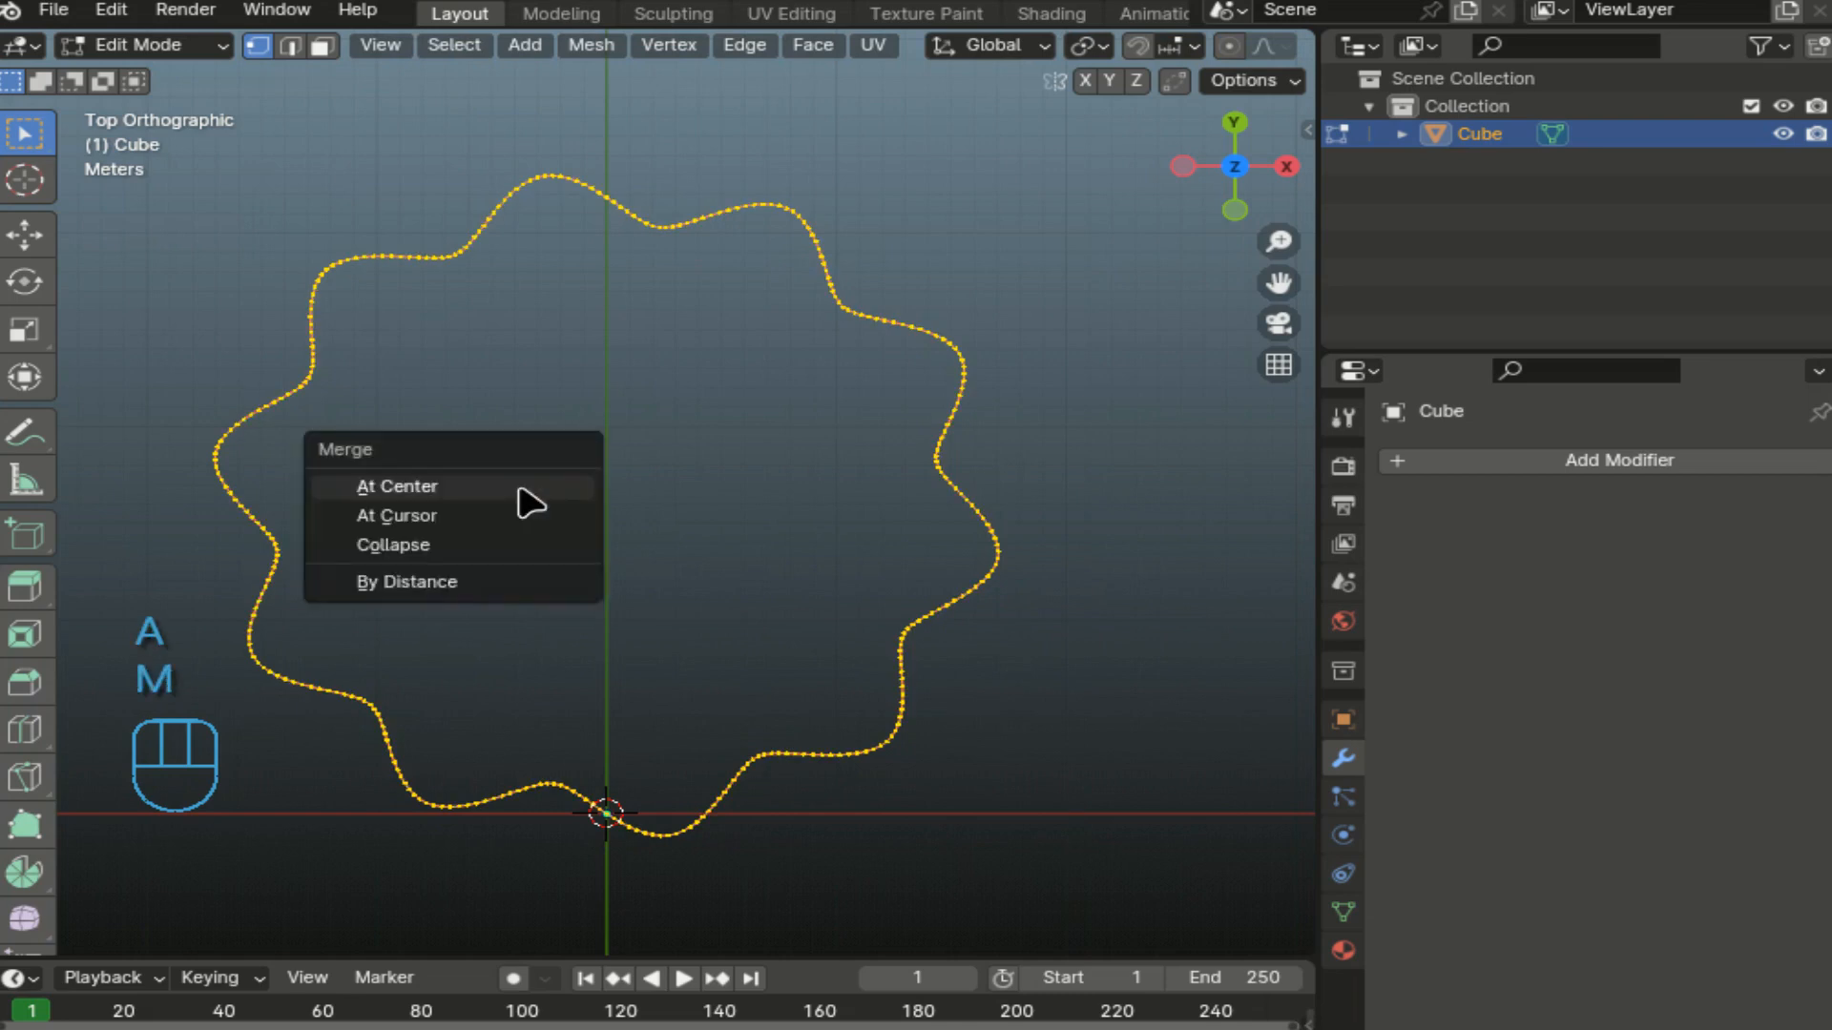
left_click(503, 582)
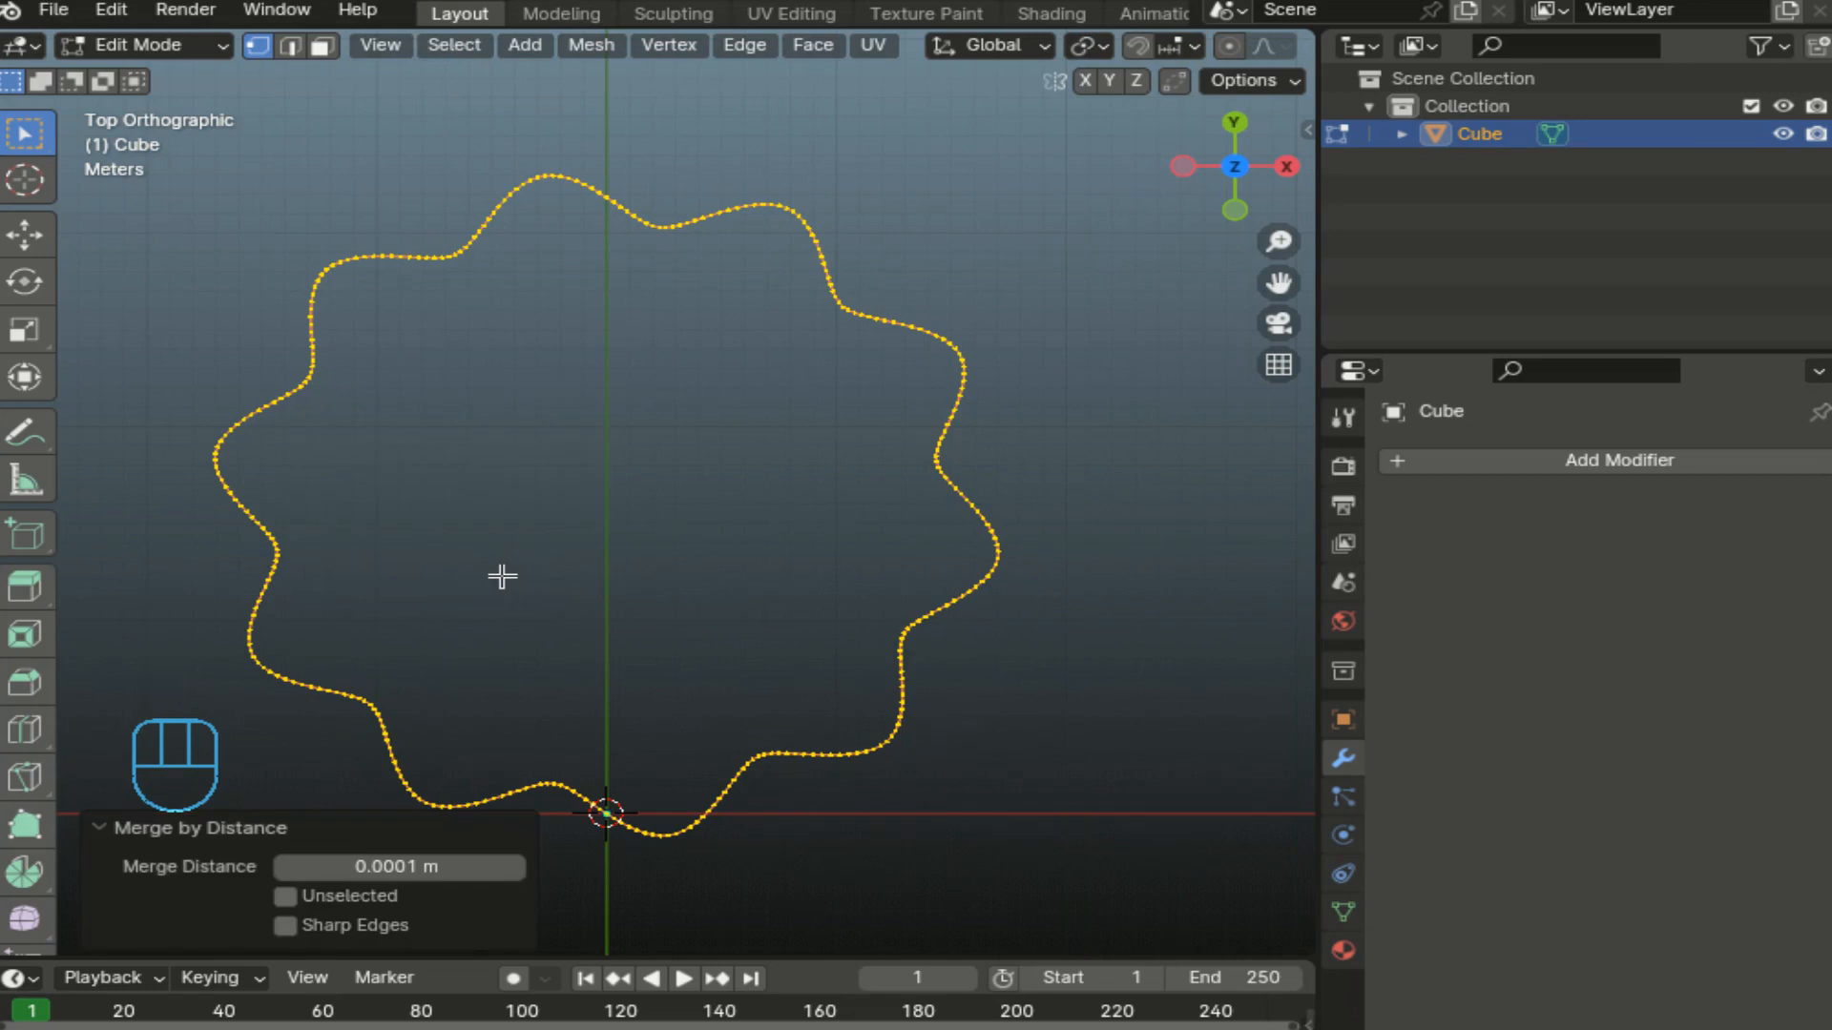
left_click(191, 45)
left_click(196, 74)
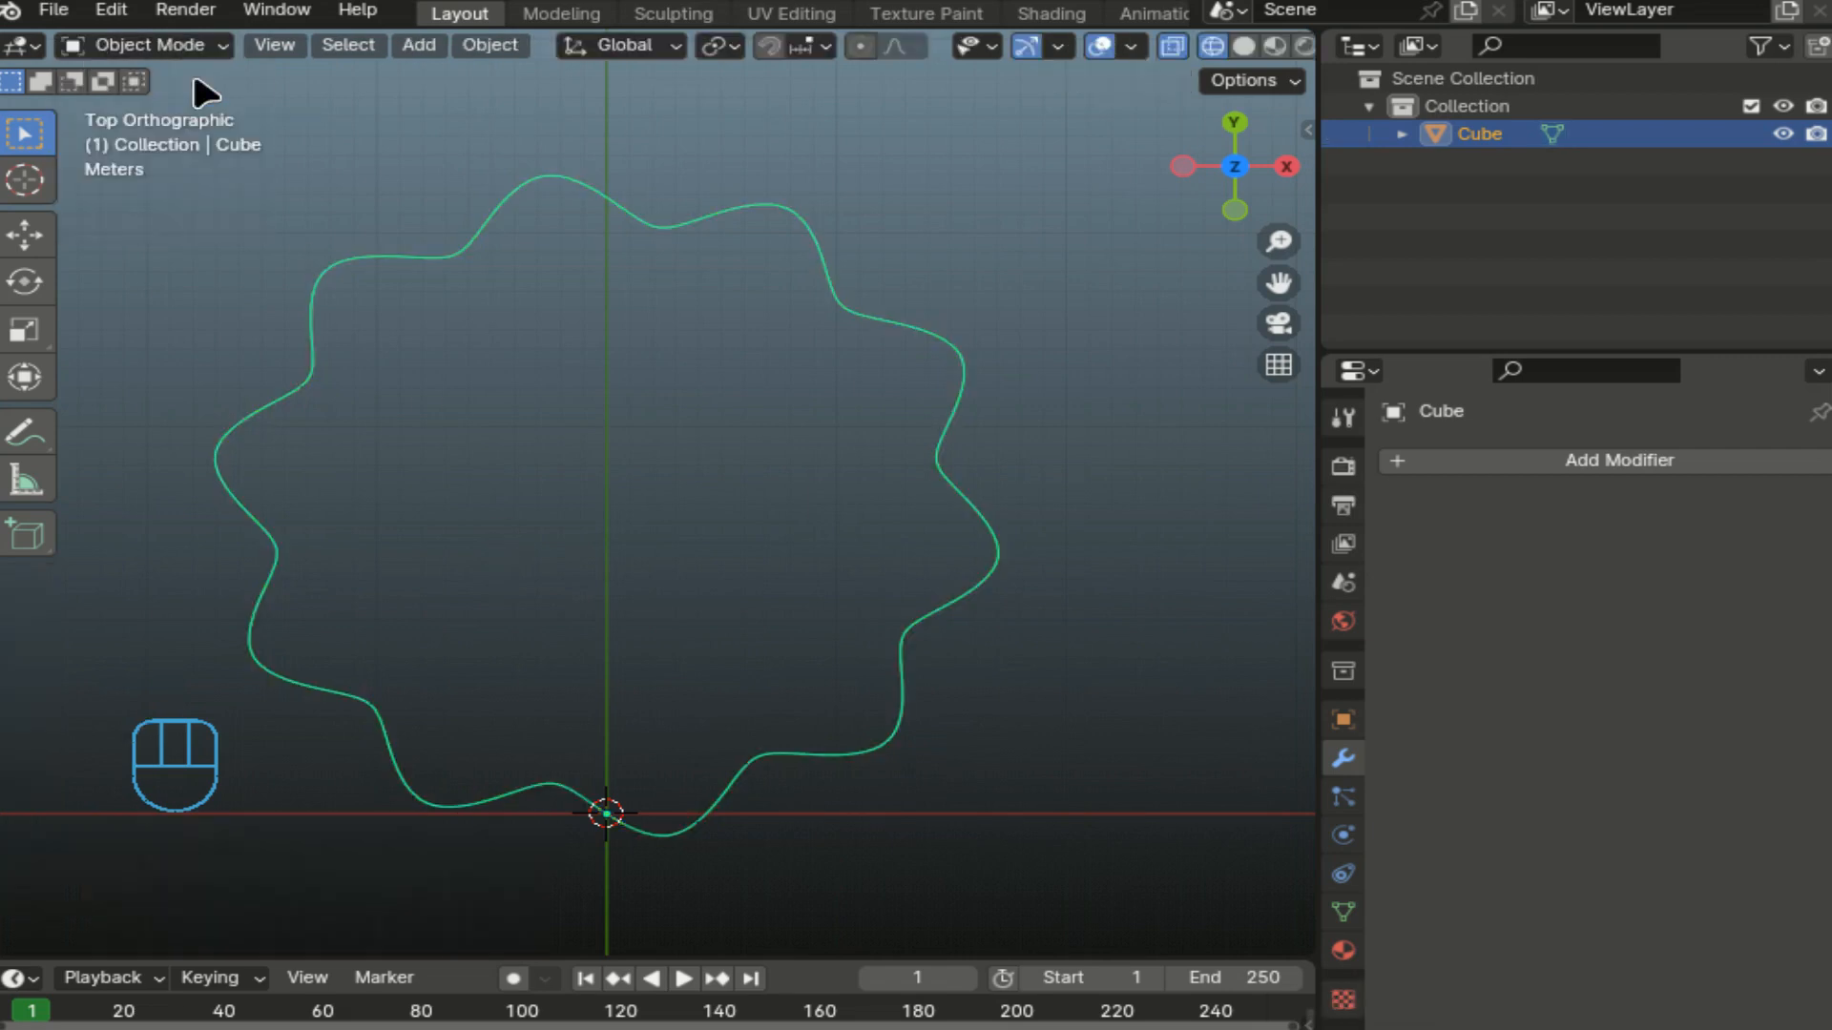
Convert the wavy ring from a mesh to a curve.
right_click(689, 449)
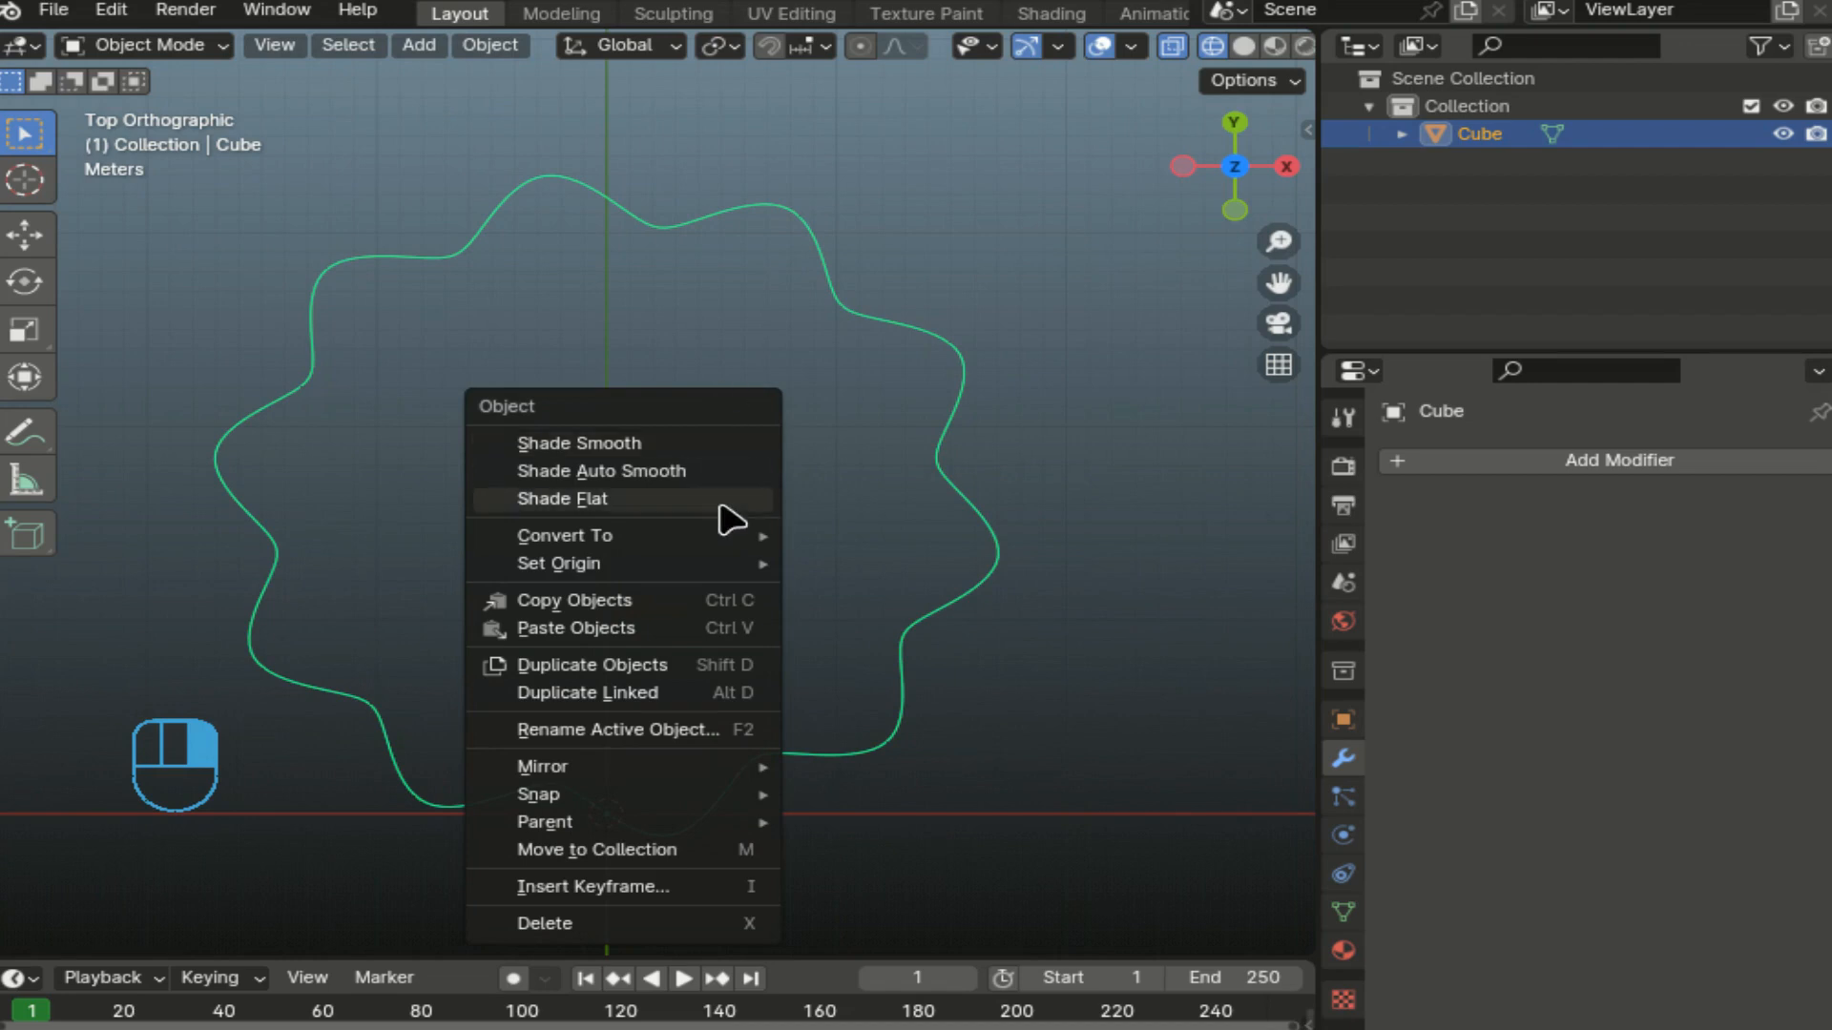
mouse_move(741, 536)
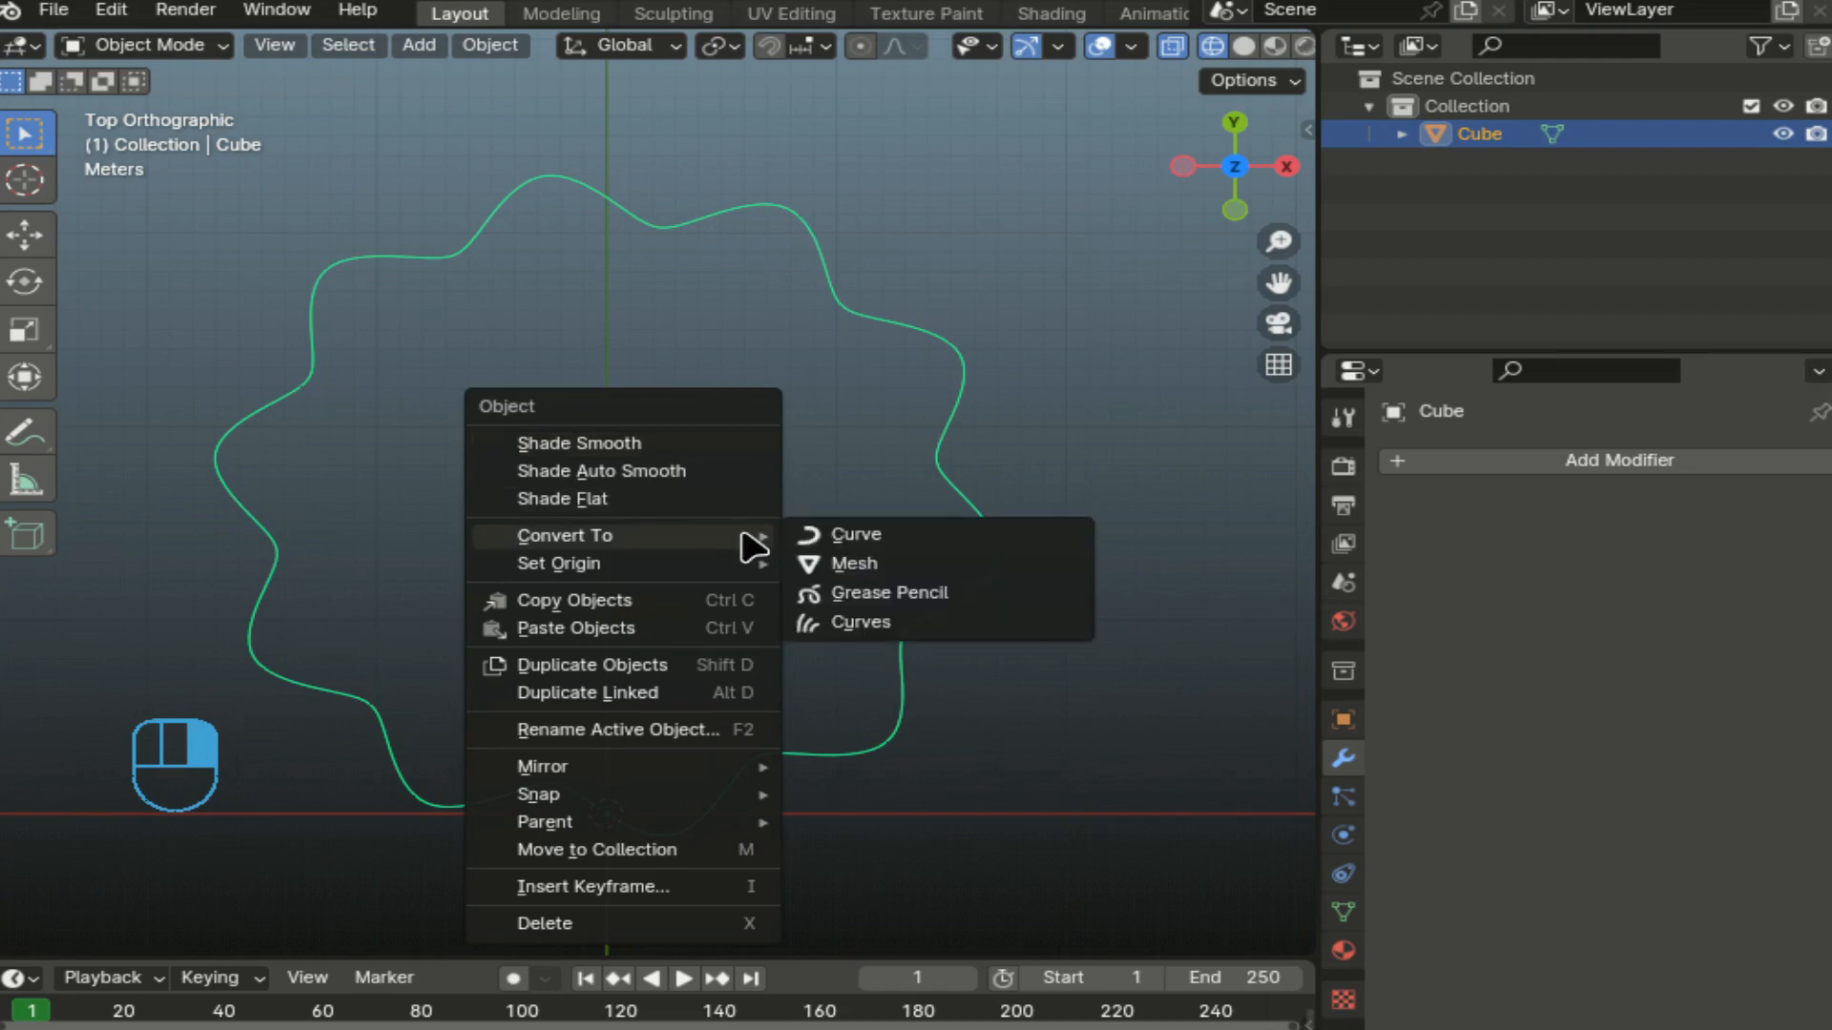
left_click(839, 537)
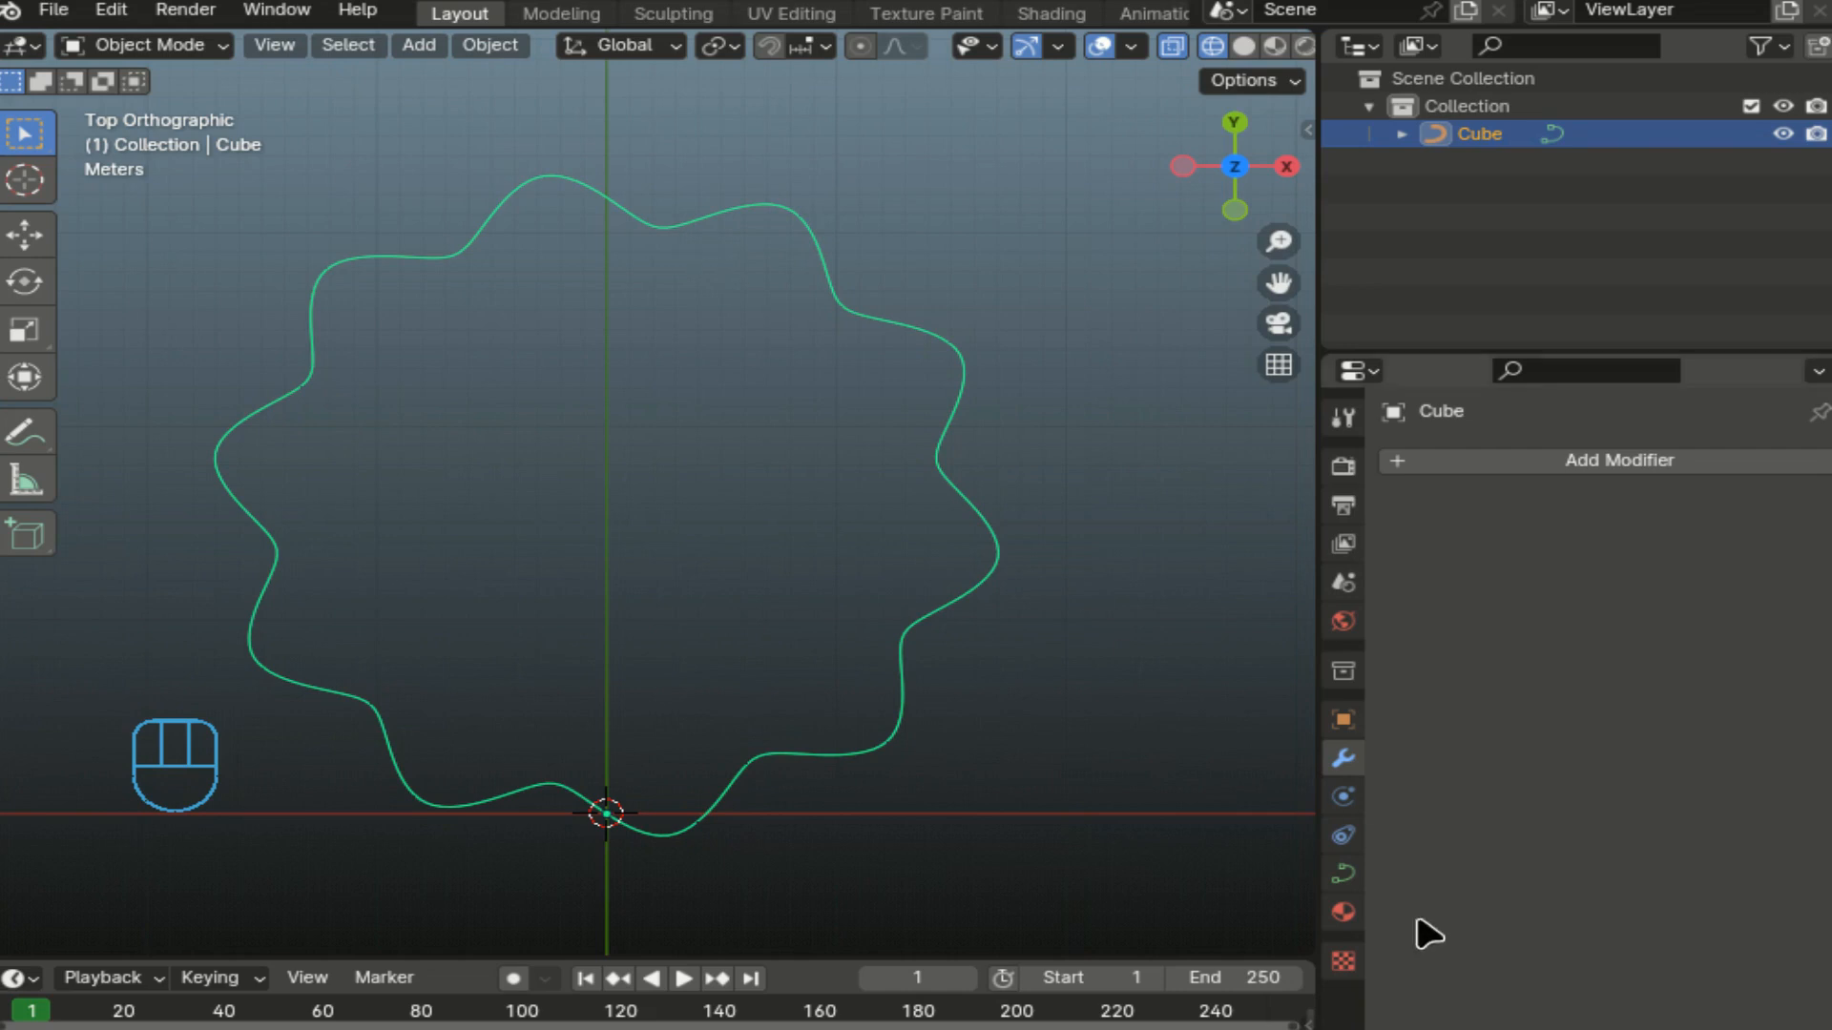
Give the ring curve a round bevel with a resolution of 2 and a depth of 0.55 m.
left_click(1345, 885)
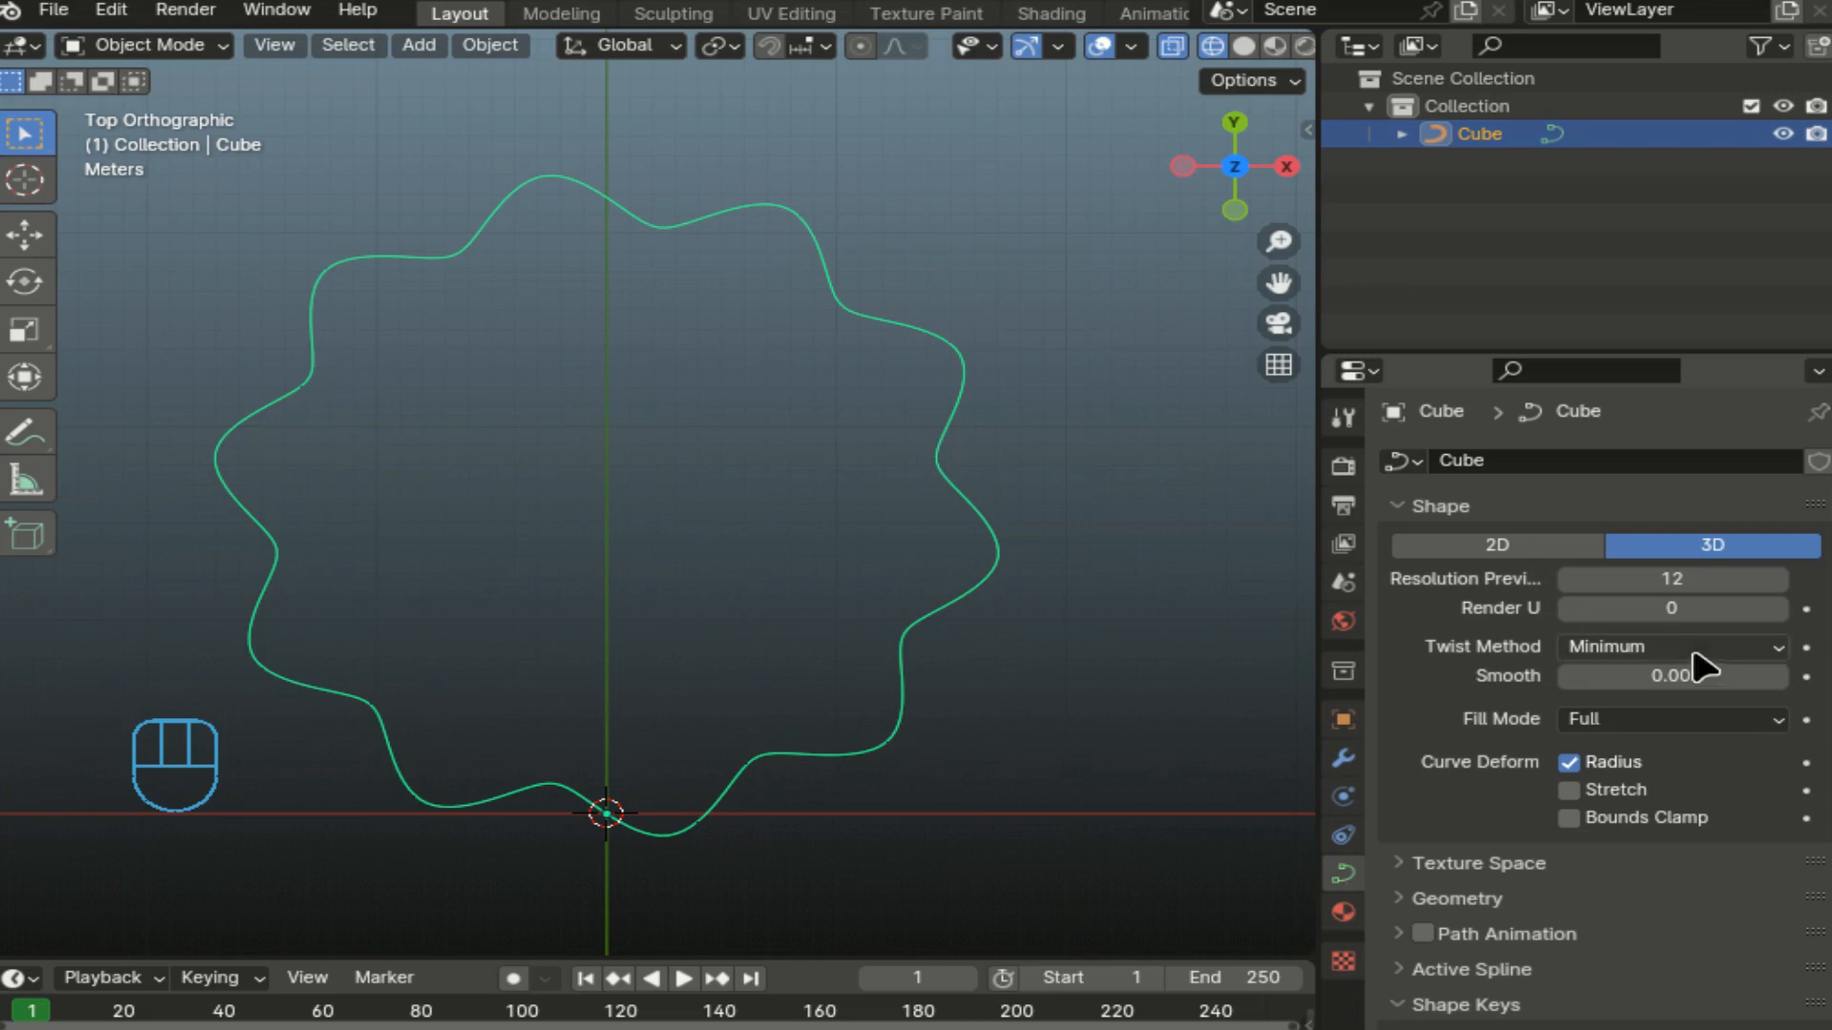
left_click(1673, 580)
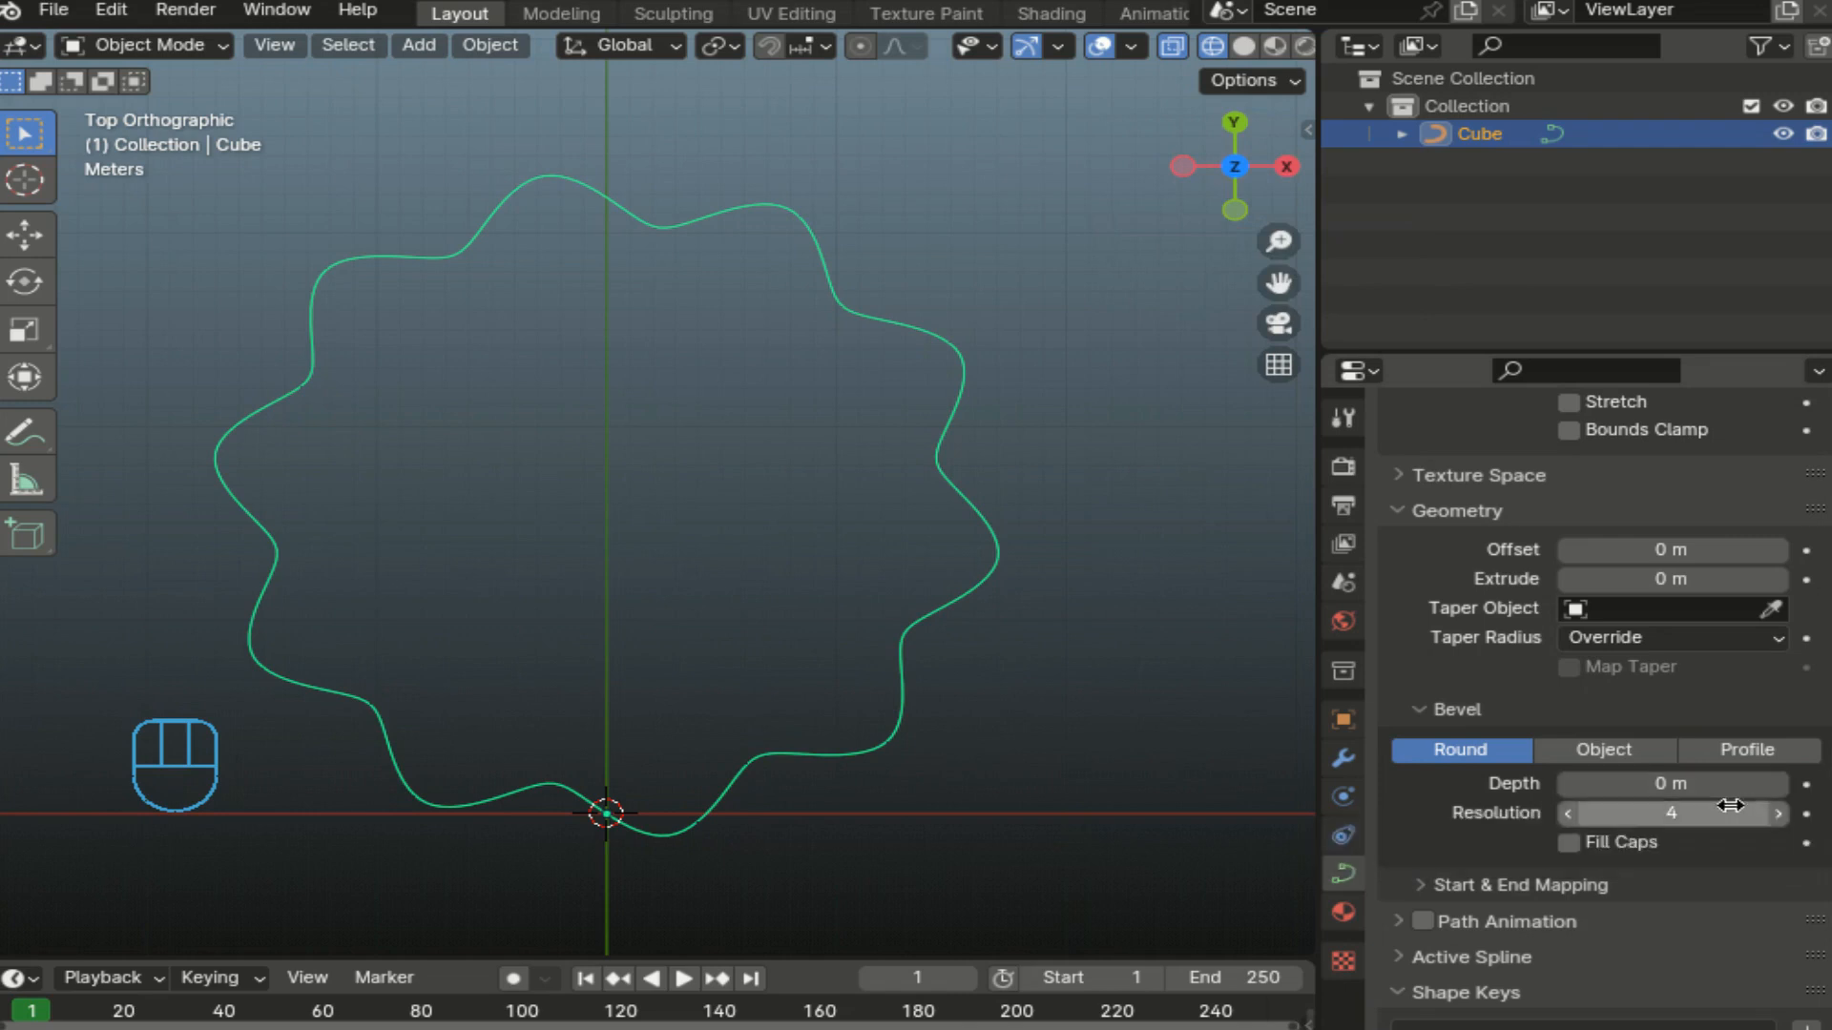
left_click(1570, 812)
left_click(1570, 812)
left_click(1665, 784)
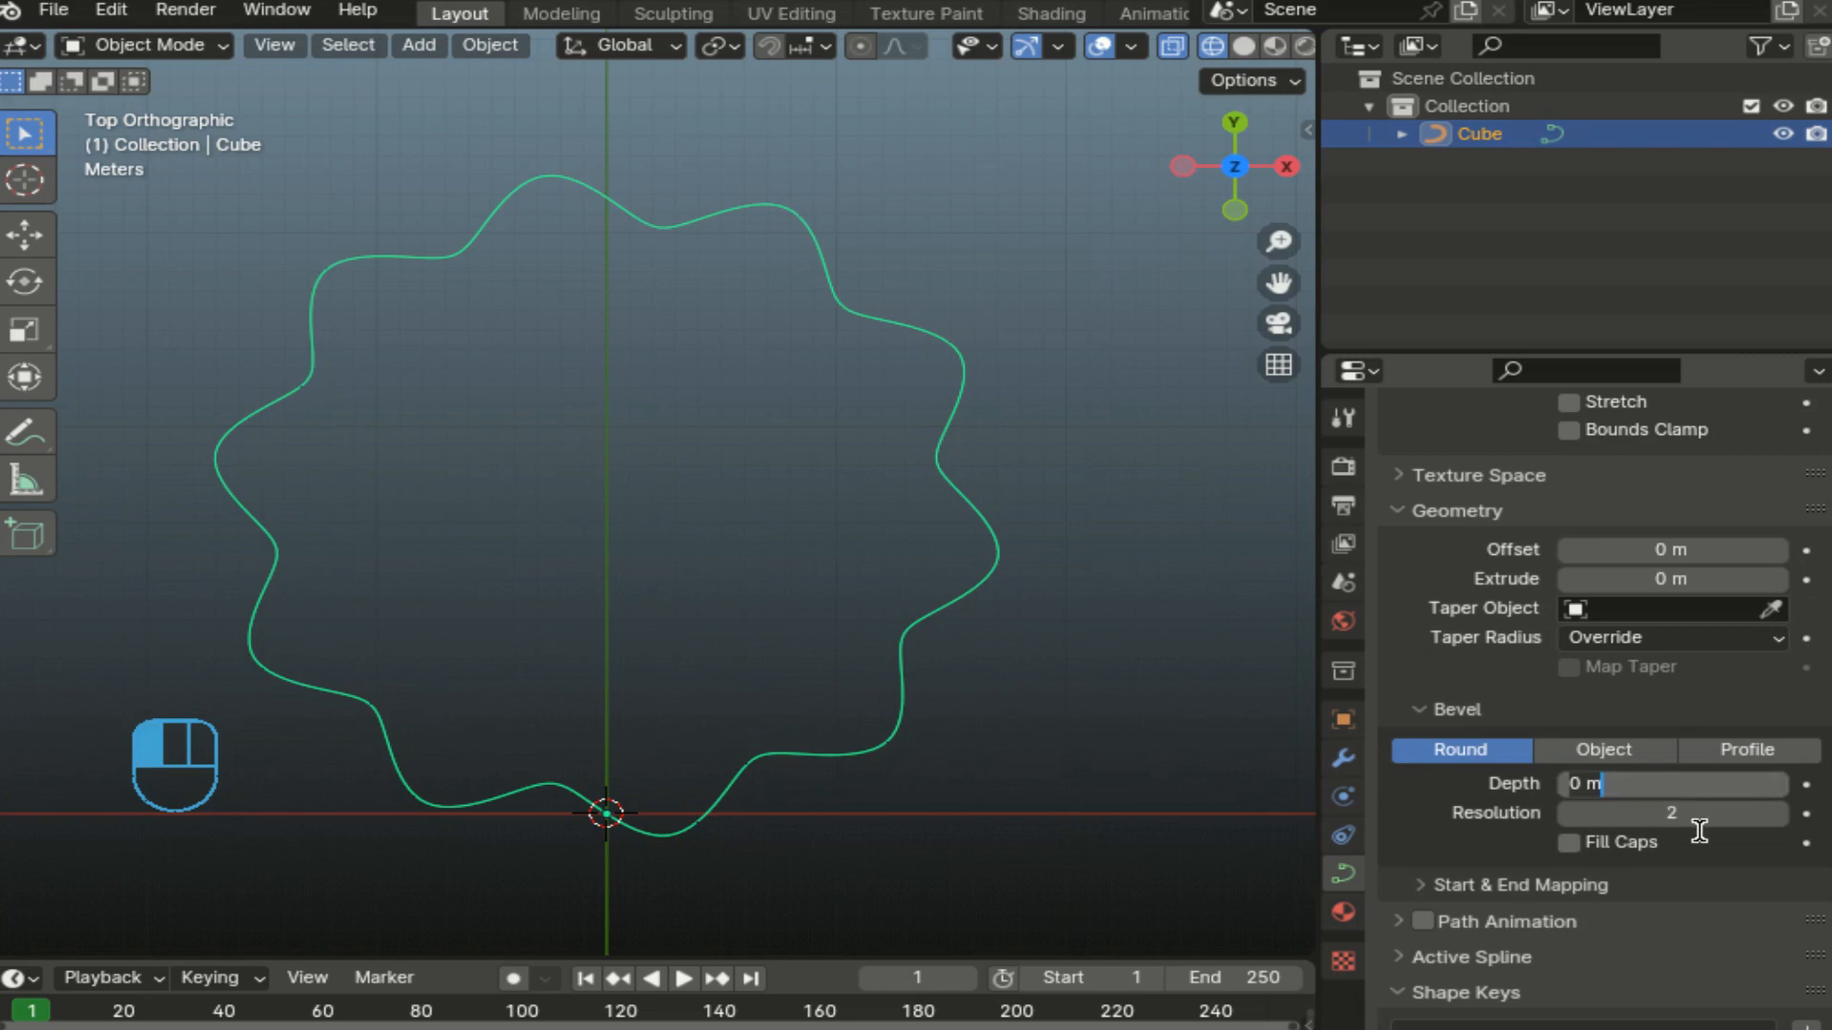
key("BackSpace")
key("BackSpace")
type(".55")
key("Return")
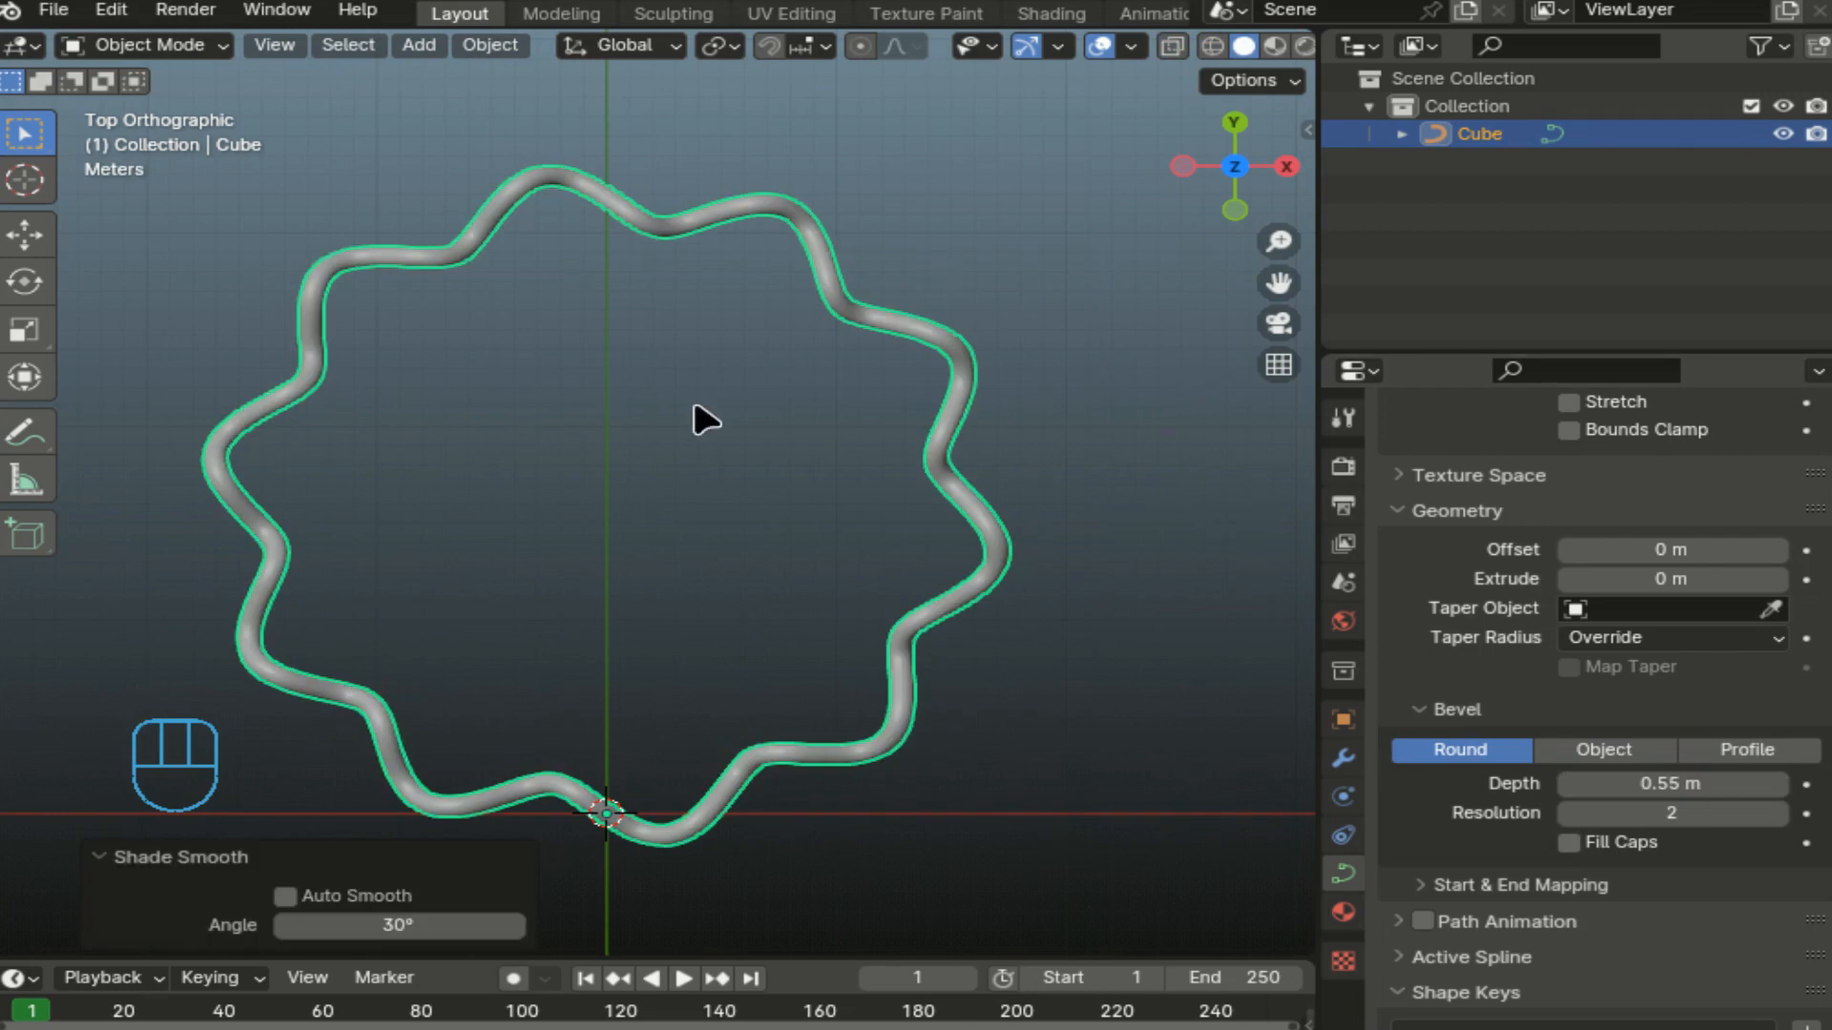
Set the ring's origin to its geometry and snap the ring to the 3D cursor.
right_click(703, 420)
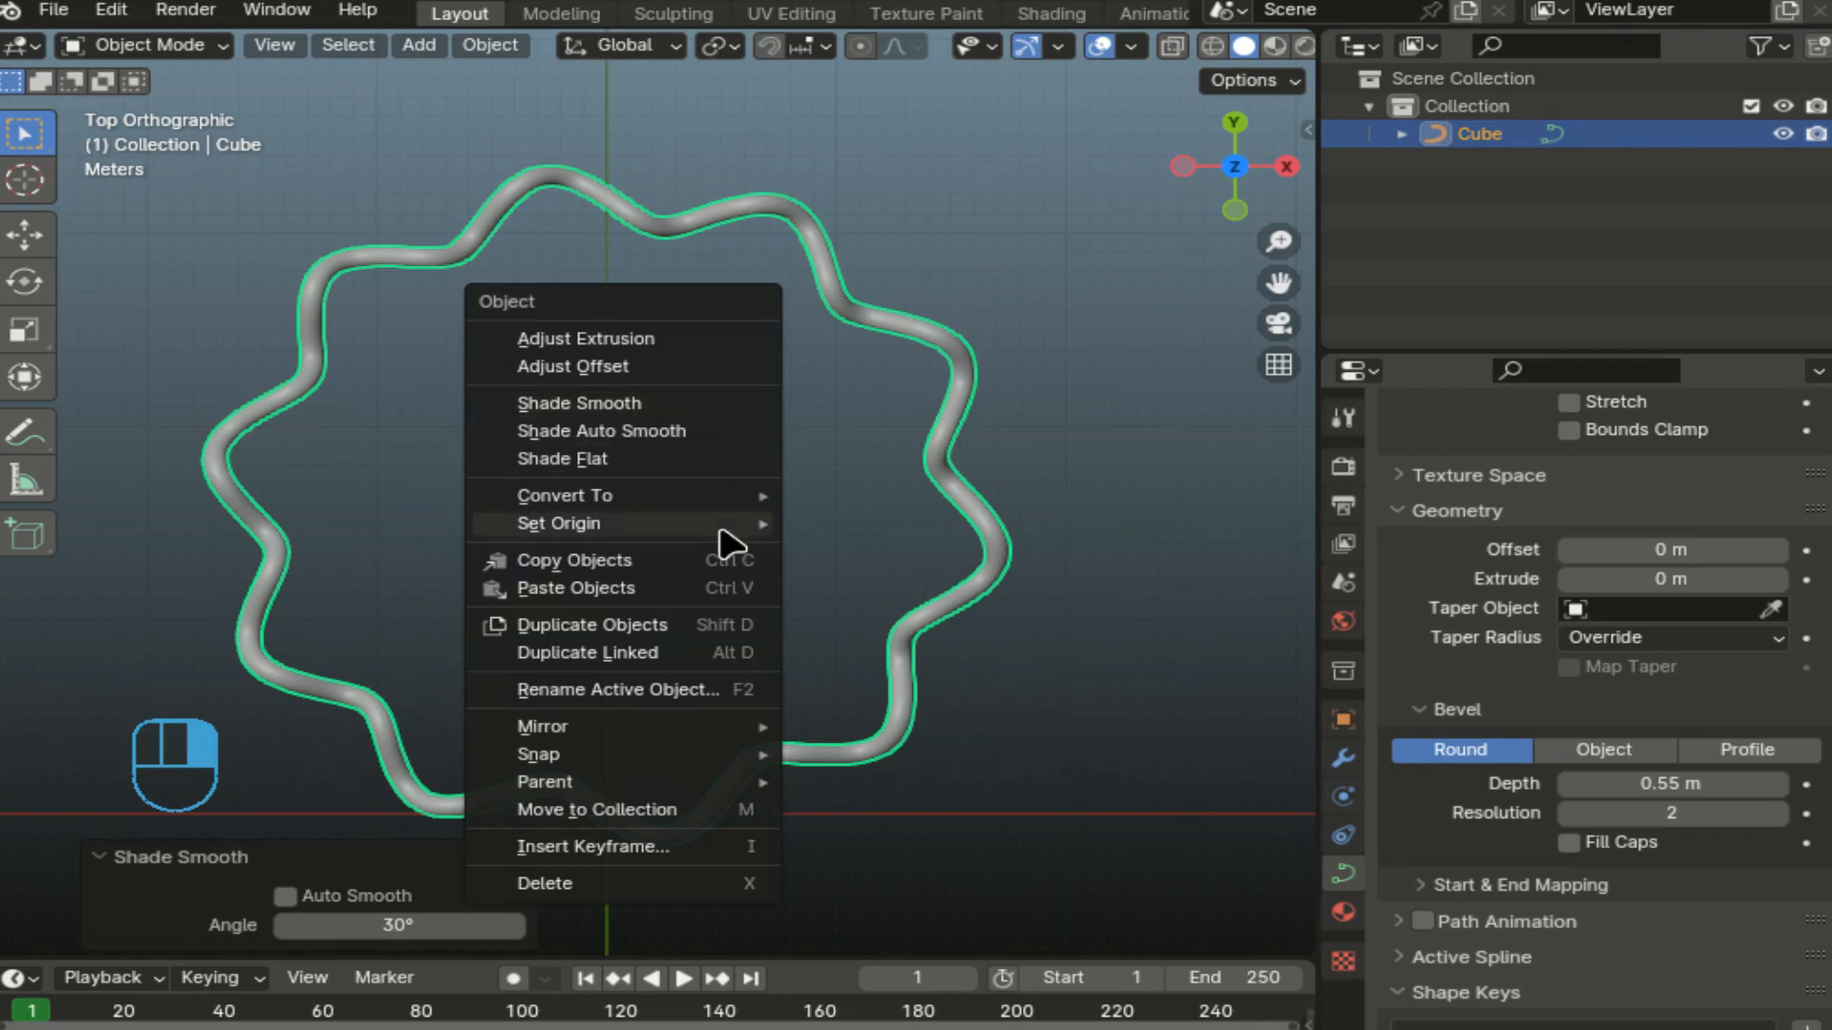
mouse_move(741, 526)
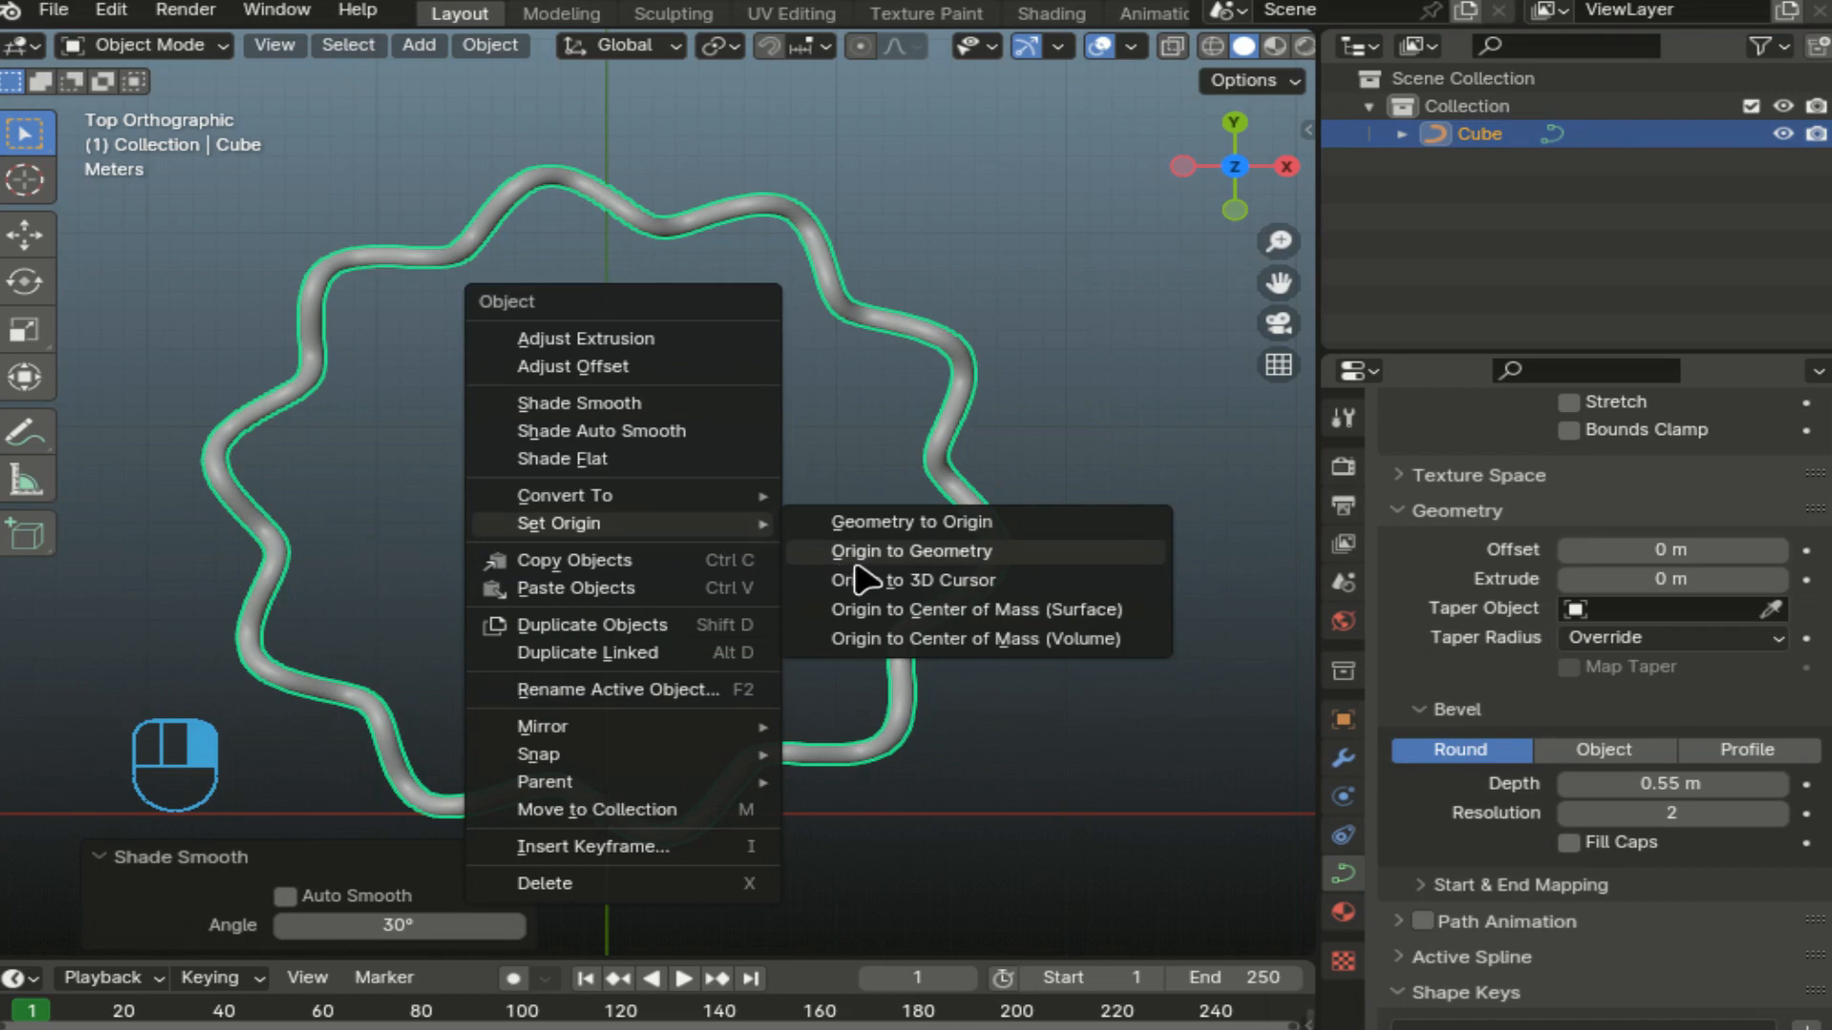
left_click(940, 572)
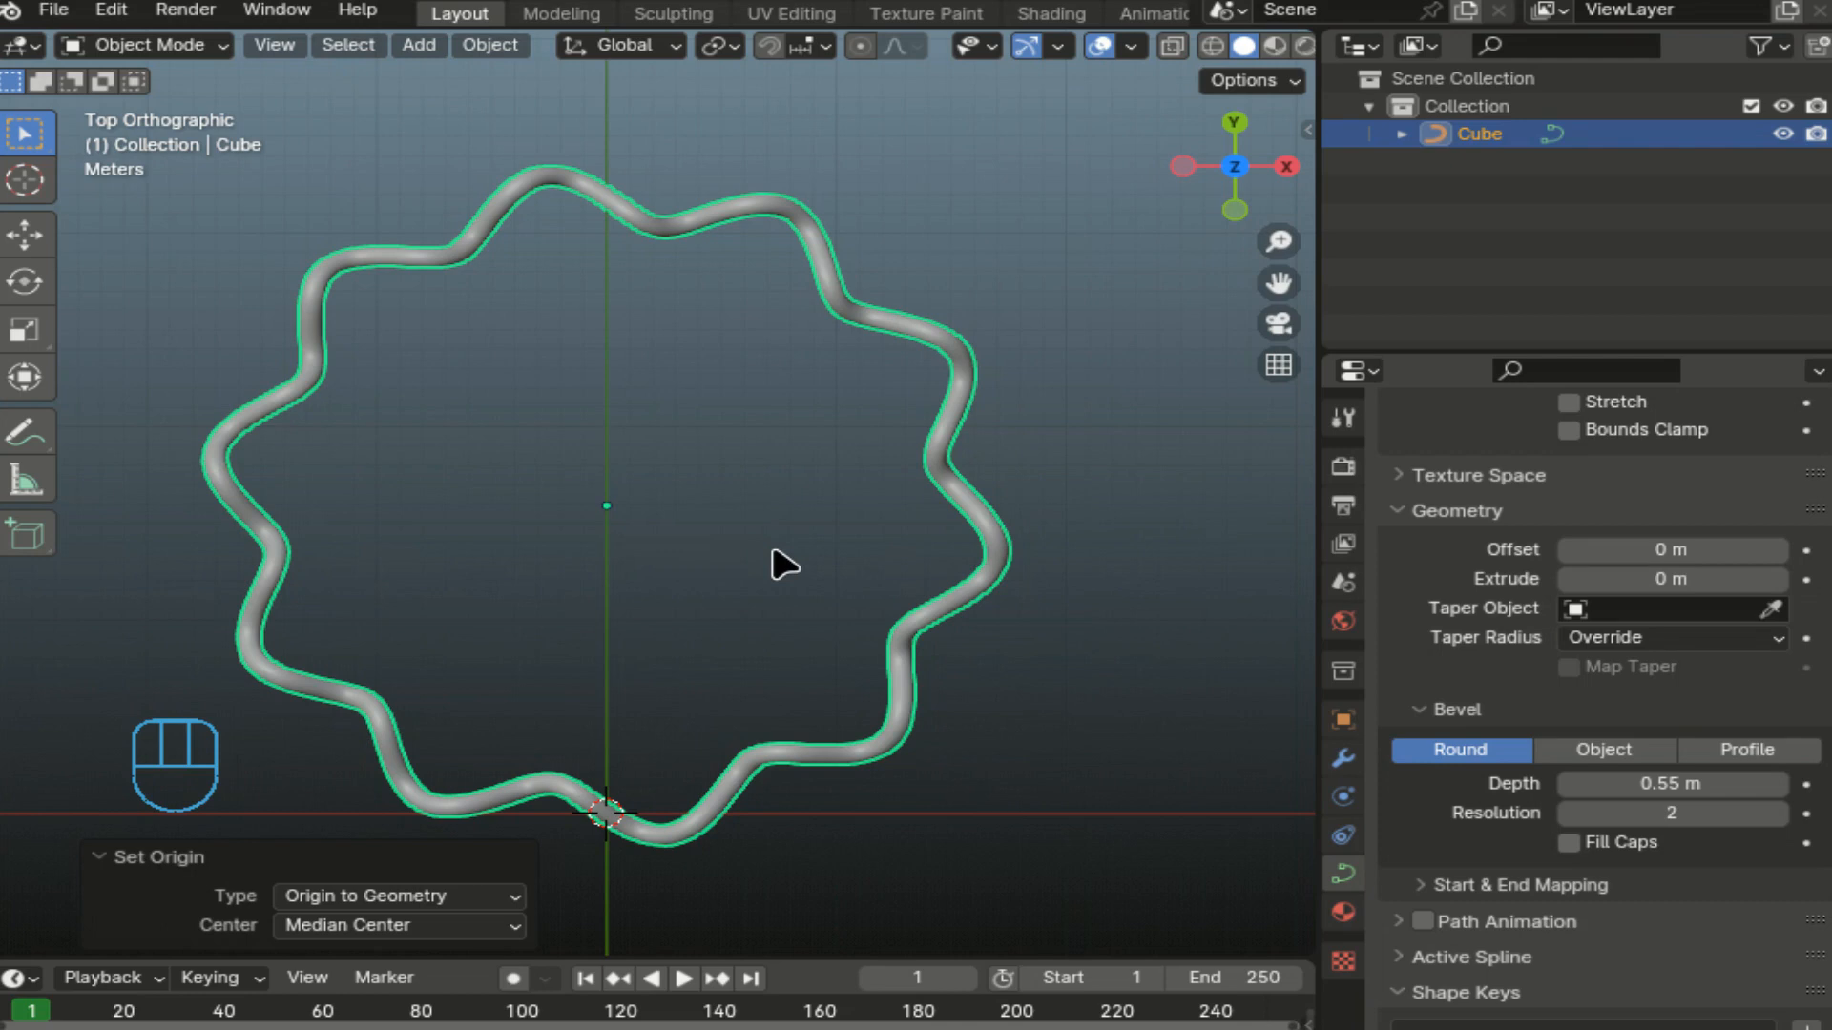
key("shift+s")
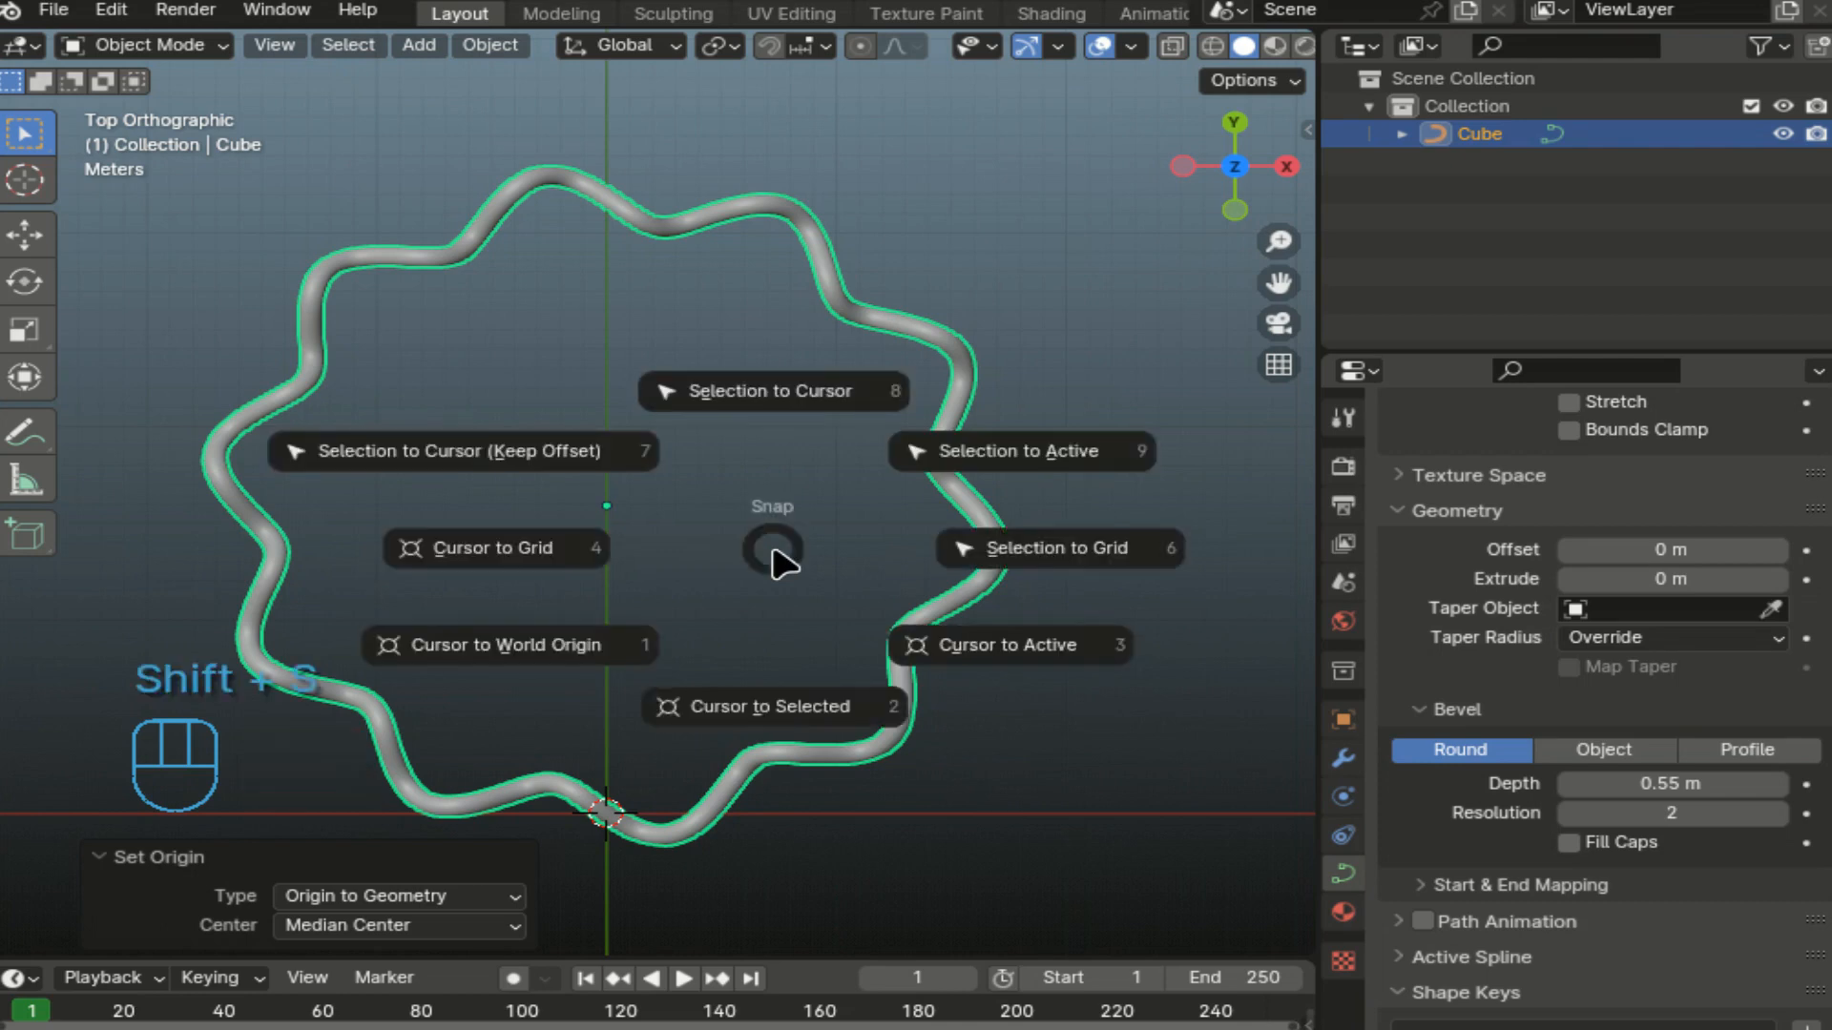
left_click(807, 399)
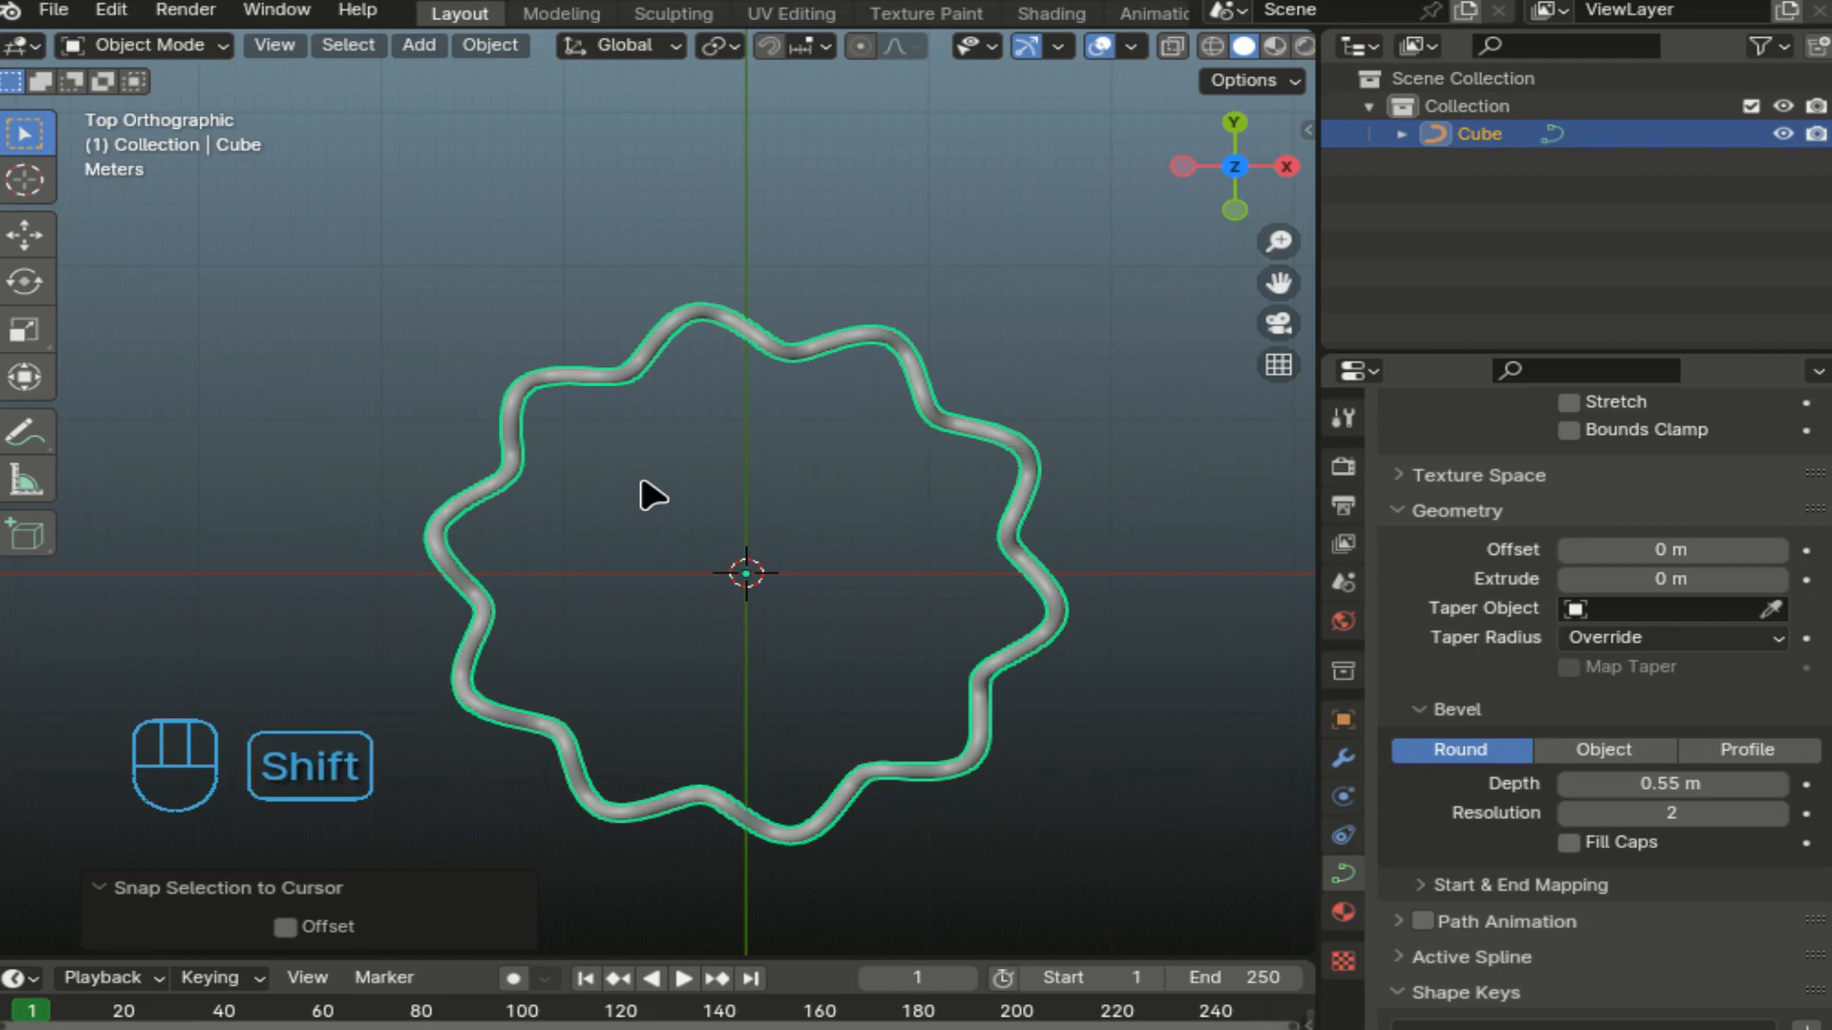
Duplicate the ring and rotate the copy 11° around the global Z axis.
key("shift+d")
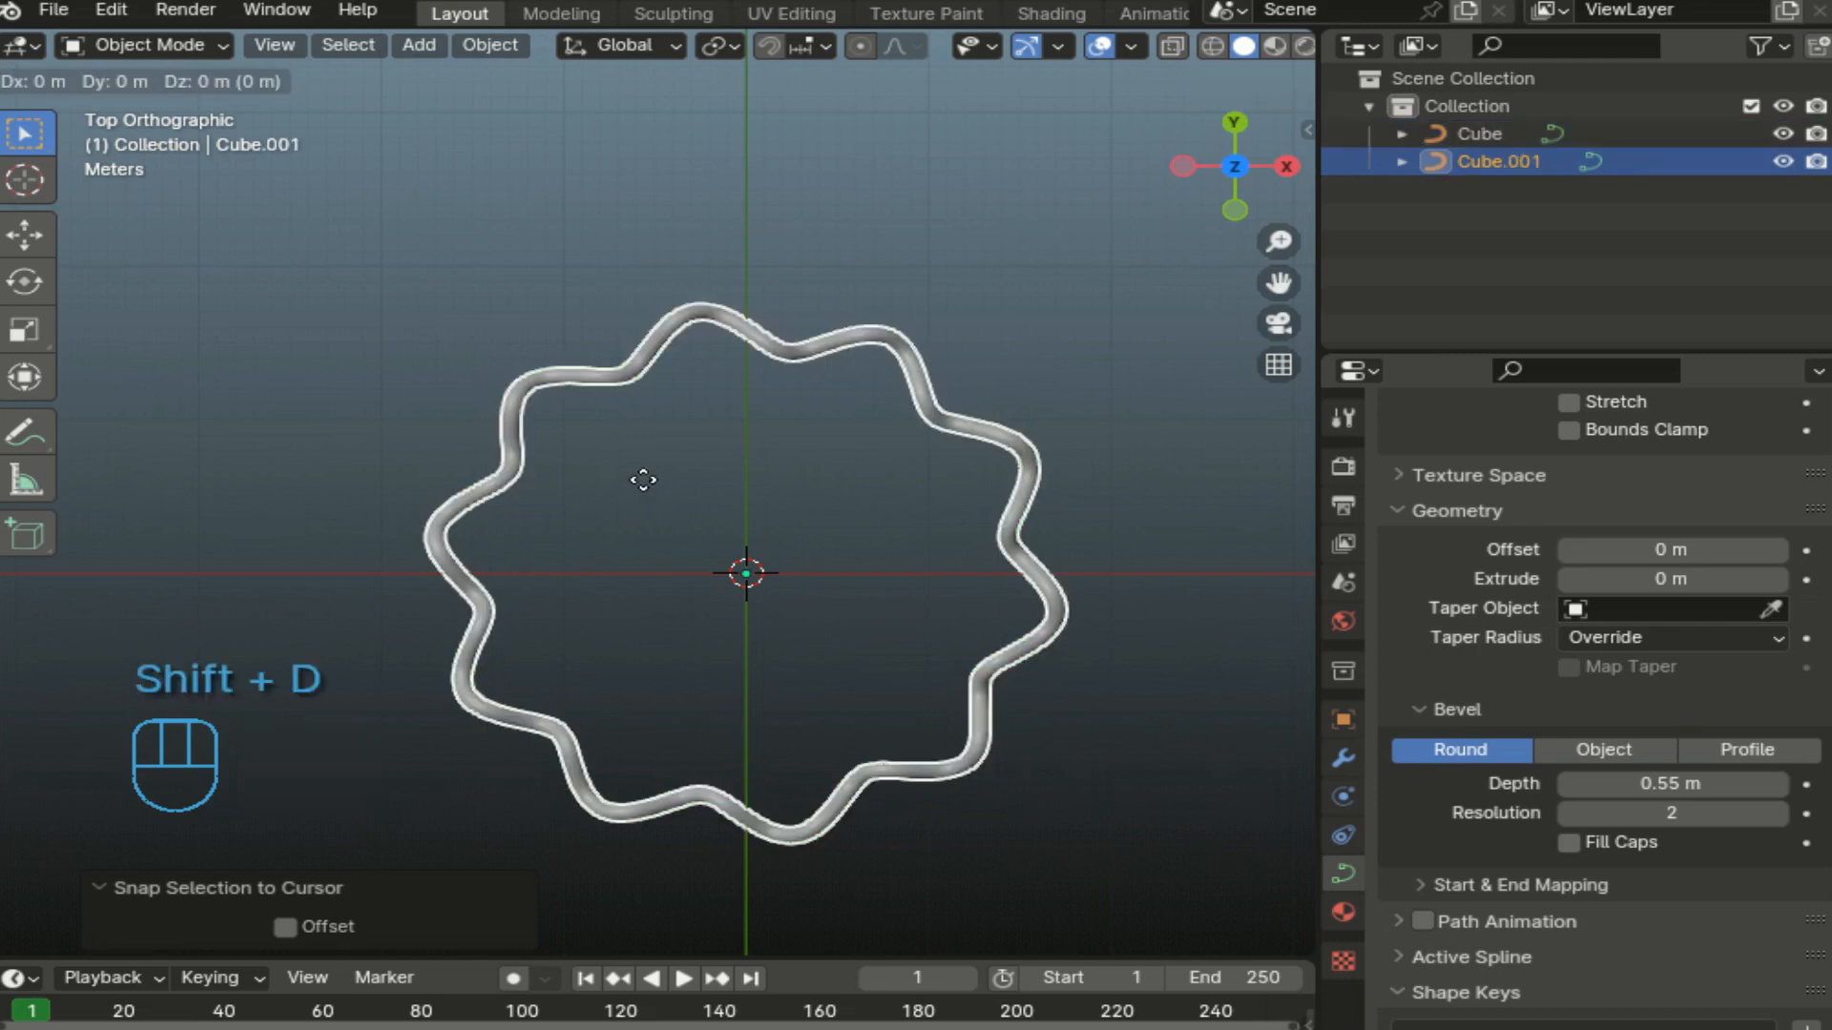
key("r")
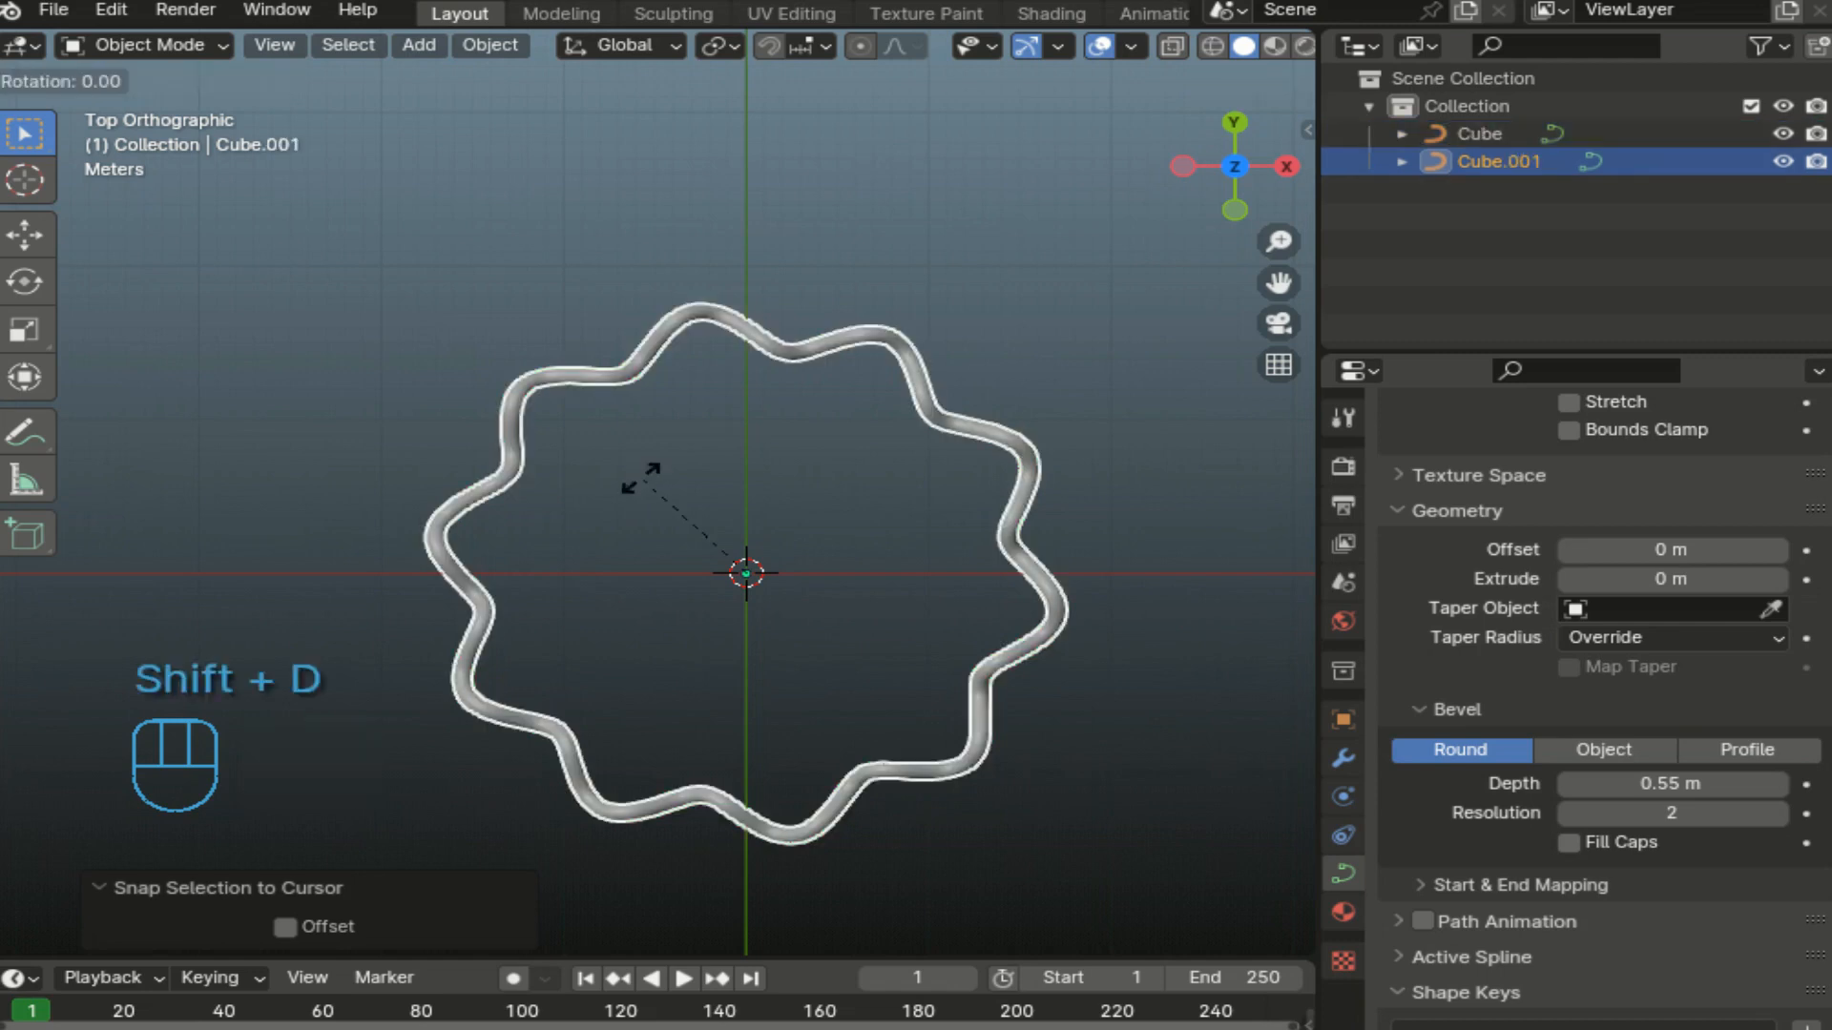
key("z")
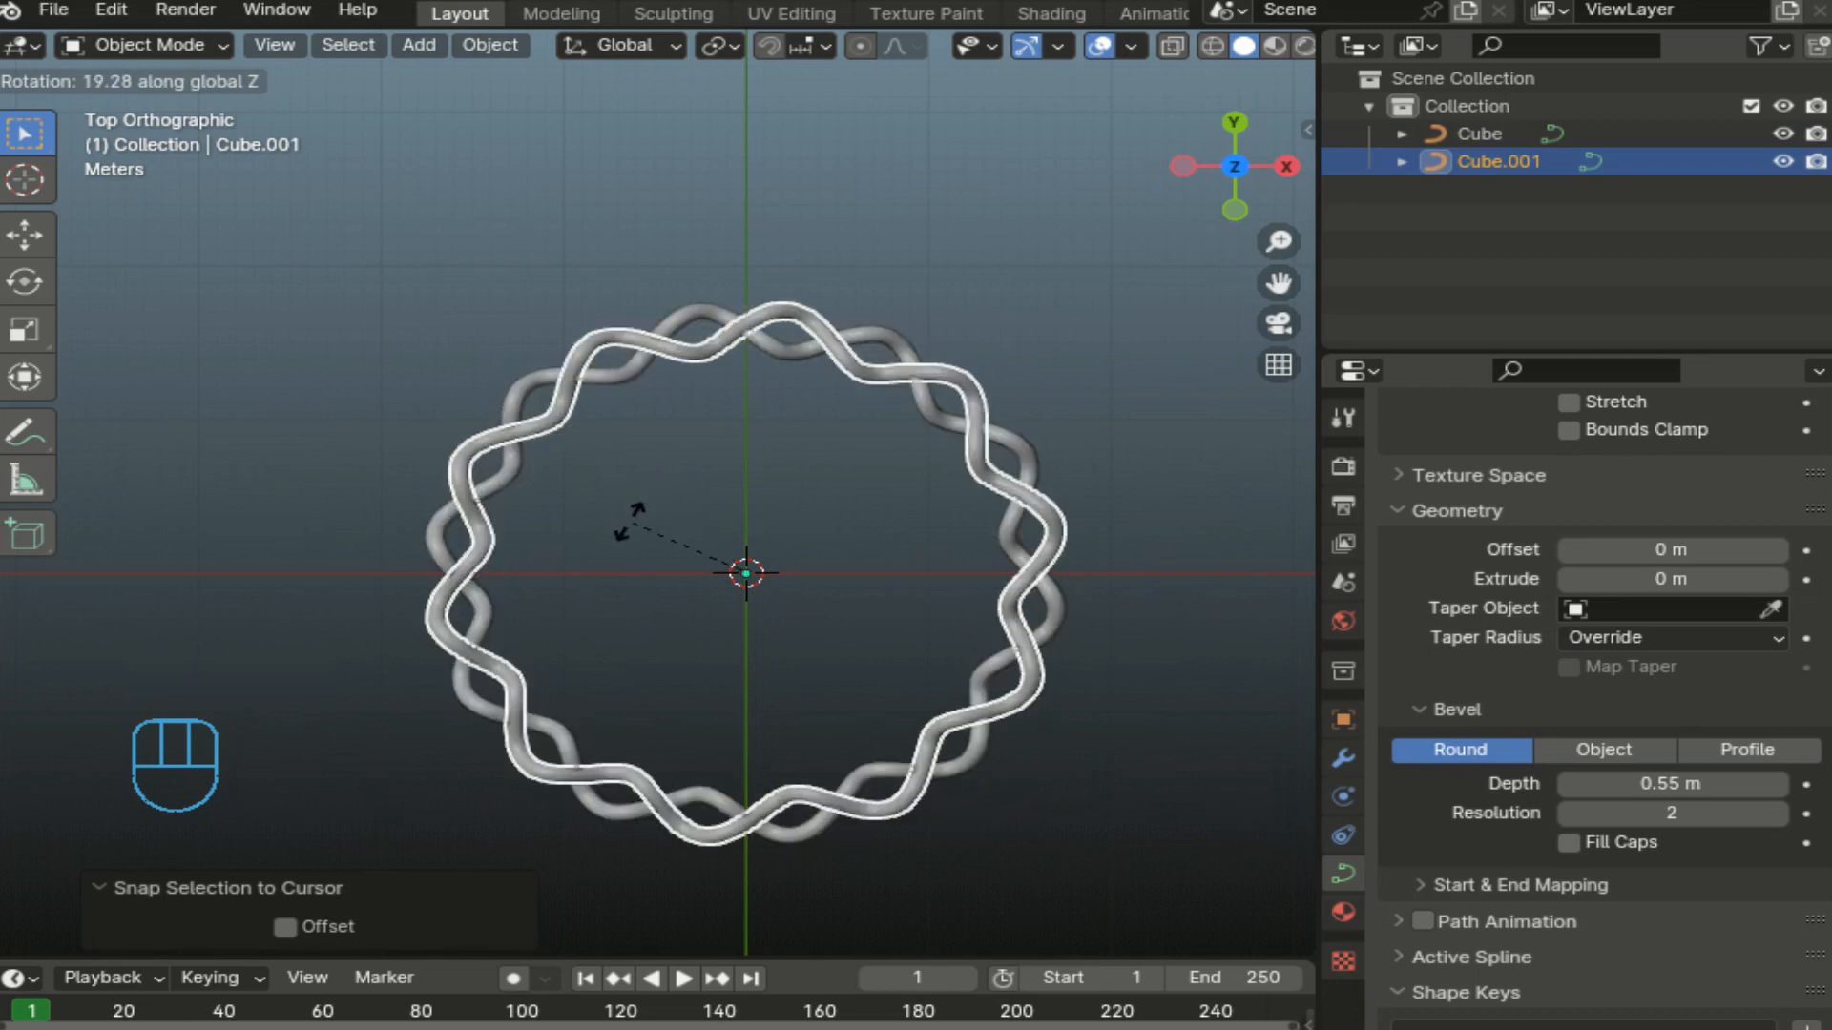
left_click(630, 523)
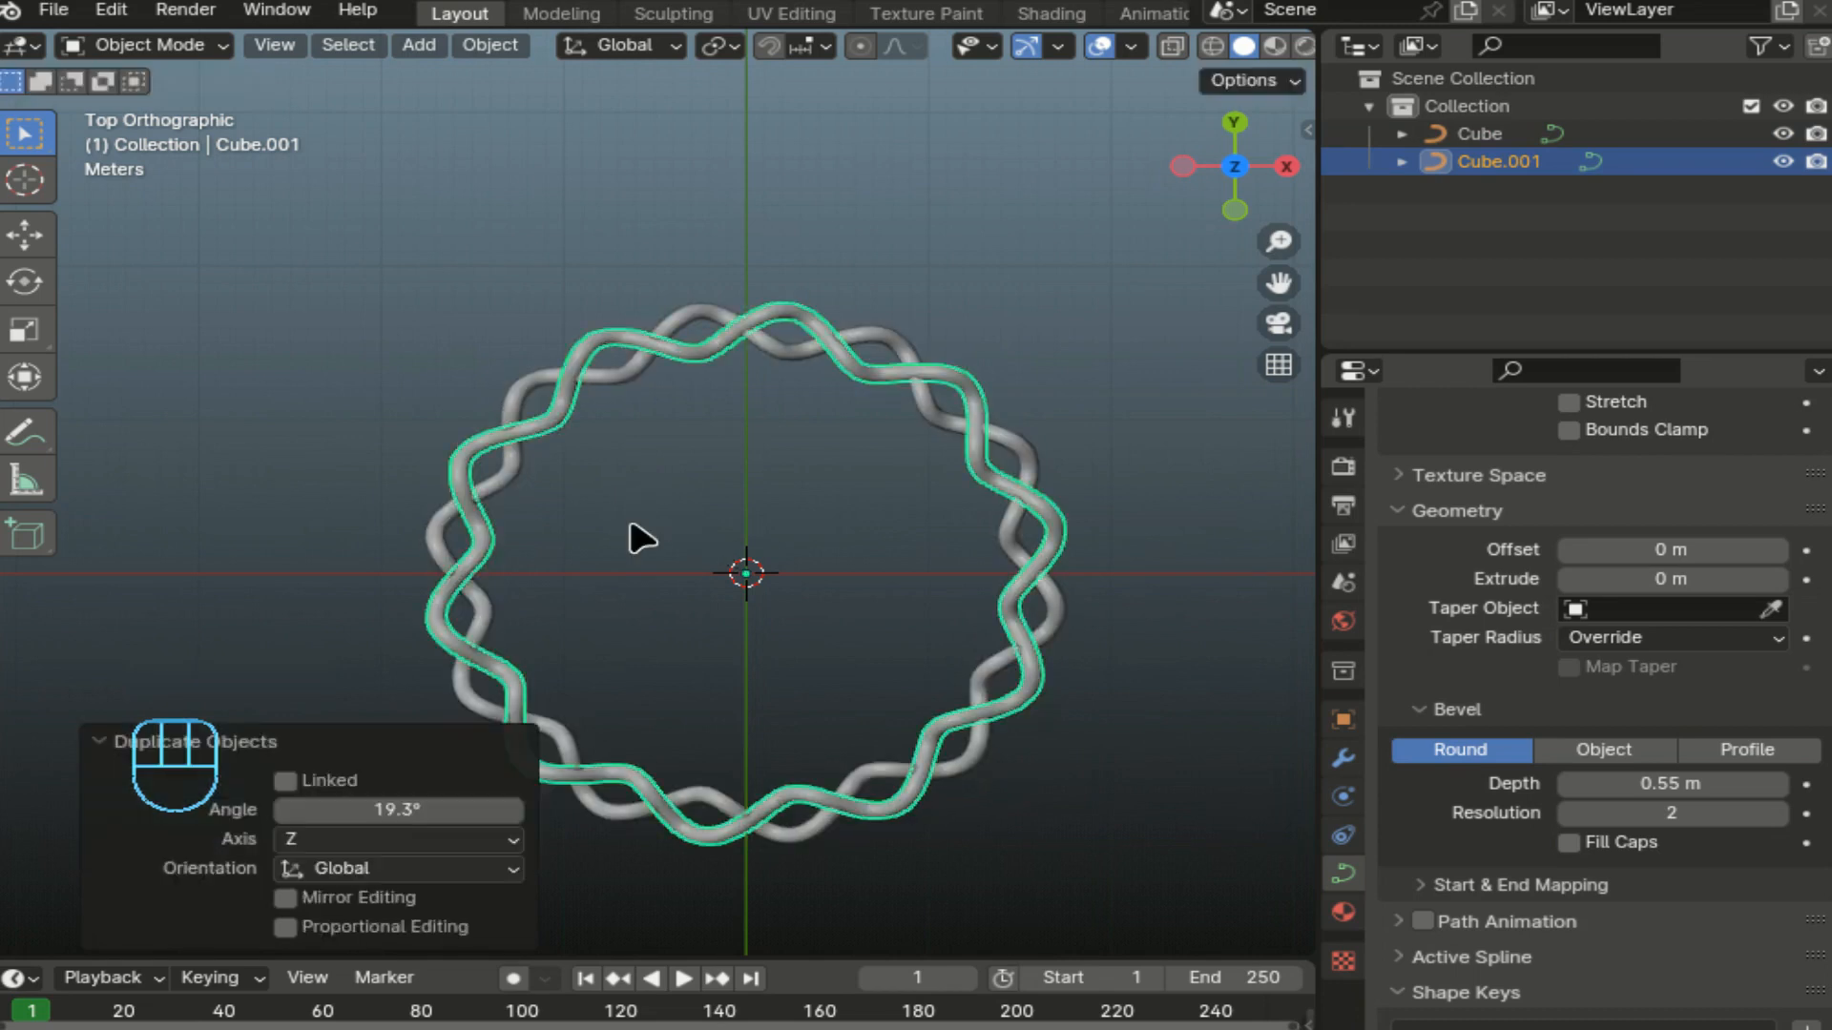
left_click(361, 809)
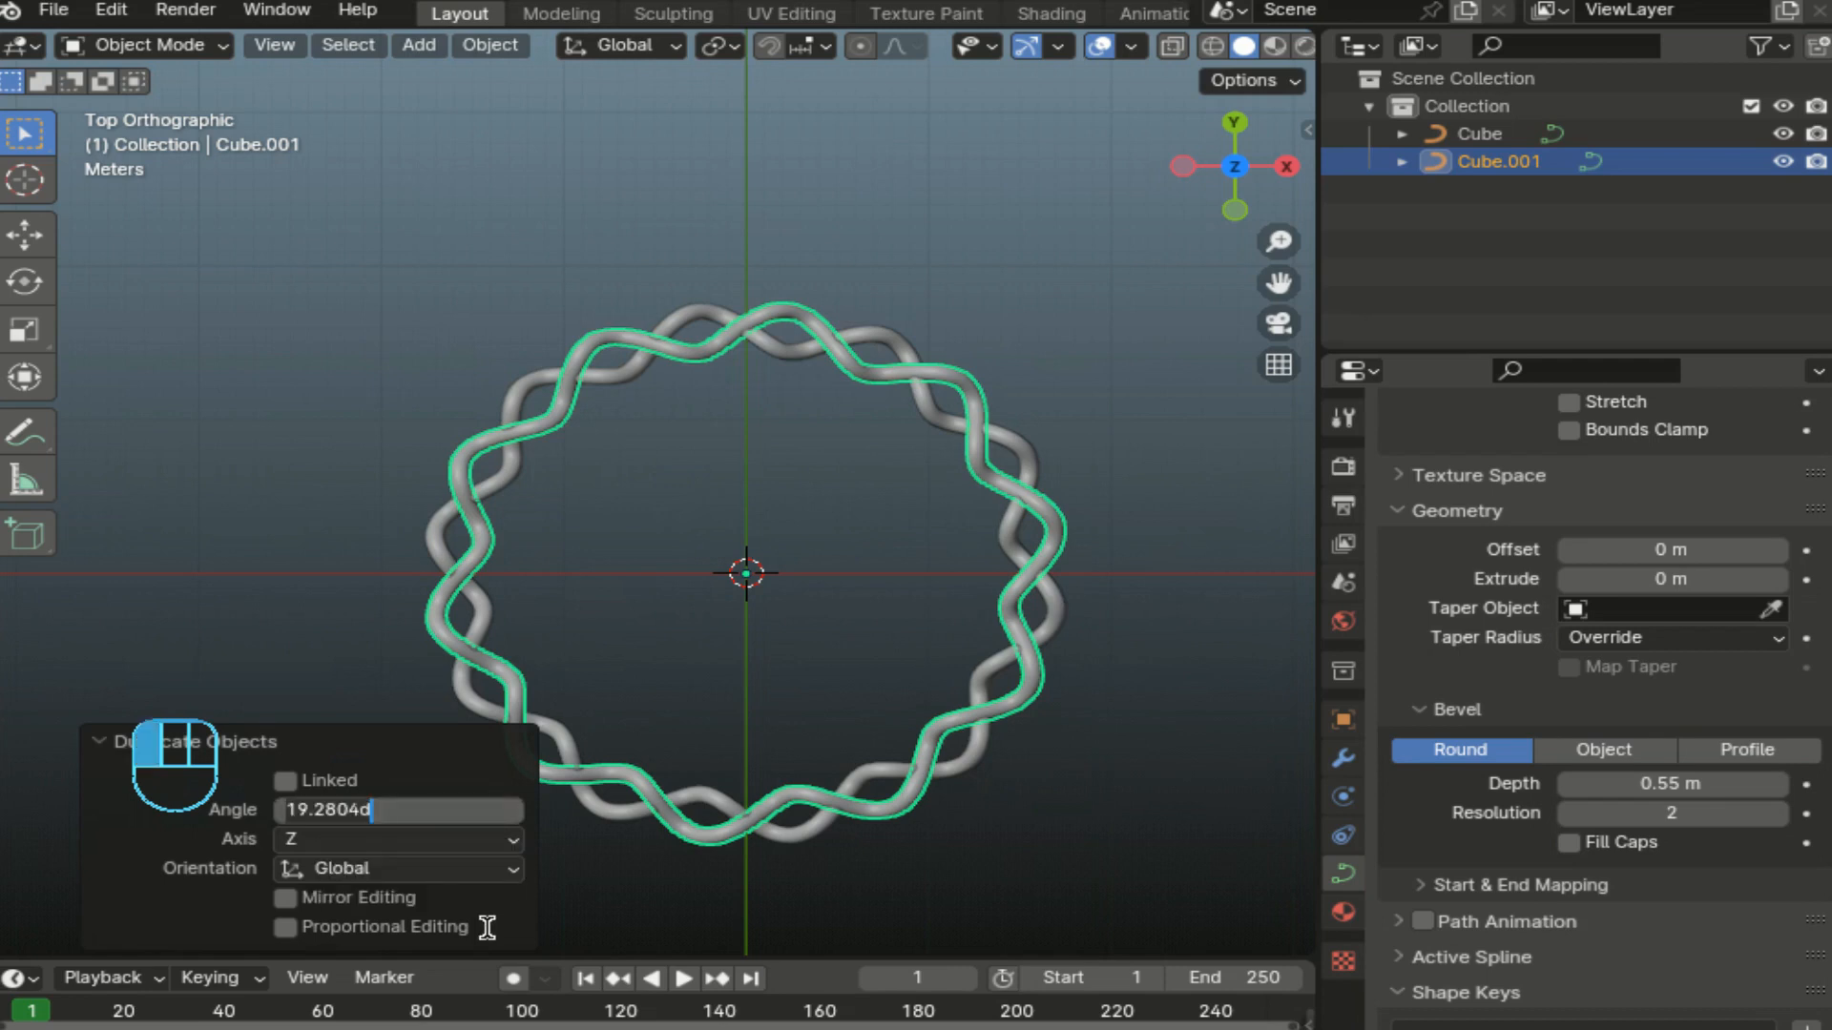
type("11")
key("Return")
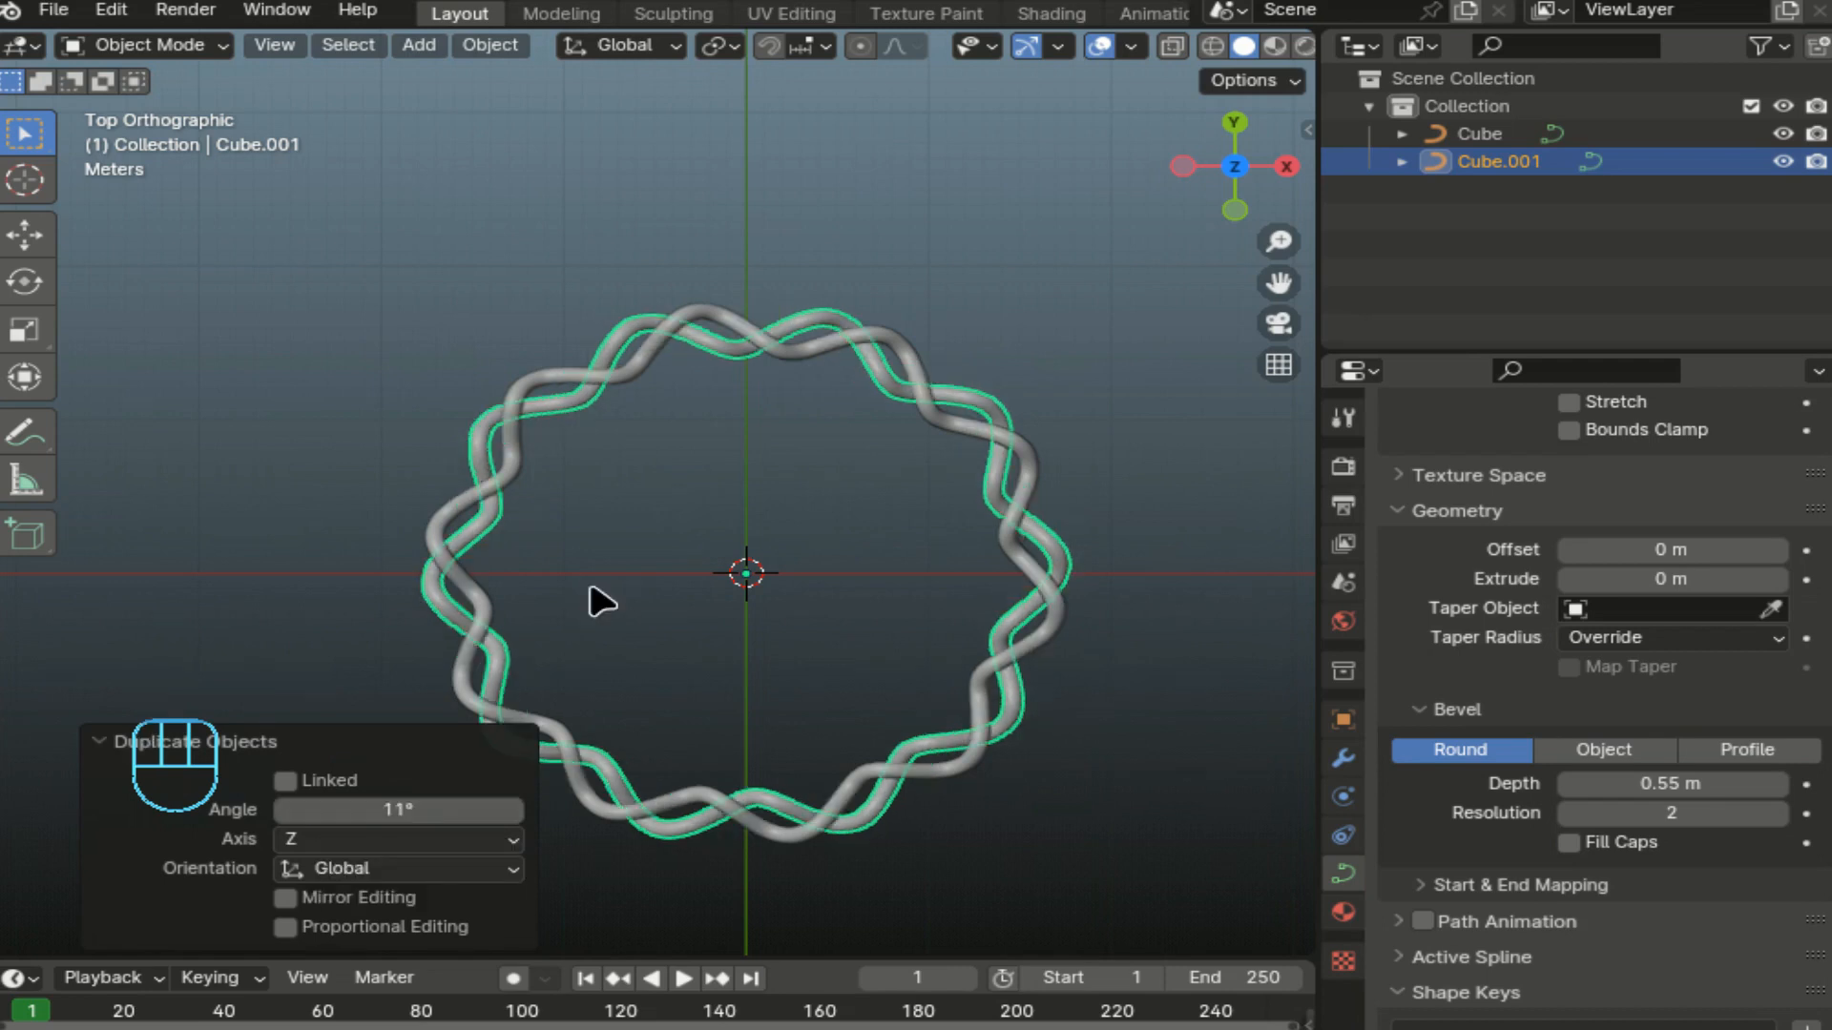
left_click(599, 601)
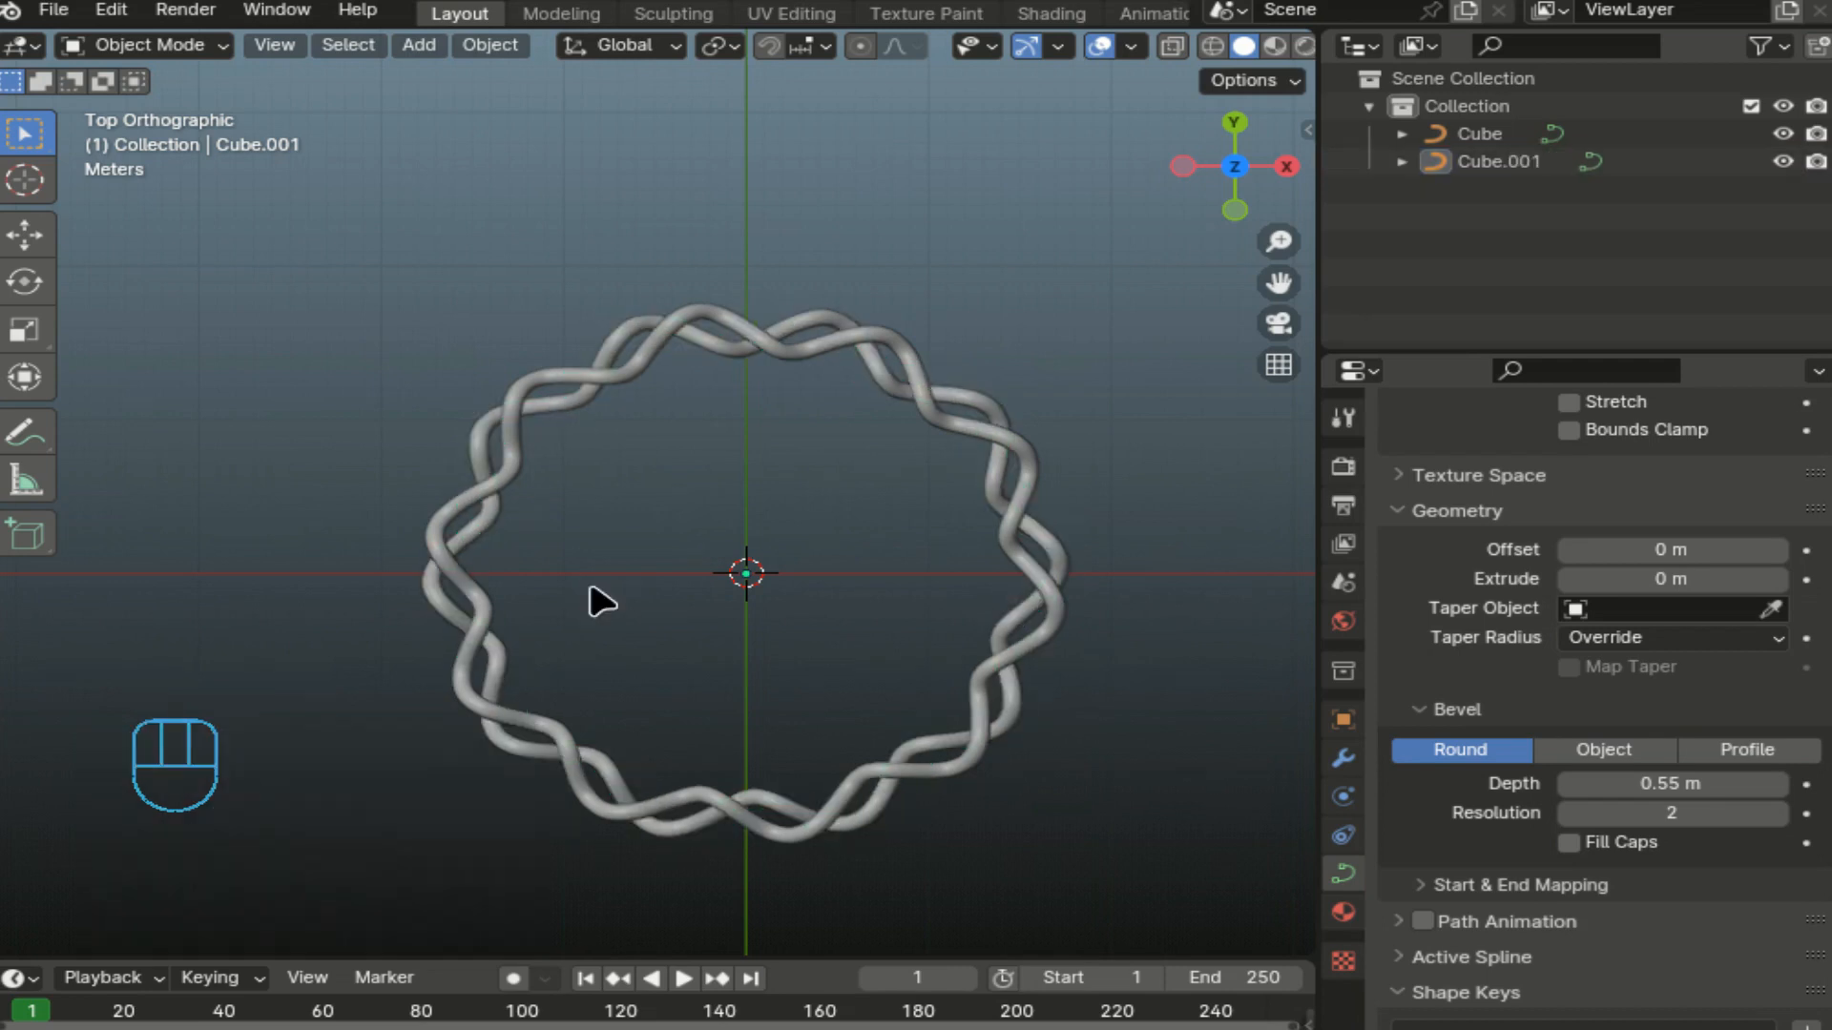
Duplicate the second ring and rotate the new copy about 12° around the global Z axis.
left_click(467, 607)
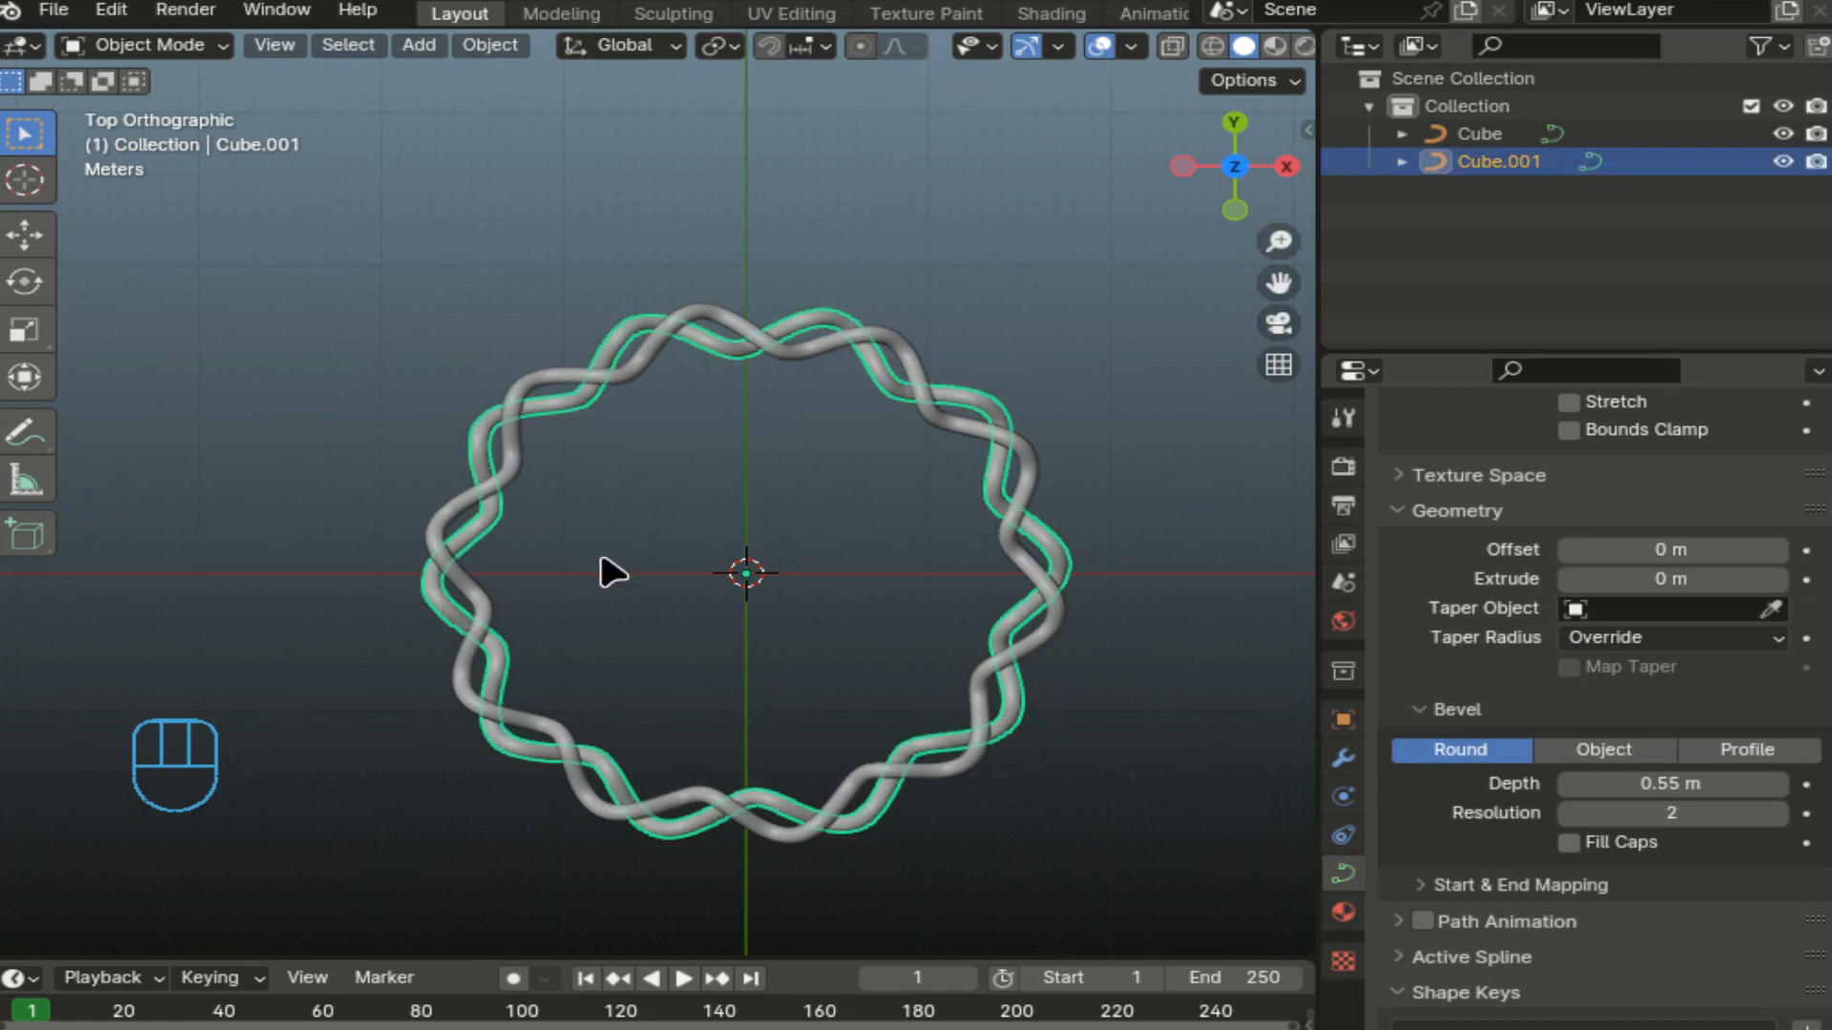
key("shift+d")
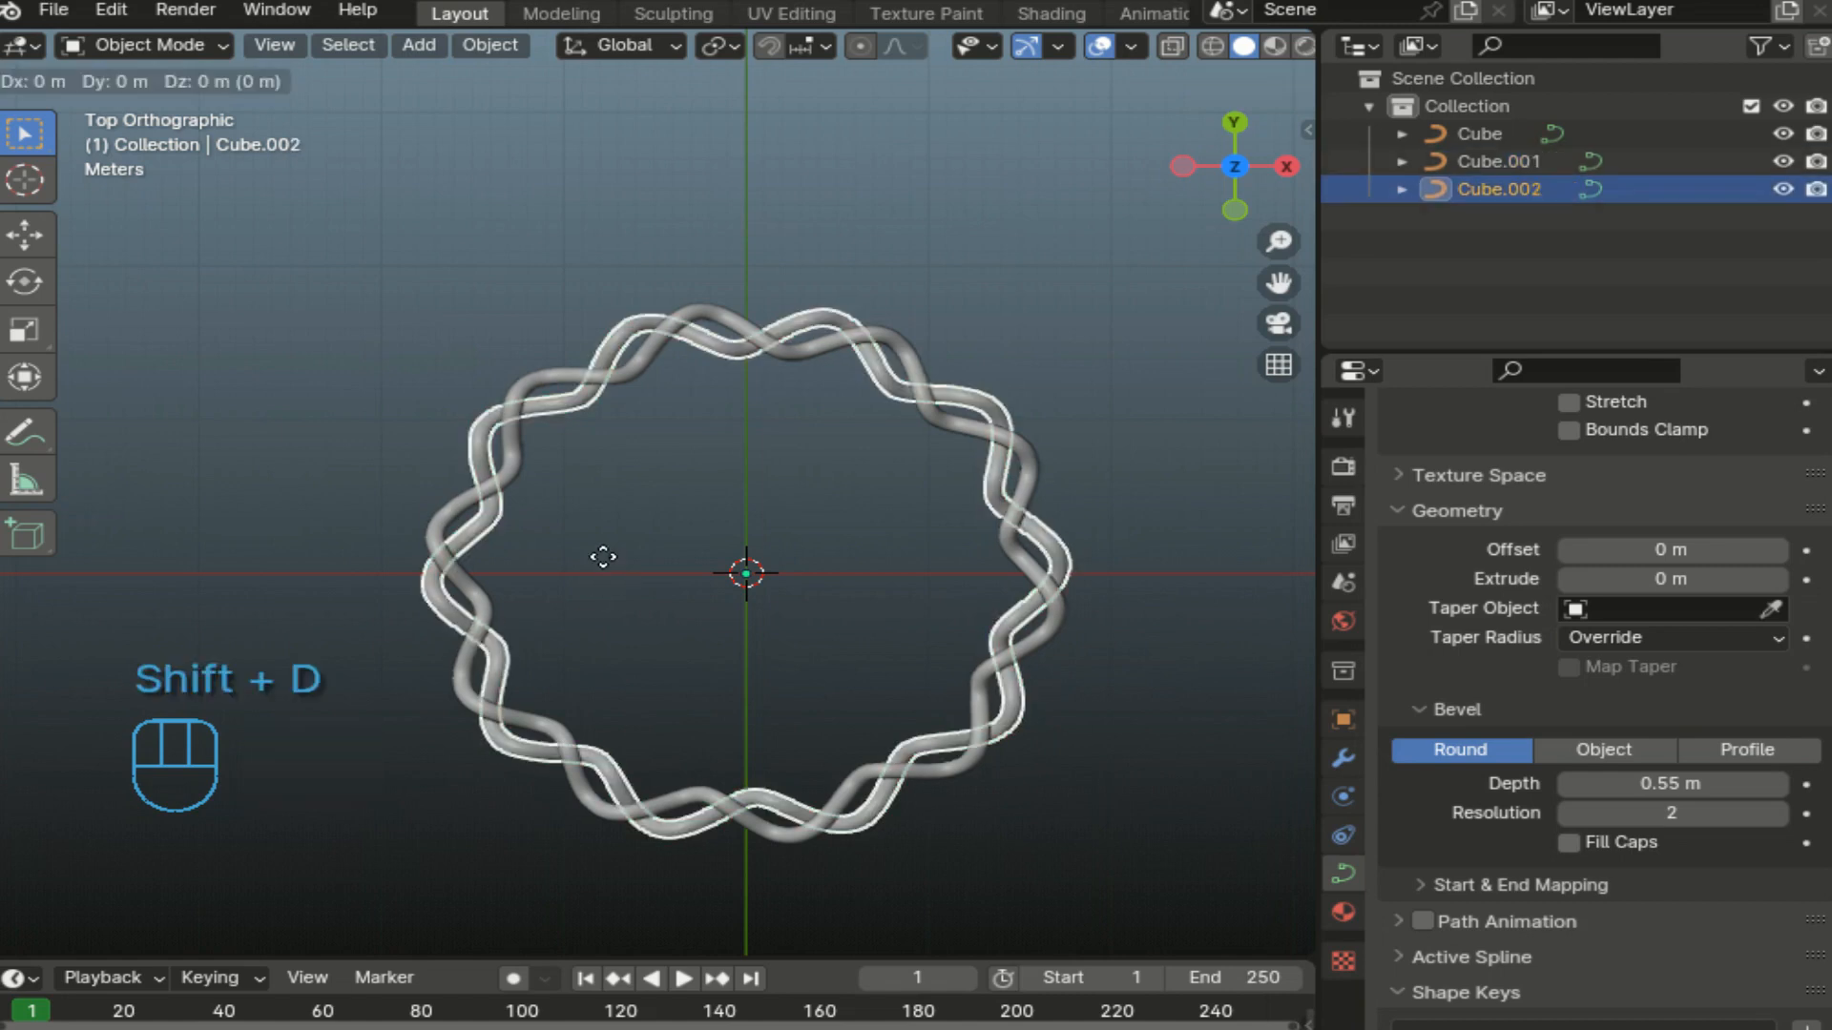
key("r")
key("z")
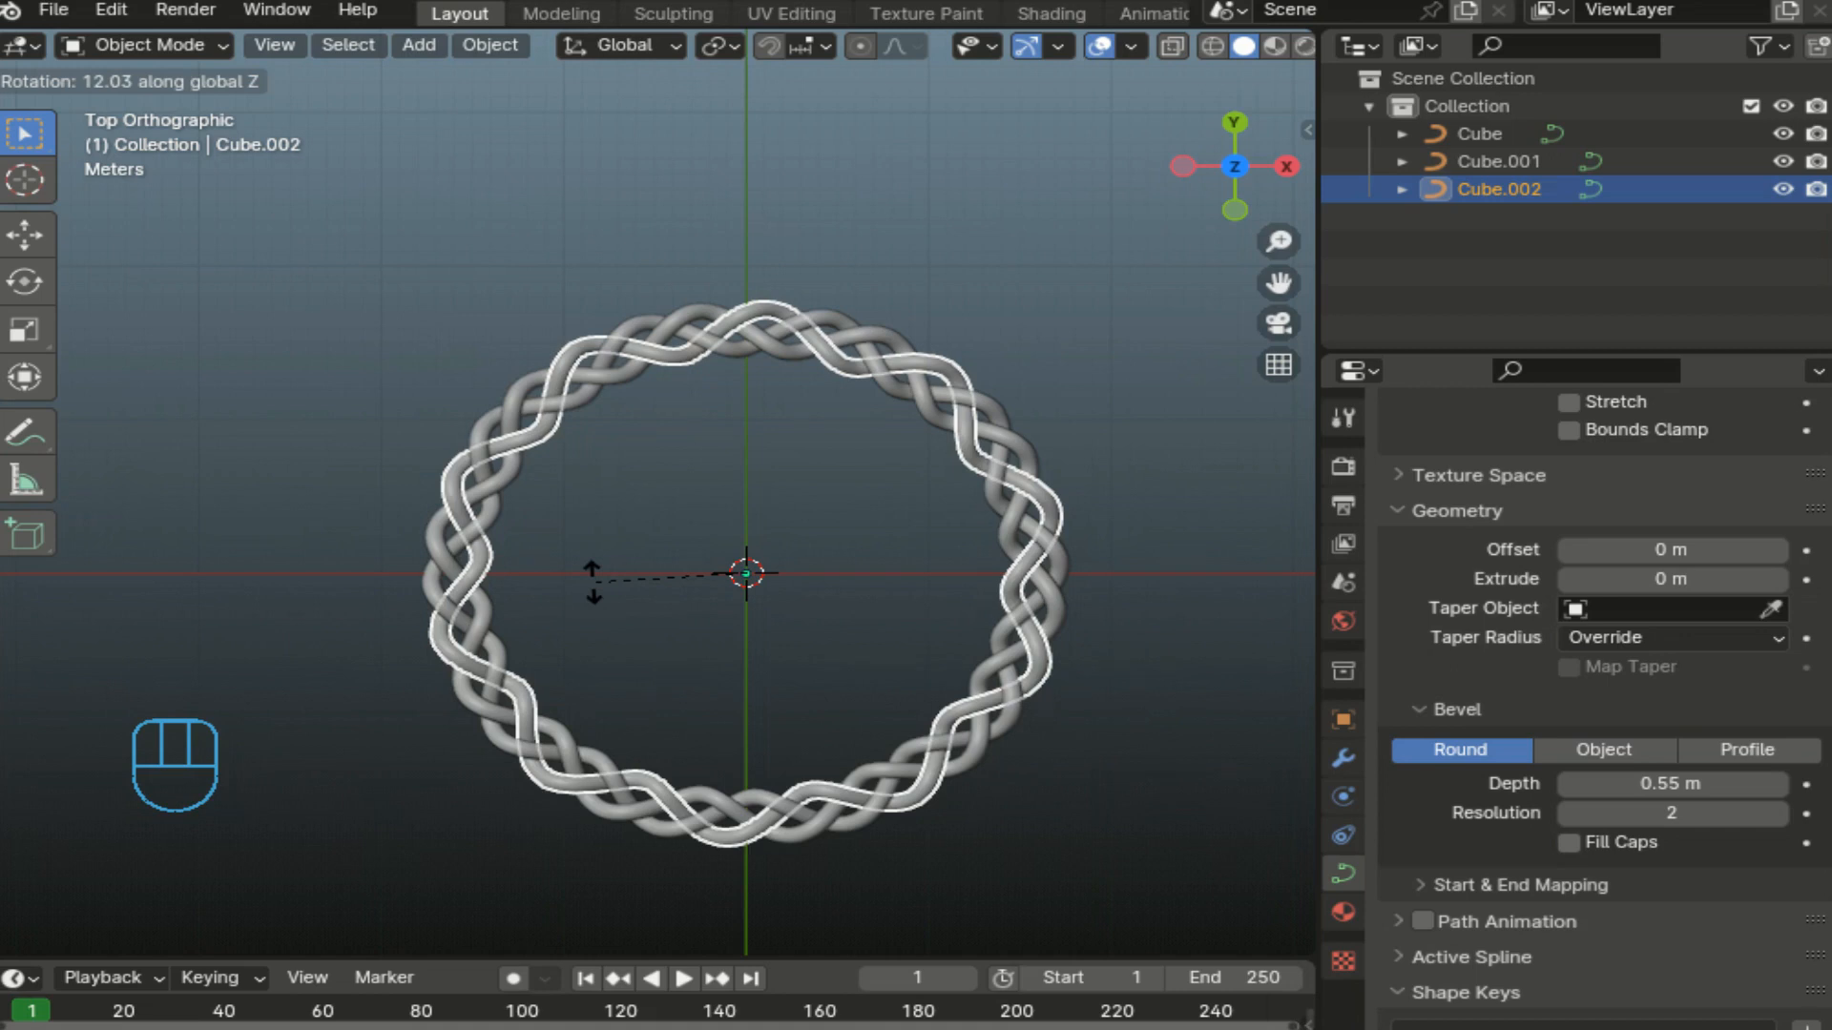
left_click(593, 580)
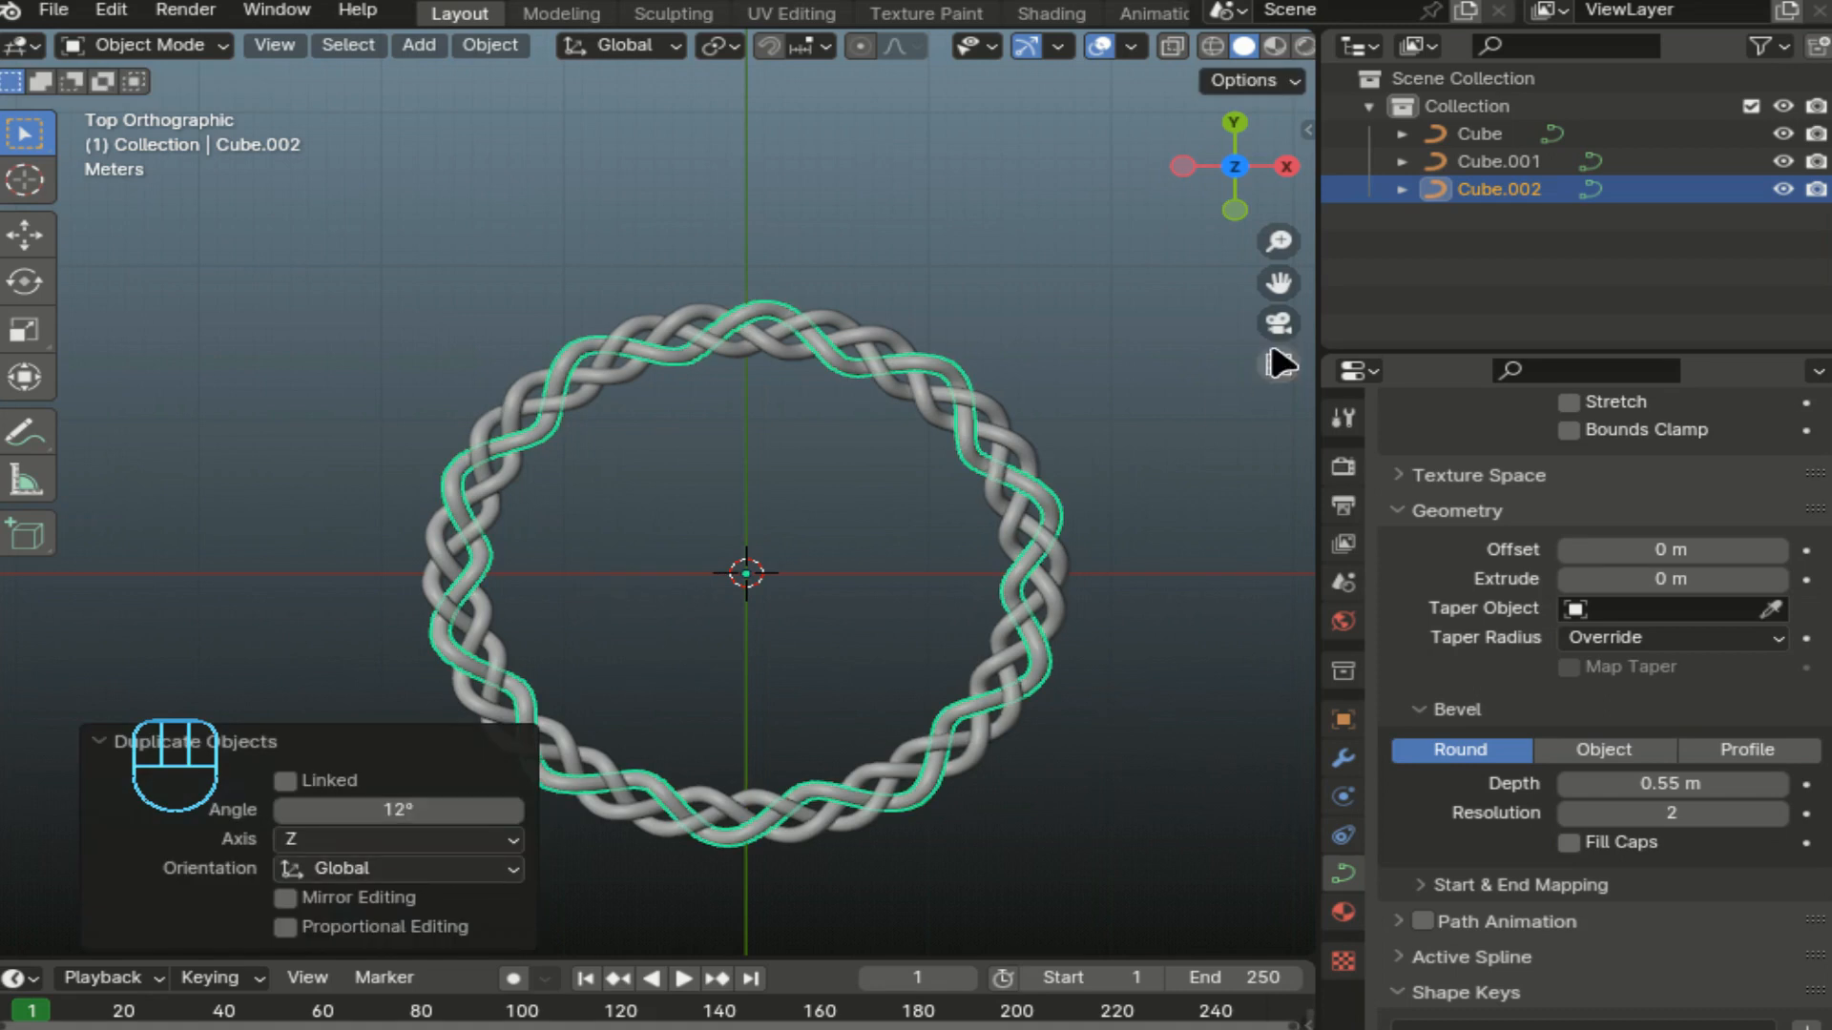
Increase the bevel depth of the third ring strand to 0.6 m.
left_click_drag(1231, 212, 1214, 307)
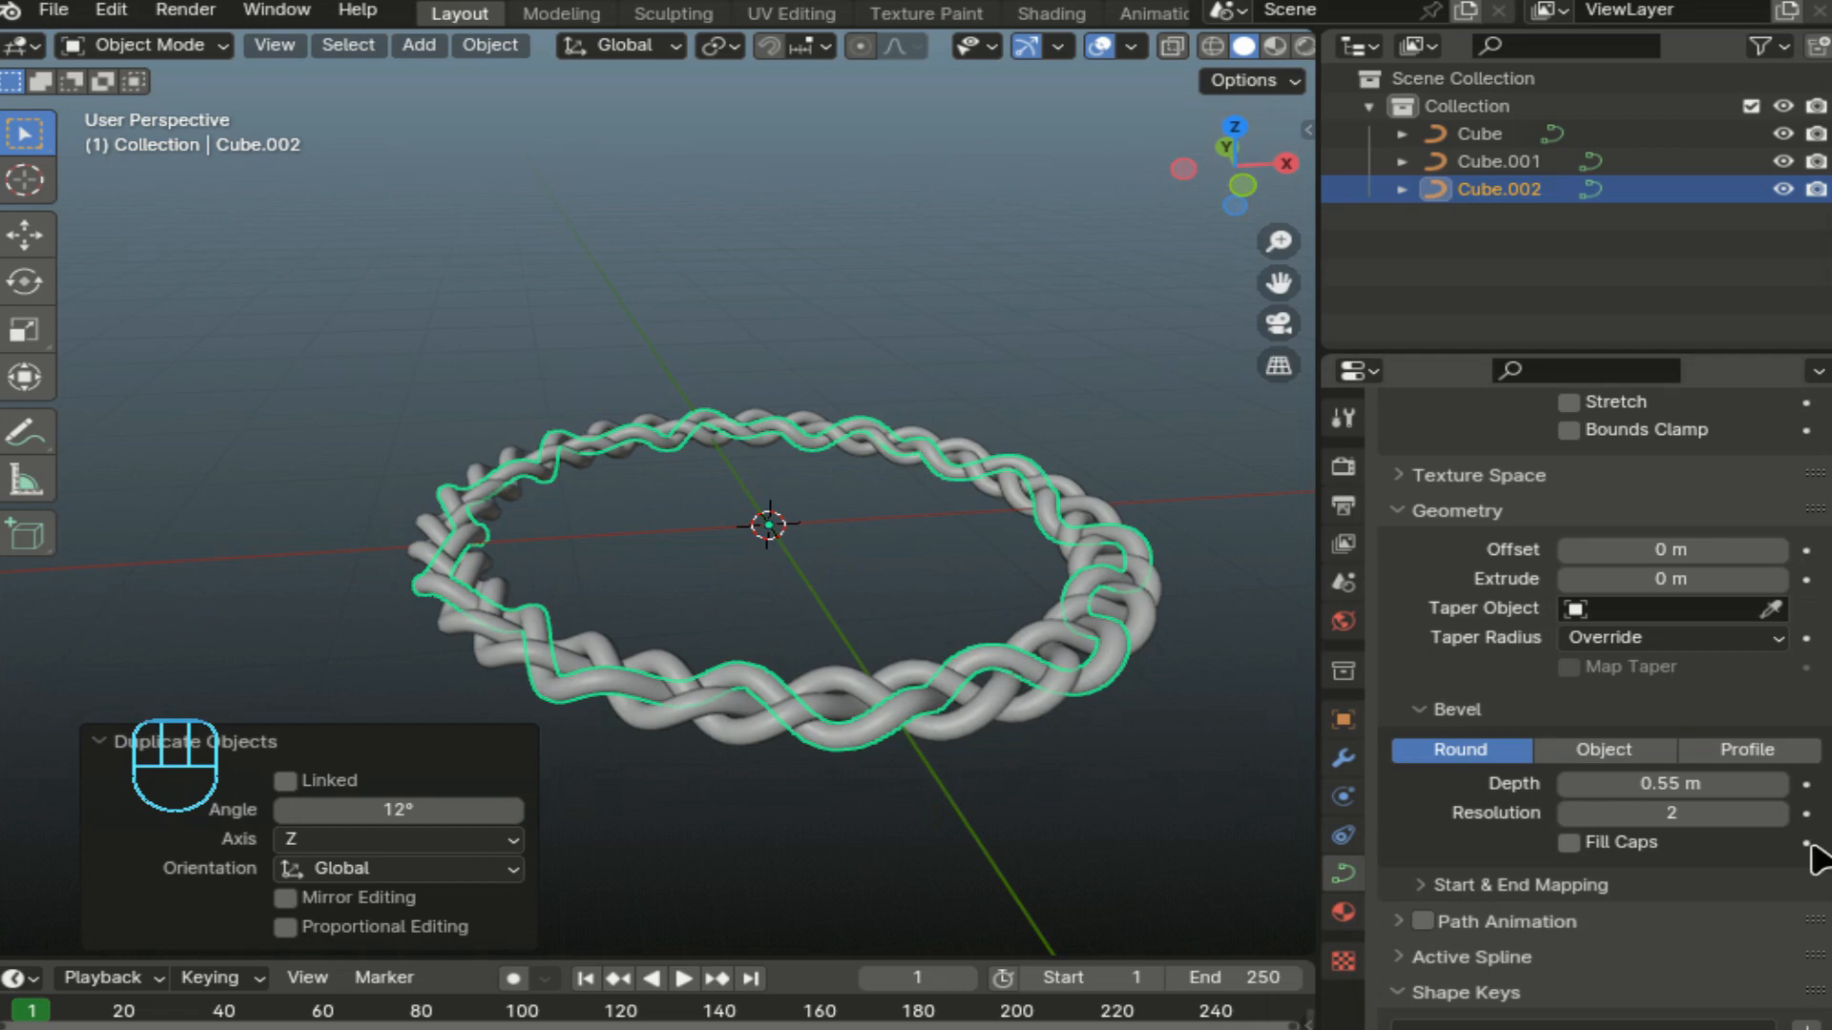
left_click(1778, 784)
left_click(1778, 784)
left_click(1779, 784)
left_click(1778, 784)
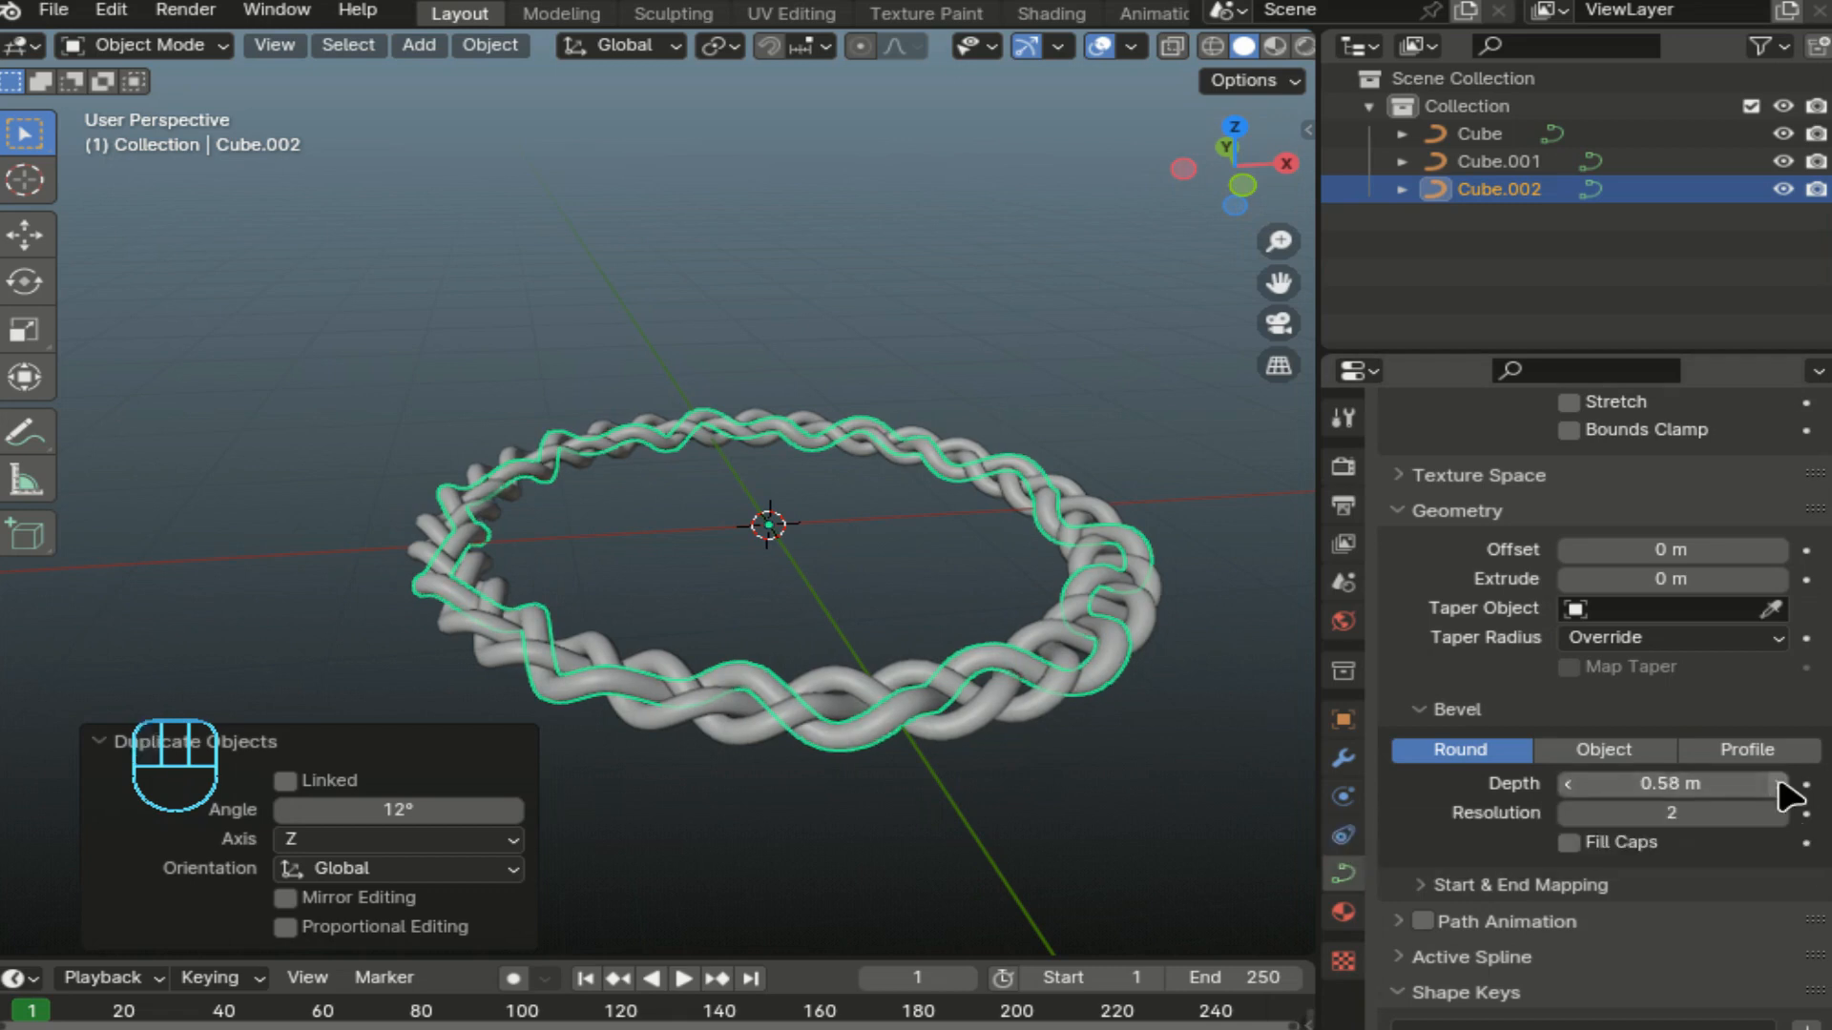
left_click(1778, 784)
Select the second ring strand and increase its bevel depth to 0.6 m.
left_click(748, 737)
left_click(1778, 784)
left_click(1779, 784)
left_click(1778, 784)
left_click(1778, 784)
left_click(1778, 785)
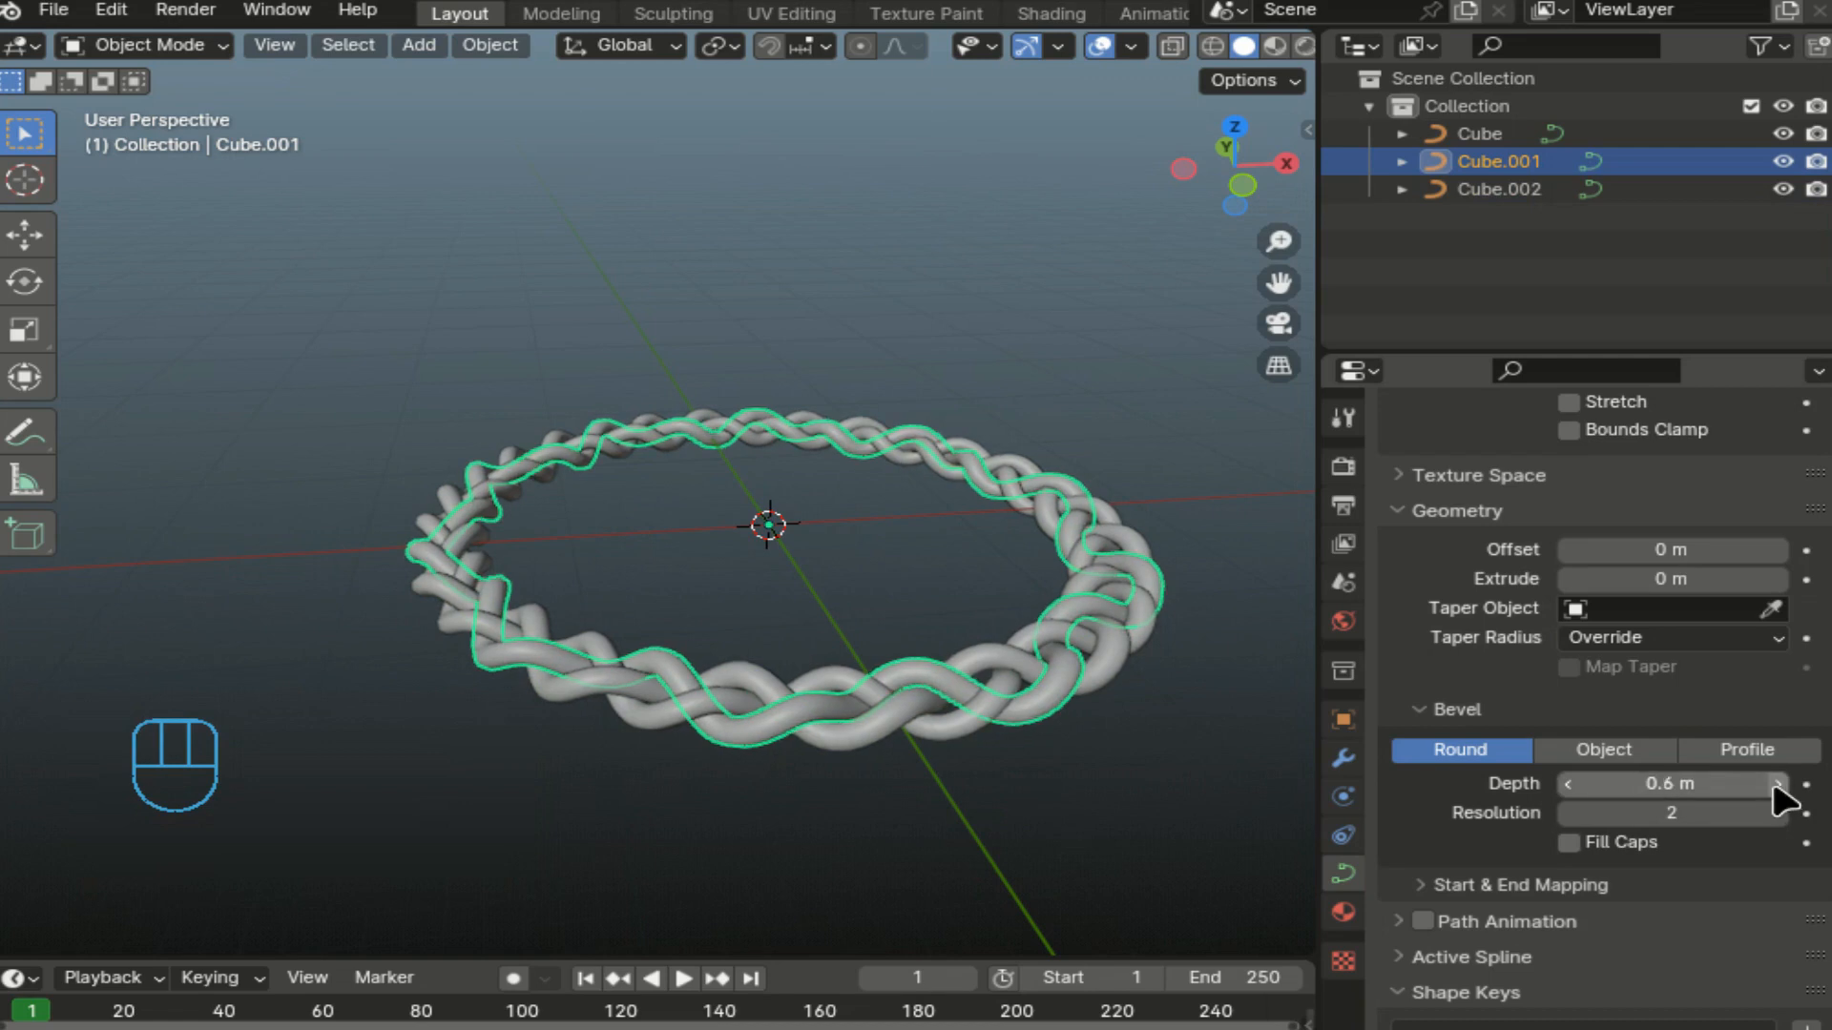
Select the original ring strand, increase its bevel depth to 0.6 m and deselect it.
left_click(648, 708)
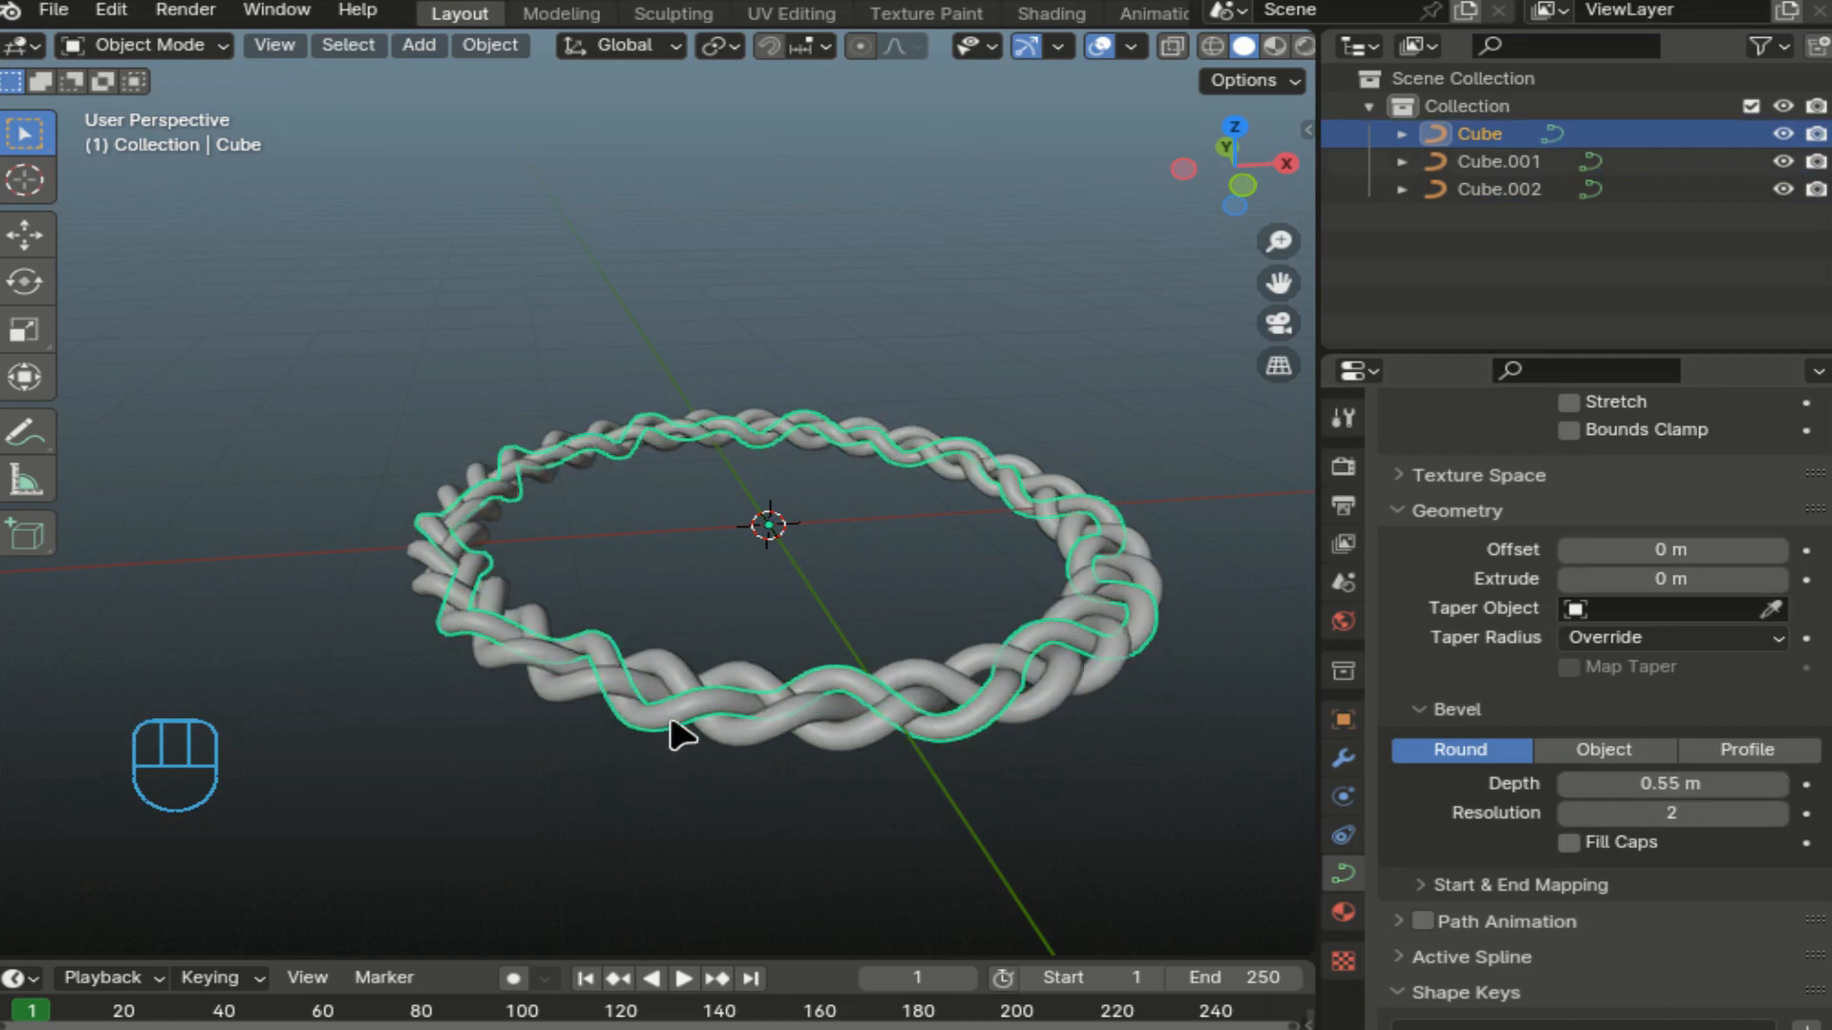
left_click(1772, 786)
left_click(1773, 786)
left_click(1773, 786)
left_click(1773, 786)
left_click(1773, 786)
left_click(1097, 360)
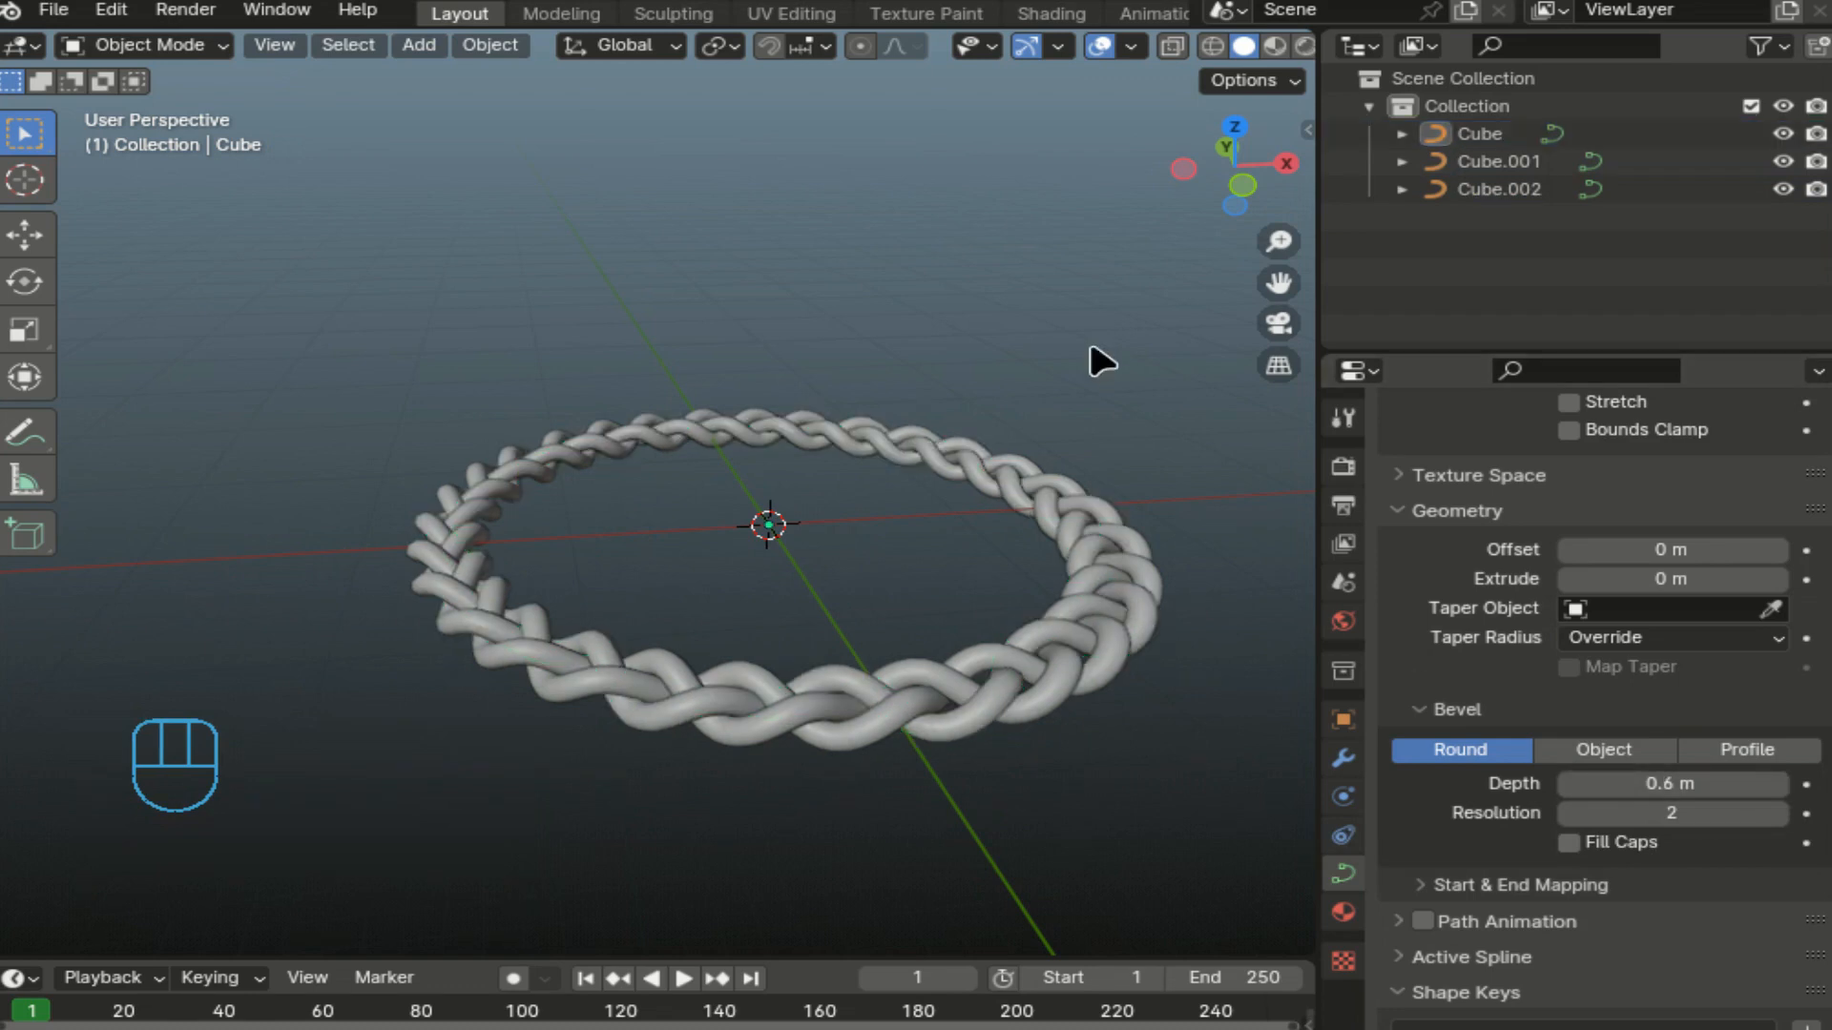
left_click_drag(1246, 174, 1289, 182)
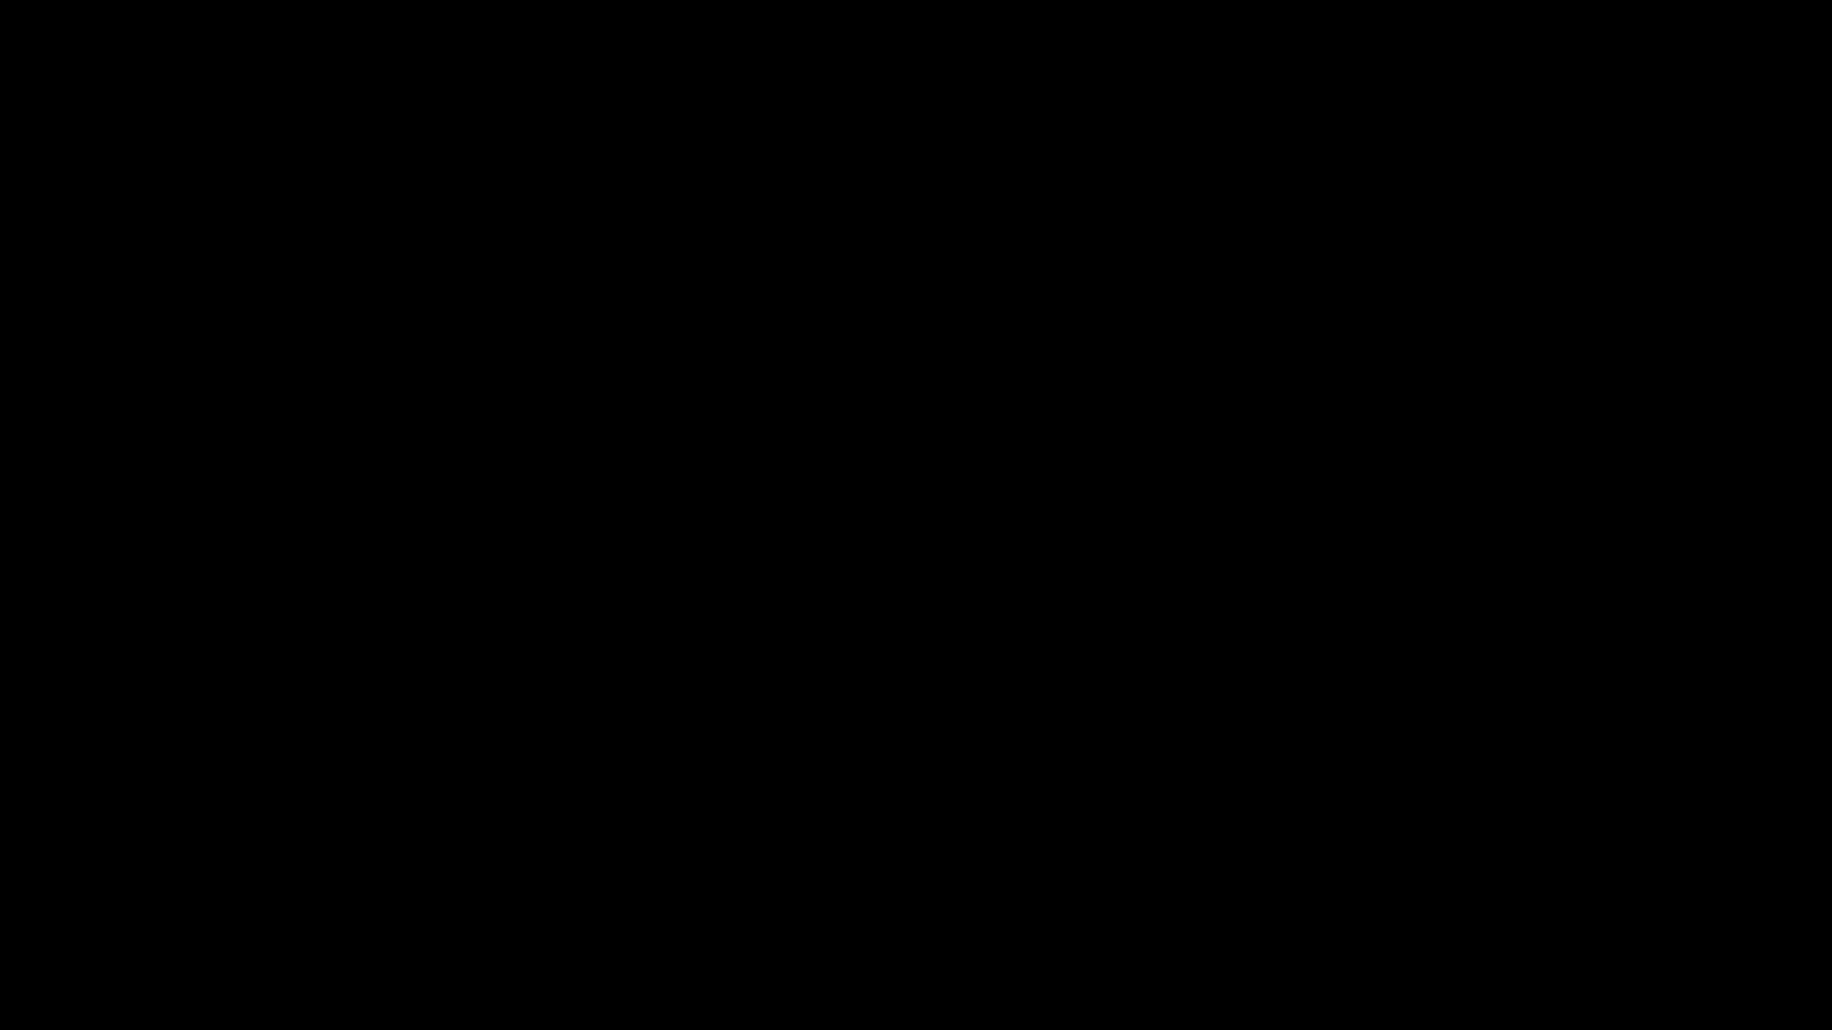